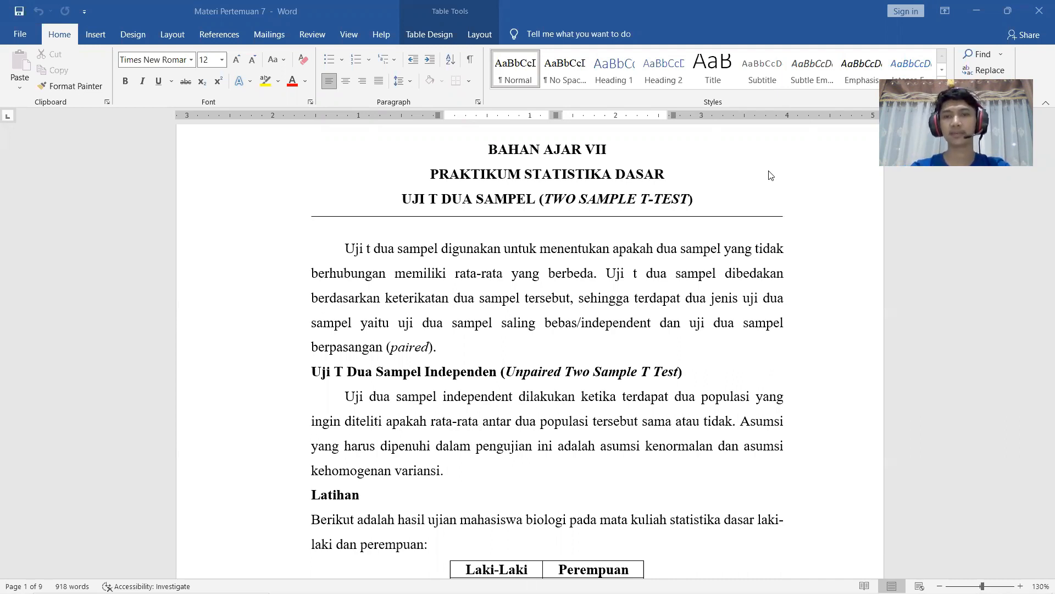
Step: Read the two-sample t-test introduction, the independent-test section and the Latihan exercise with its exam score table
scroll(747, 171, "down", 1)
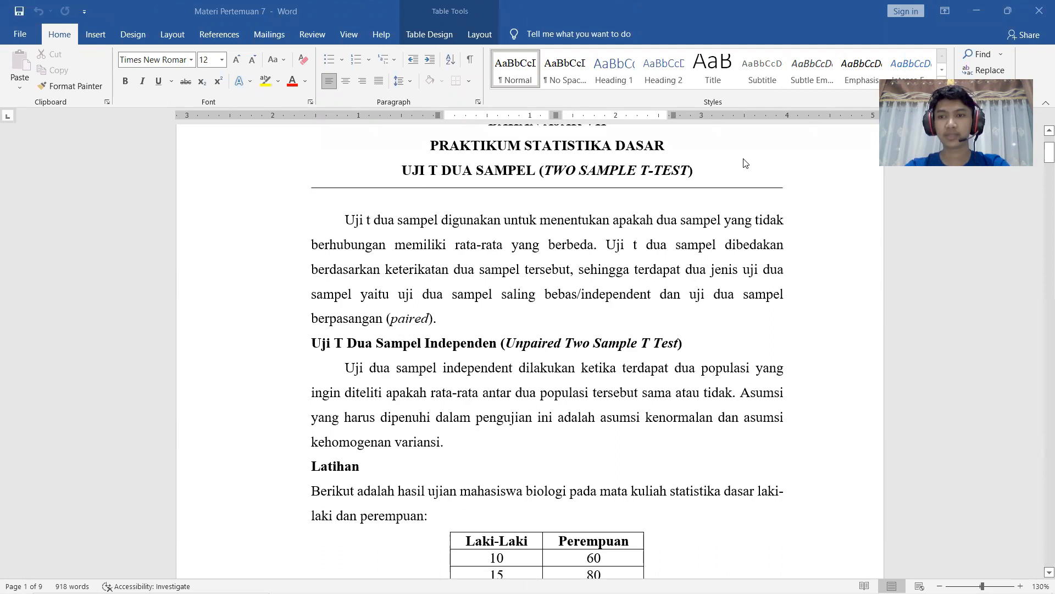
scroll(745, 162, "down", 1)
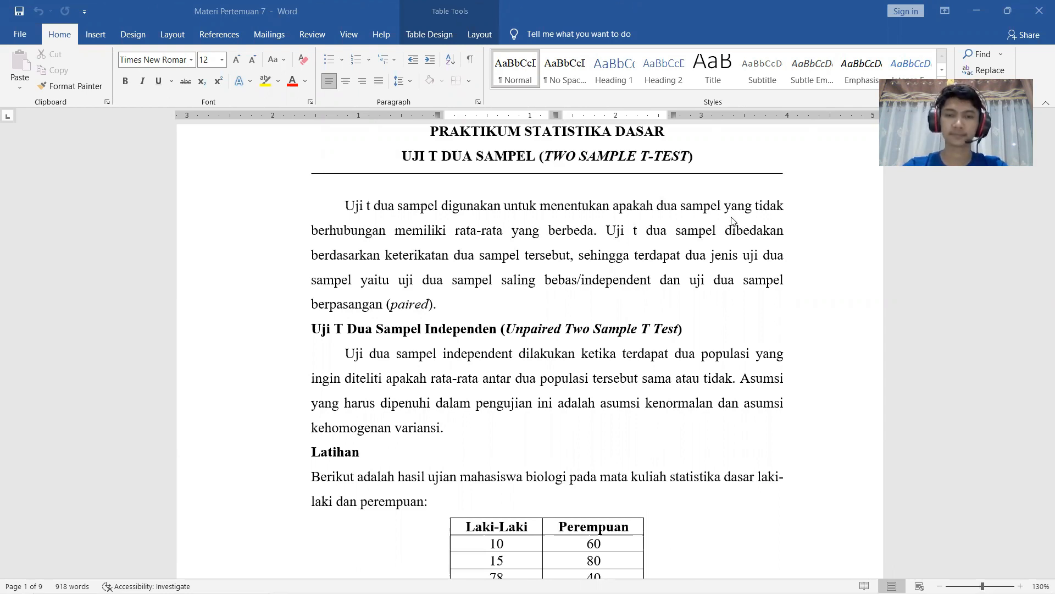
scroll(694, 254, "down", 2)
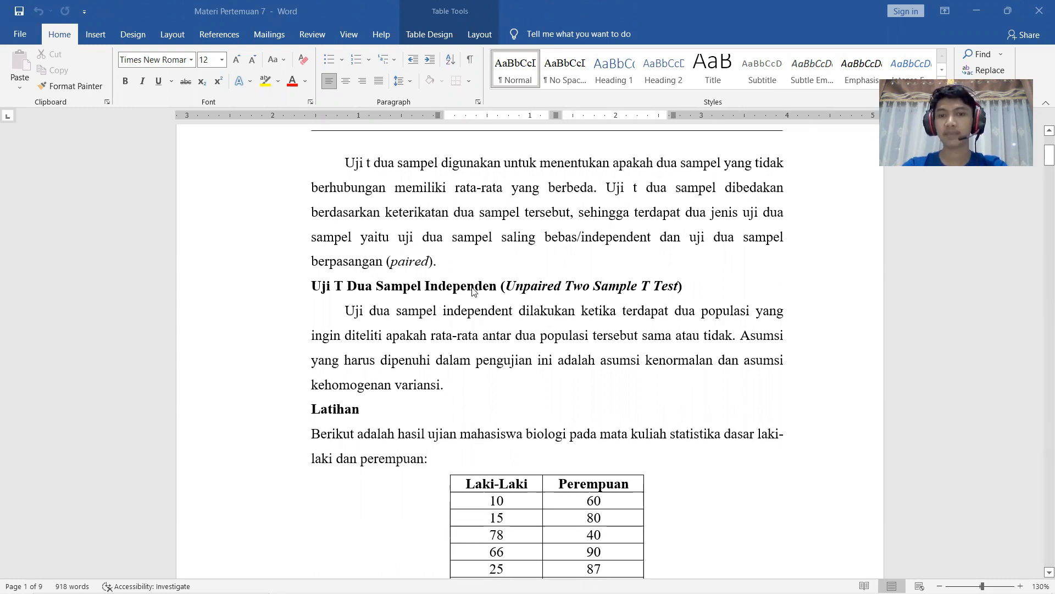
scroll(500, 294, "down", 2)
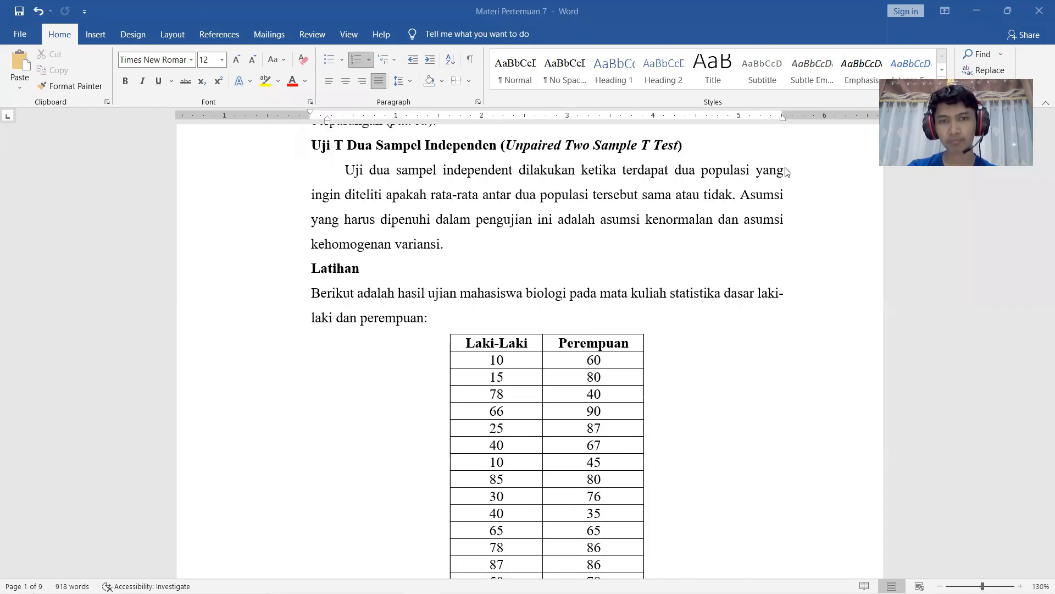
scroll(827, 206, "up", 1)
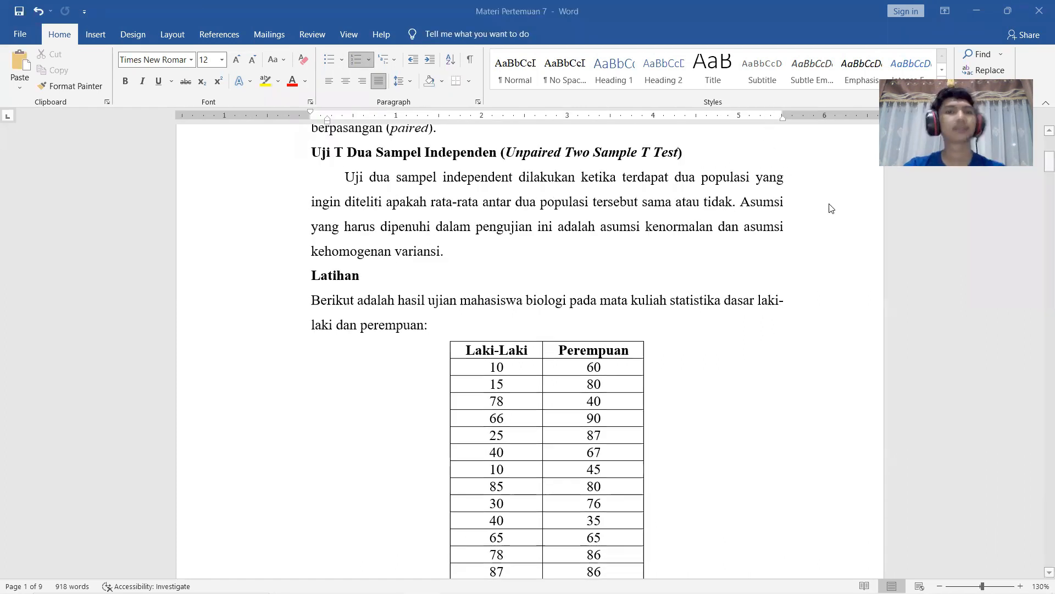
scroll(830, 206, "down", 1)
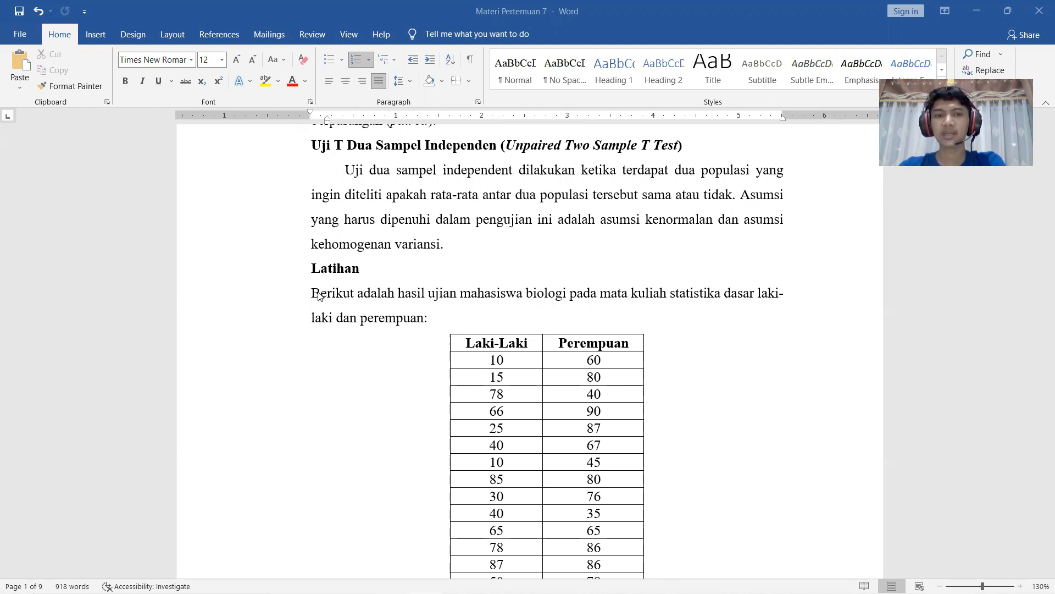
scroll(324, 291, "down", 1)
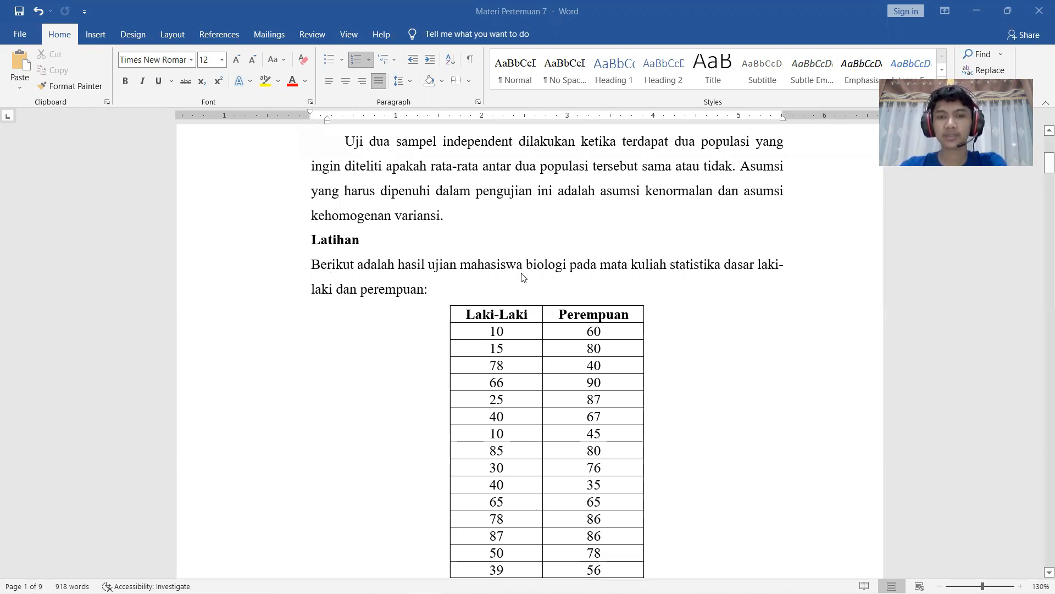
scroll(523, 278, "down", 1)
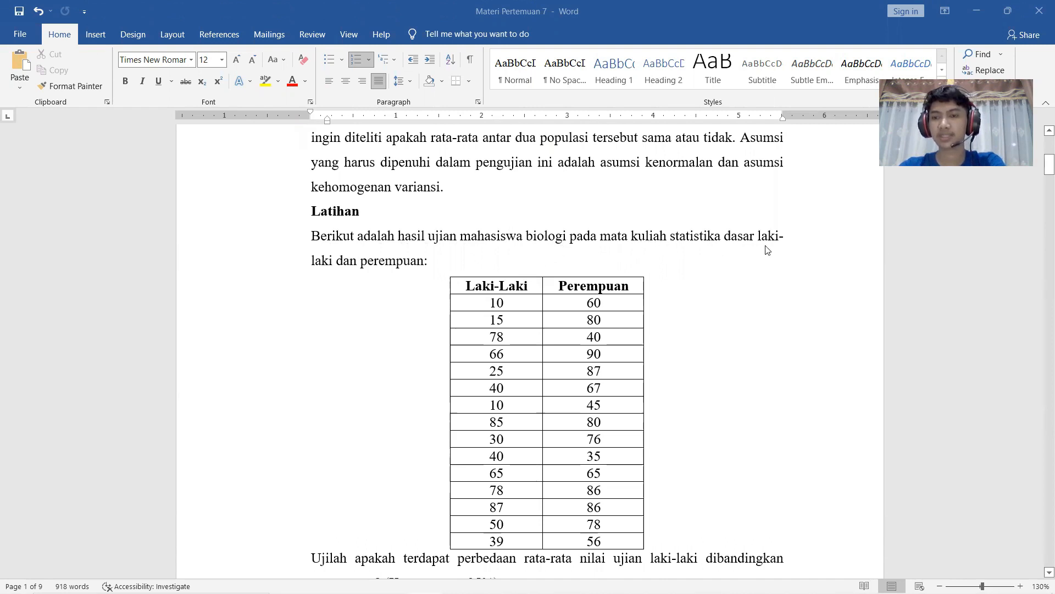
scroll(476, 280, "down", 1)
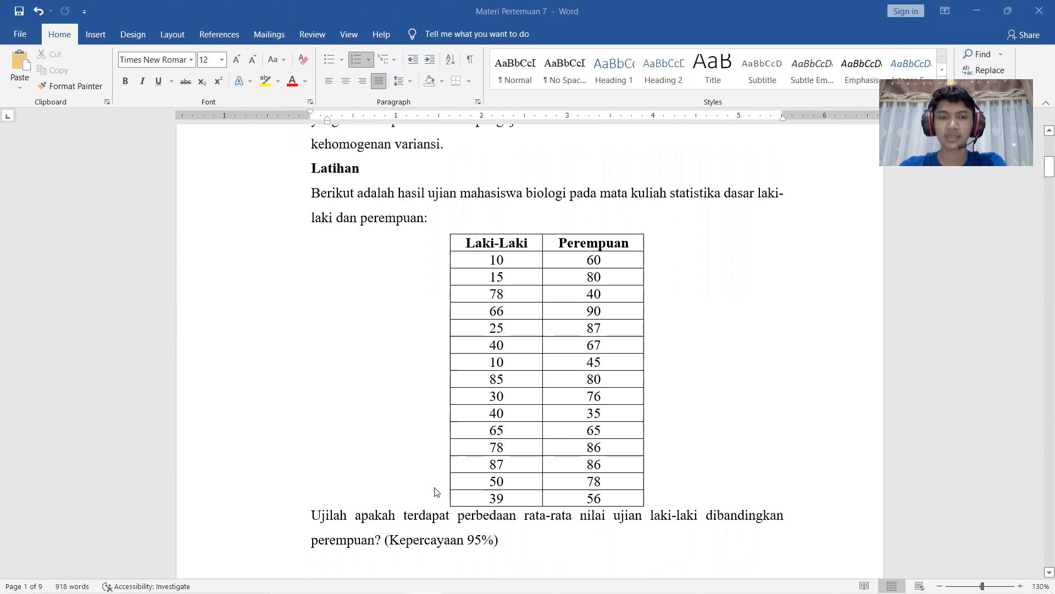
scroll(369, 510, "down", 1)
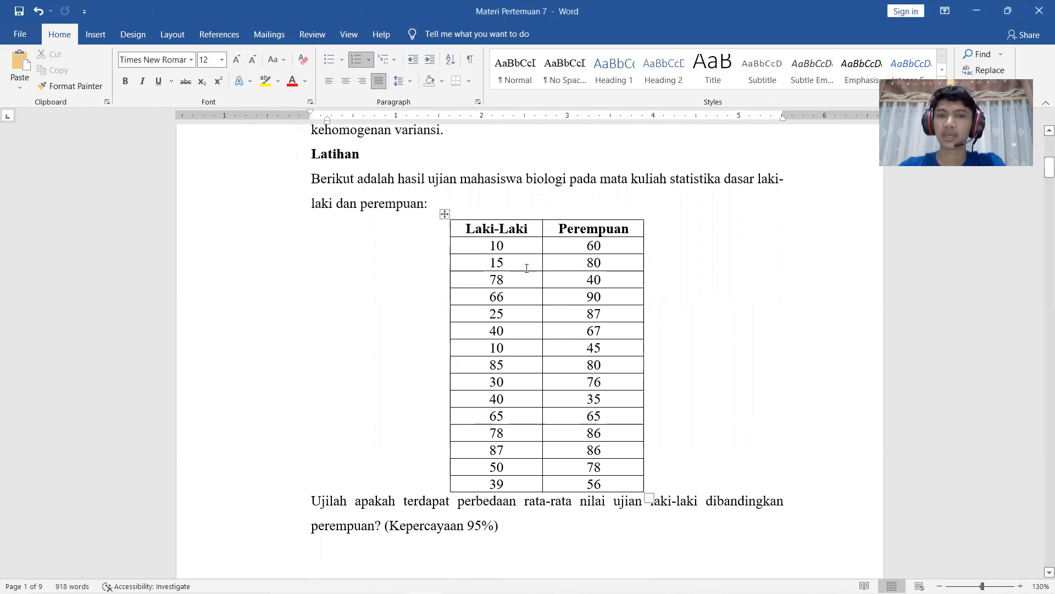
scroll(662, 293, "down", 3)
scroll(653, 290, "up", 2)
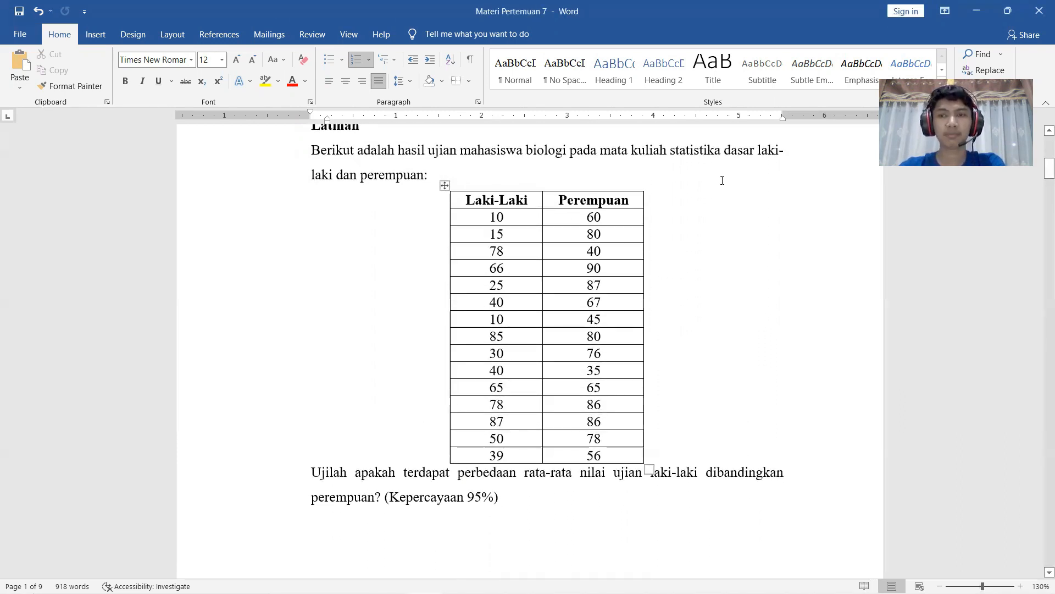
Step: Highlight the exam score table in the document, then switch to Excel and highlight the matching data in A1:B16
left_click_drag(468, 202, 623, 455)
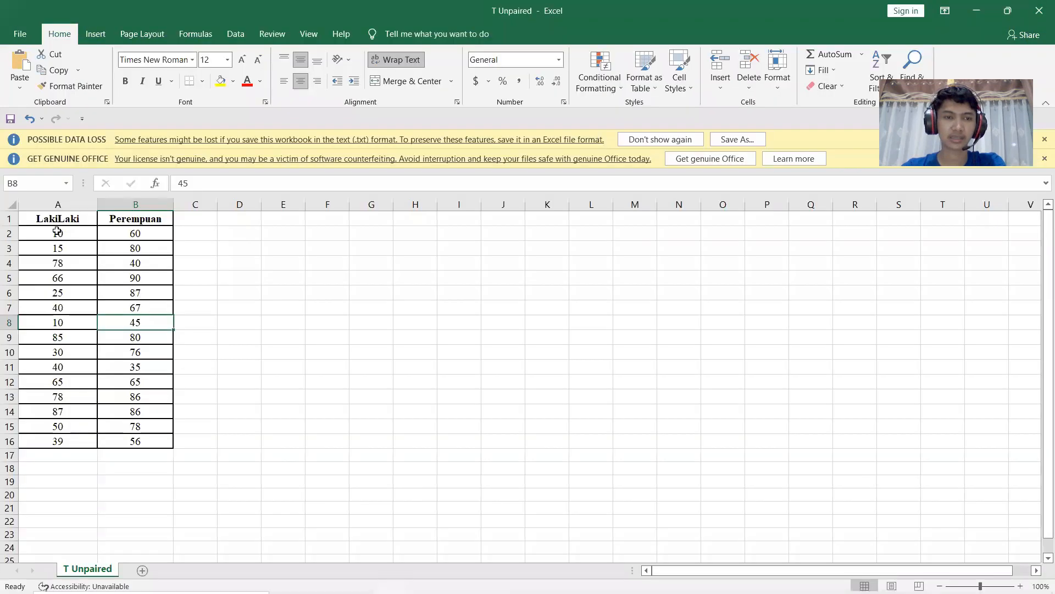
left_click(50, 221)
left_click_drag(50, 221, 155, 438)
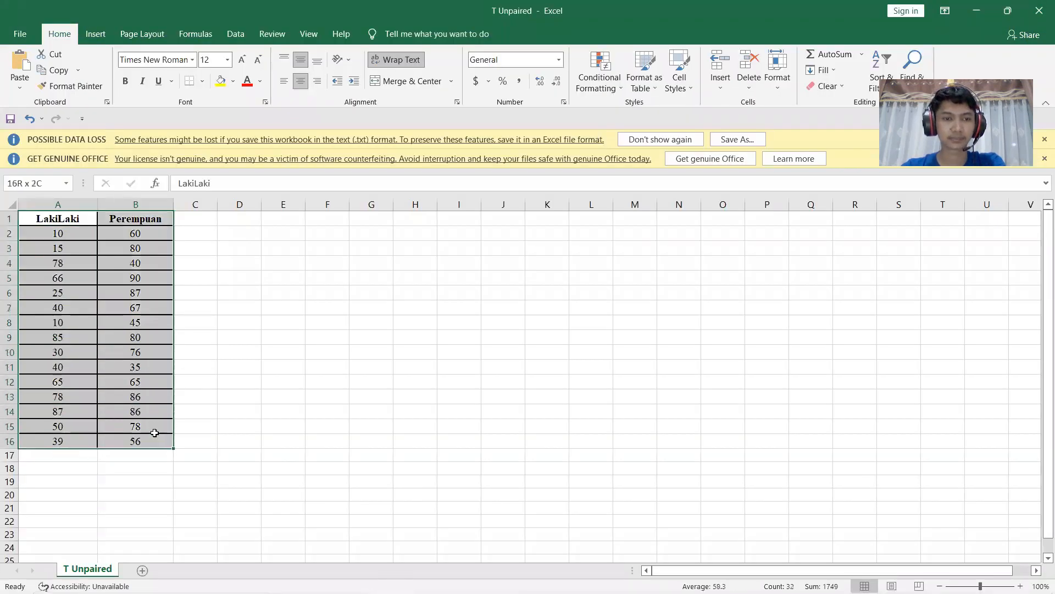
left_click(164, 426)
left_click(55, 216)
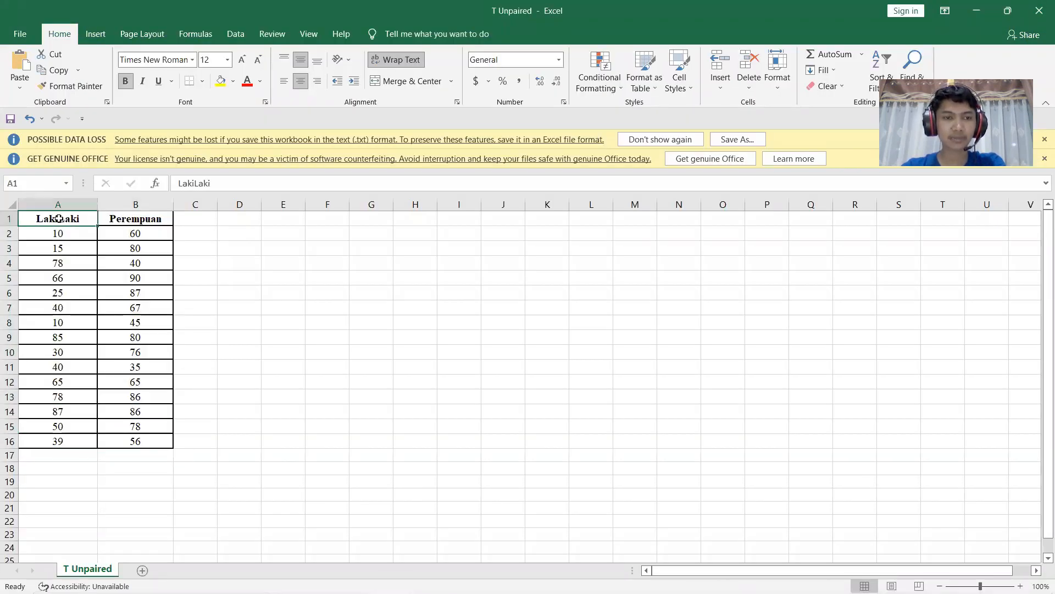
left_click(193, 183)
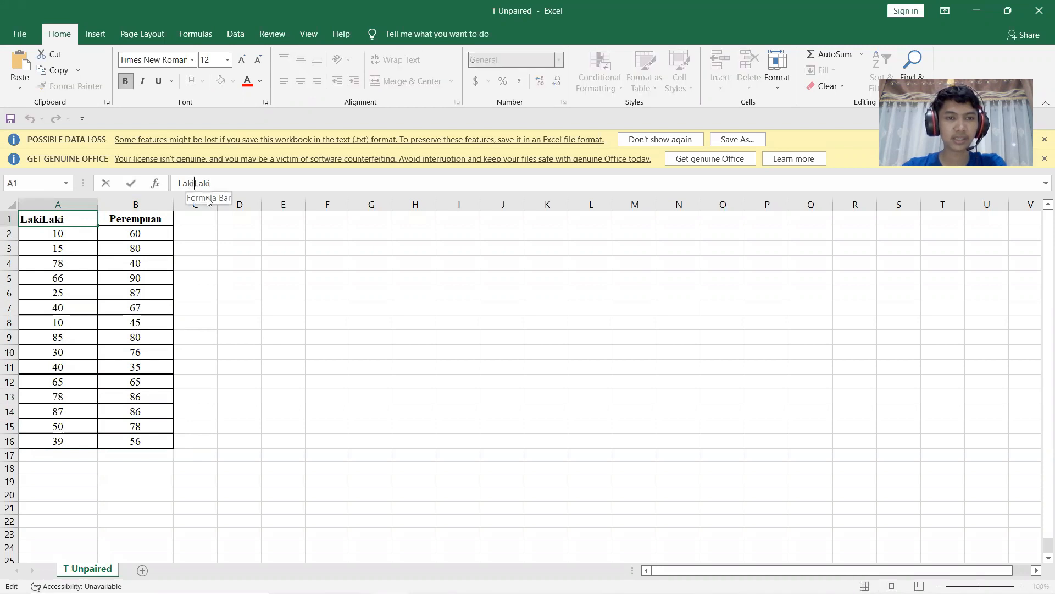
type("-")
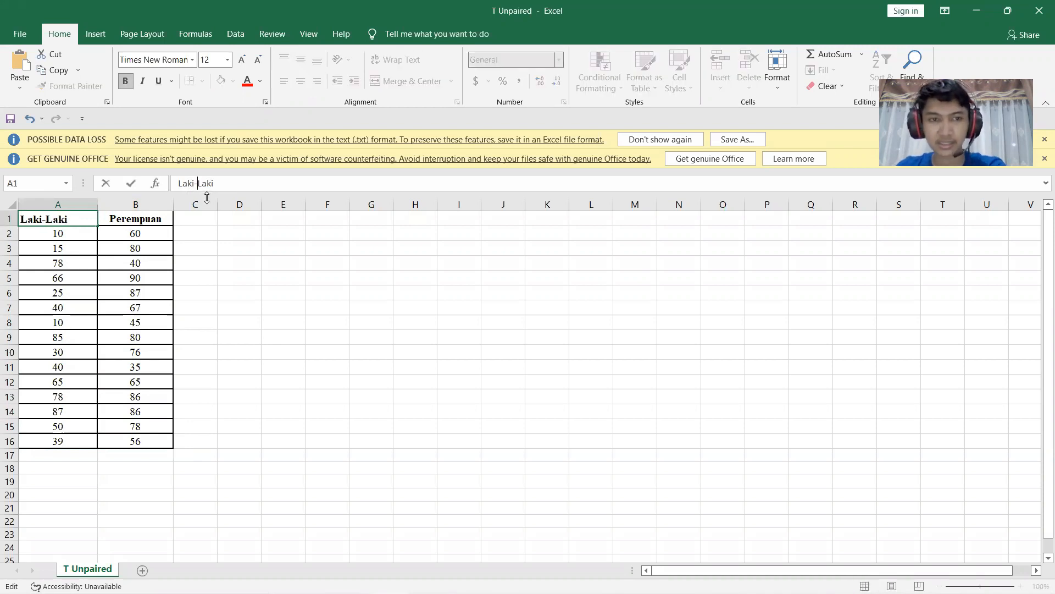
key("BackSpace")
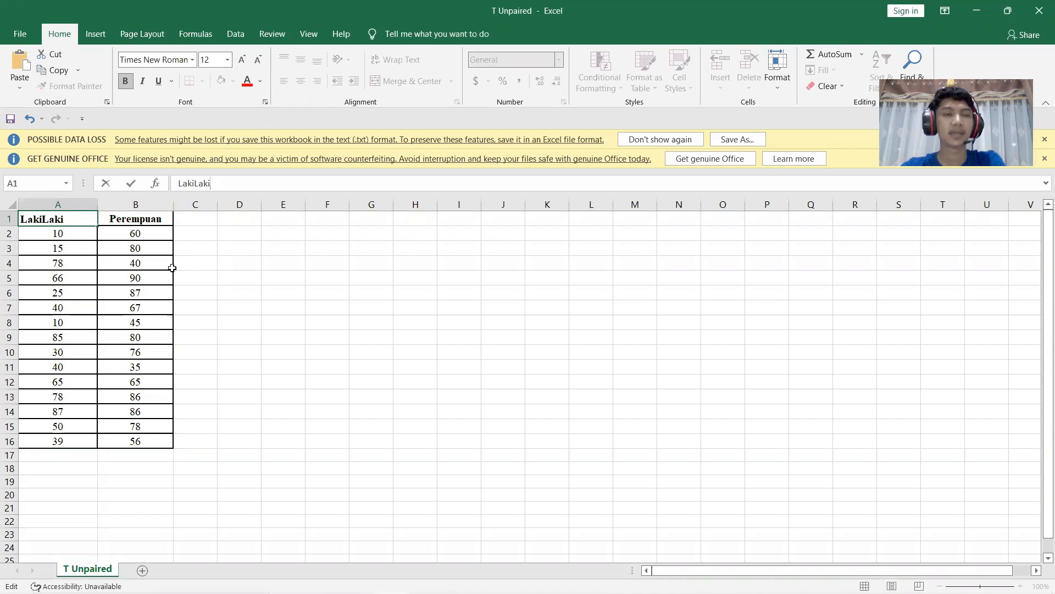
Step: Save the sheet as tab-delimited text named T Unpaired in the Pertemuan 7 folder, replacing the existing file
left_click(20, 33)
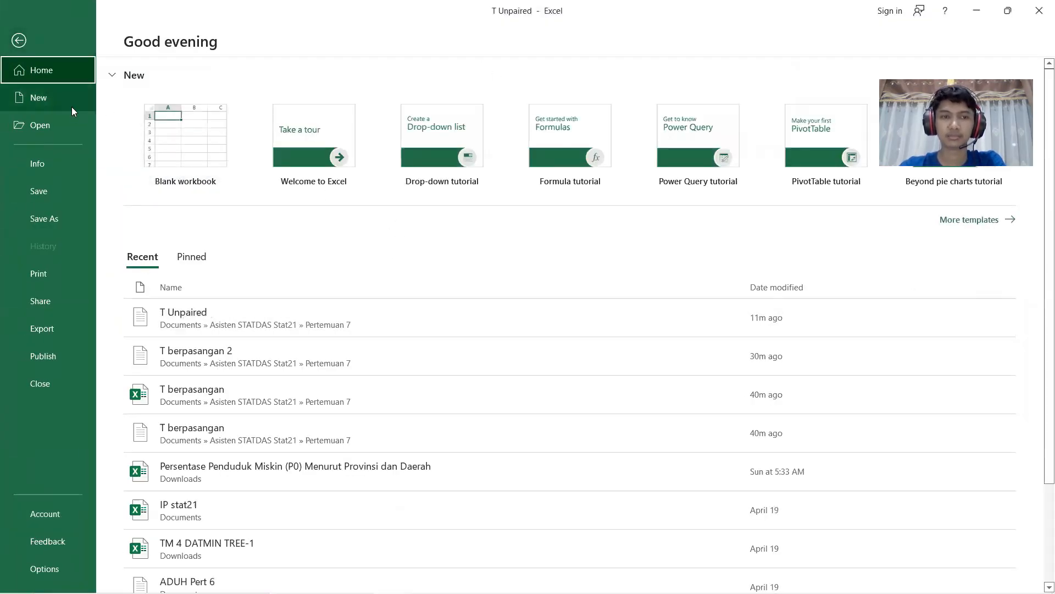
left_click(67, 216)
left_click(462, 145)
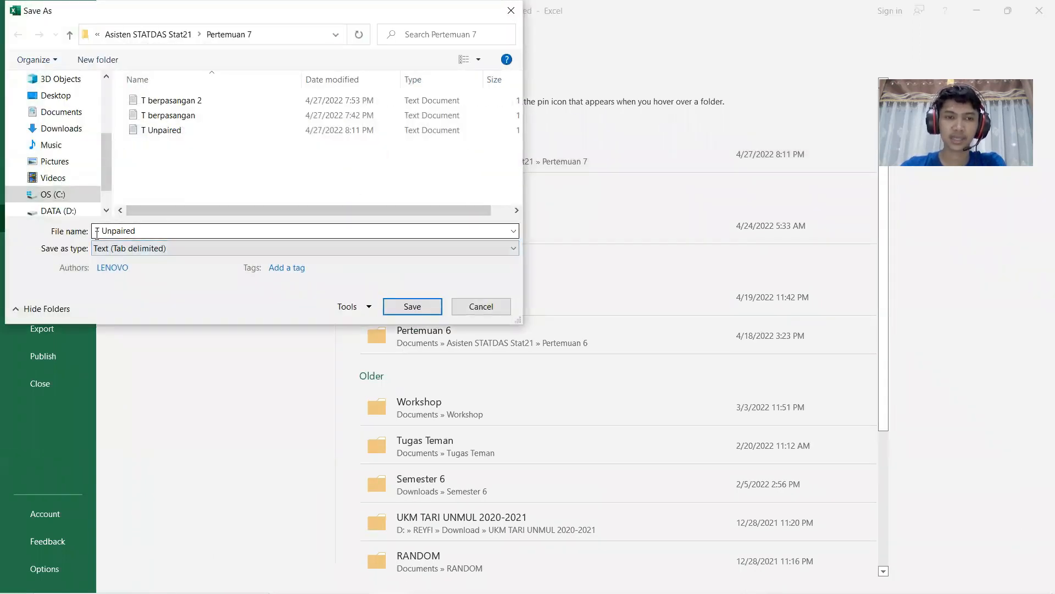
left_click(424, 306)
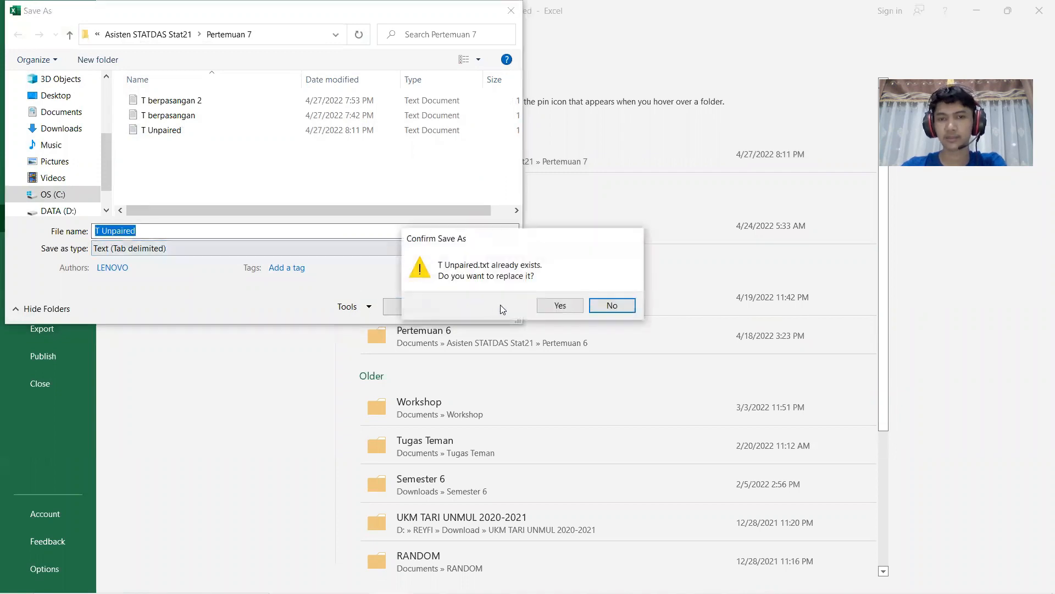
left_click(560, 305)
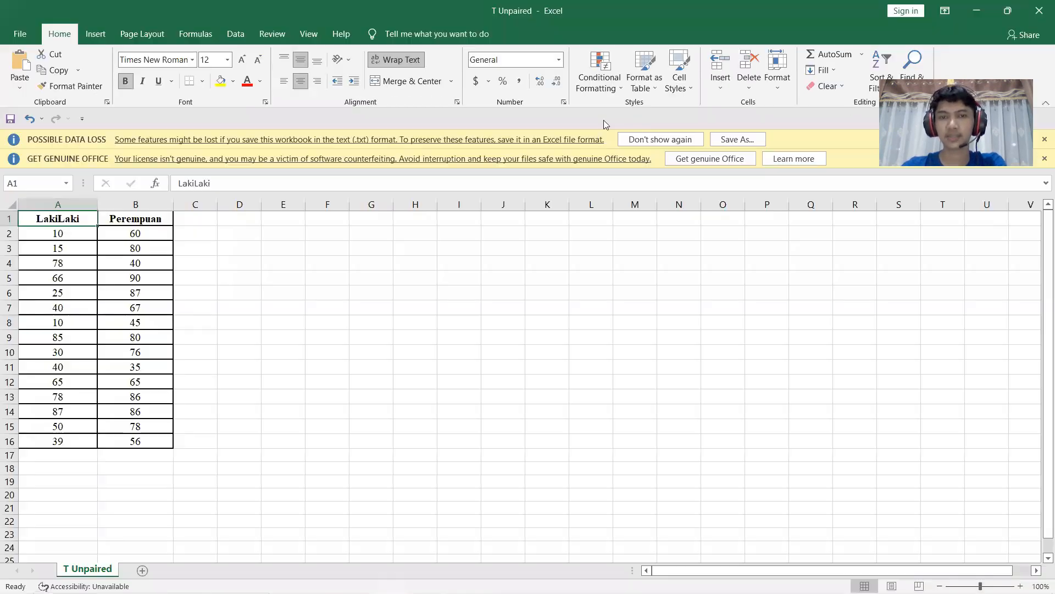
Step: Return to the Word document and copy the whole R code block under Sintaks for the independent t-test
left_click(976, 11)
scroll(761, 281, "down", 10)
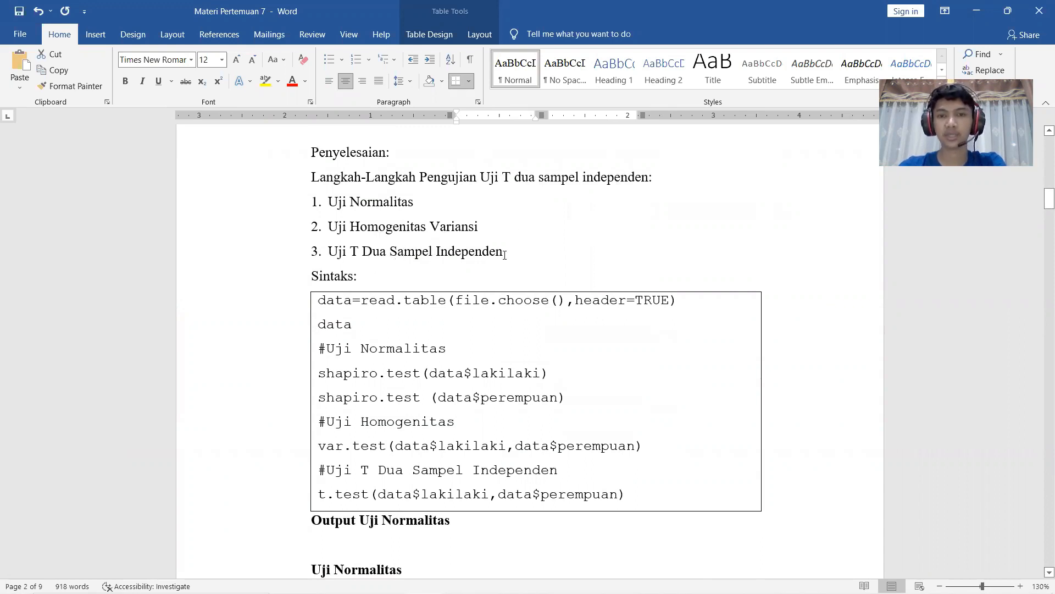
scroll(506, 261, "down", 1)
left_click_drag(638, 480, 319, 294)
key("ctrl+c")
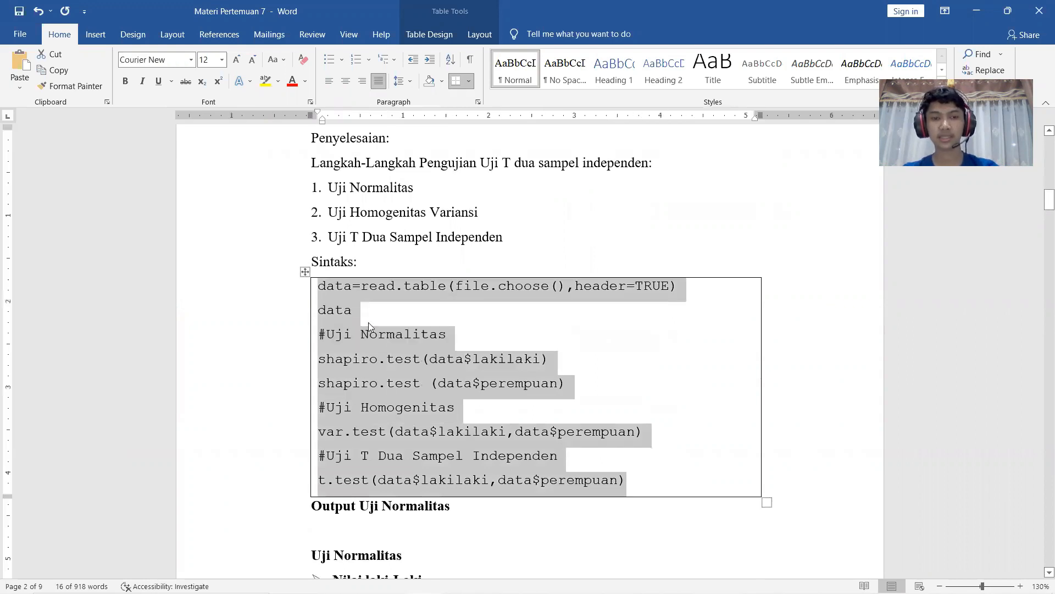
Step: Switch to RStudio and paste the copied code into the empty script
left_click(976, 11)
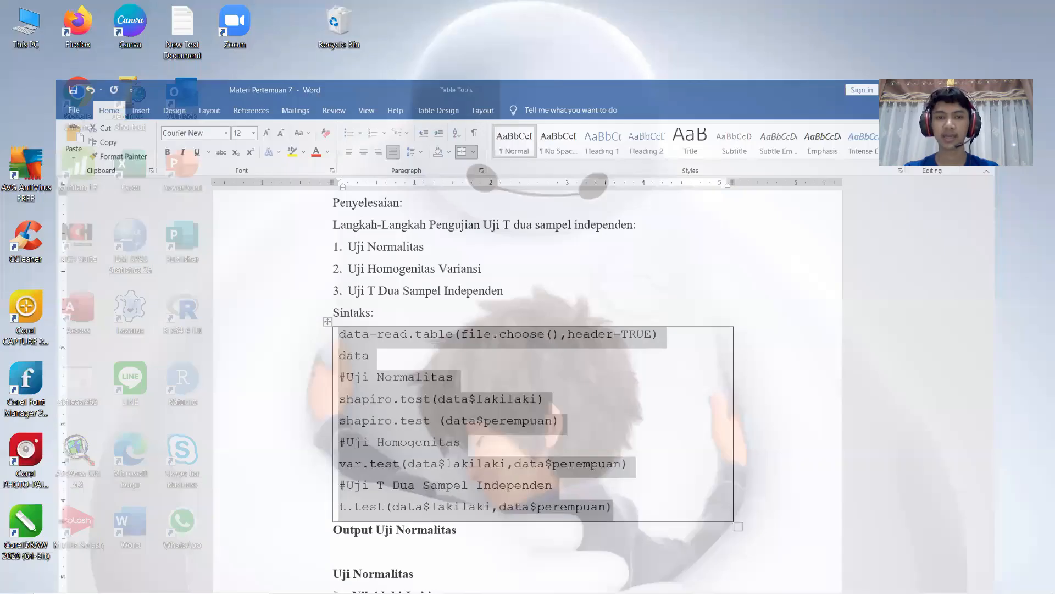
left_click(595, 580)
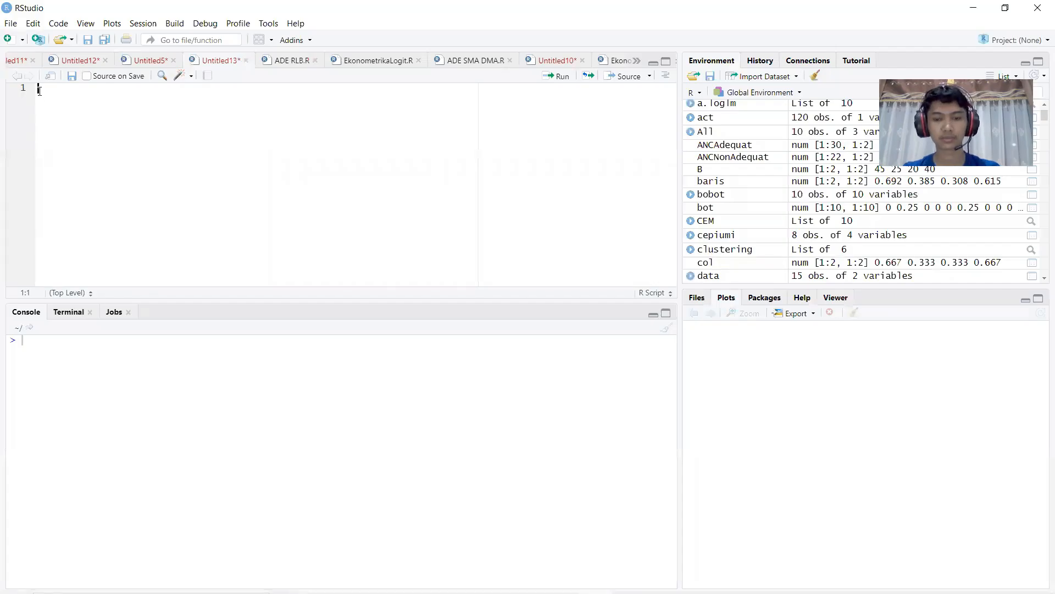
key("ctrl+v")
Step: Run the read.table line and load the T Unpaired file from Asisten STATDAS Stat21 > Pertemuan 7
left_click(274, 89)
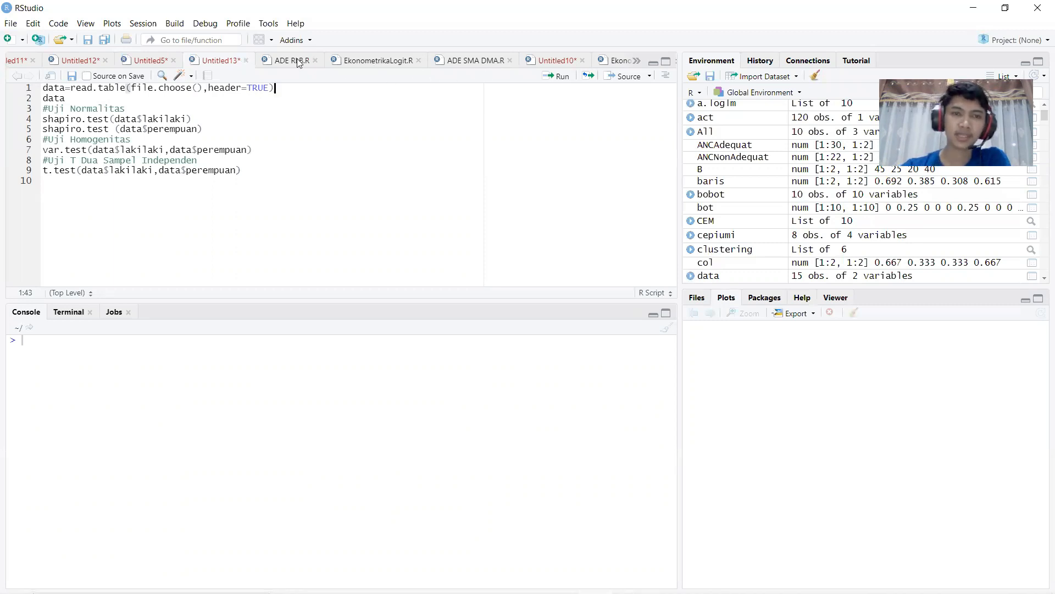
left_click(559, 79)
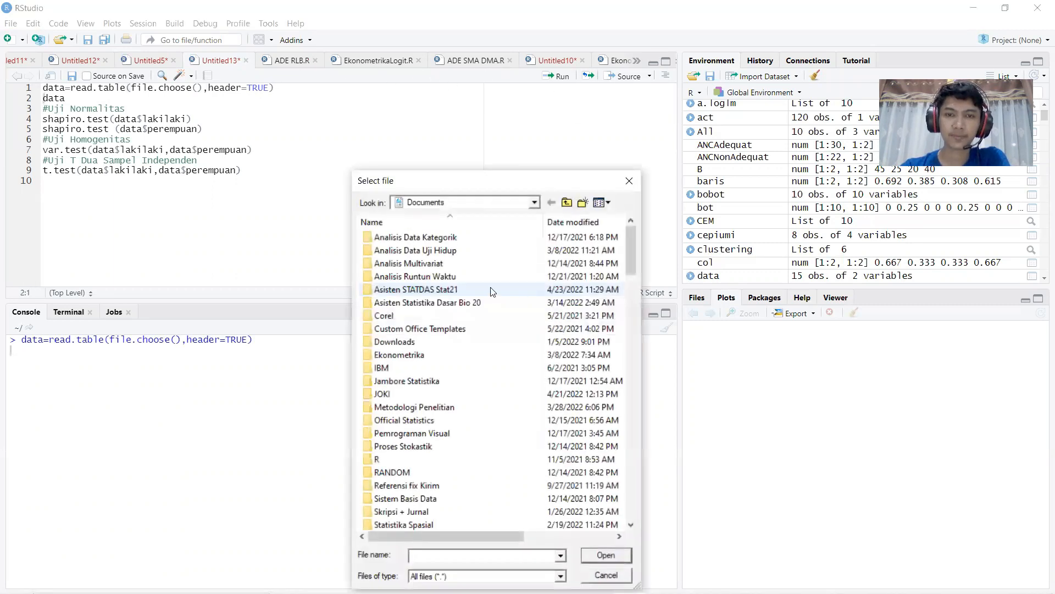
double_click(425, 290)
double_click(422, 343)
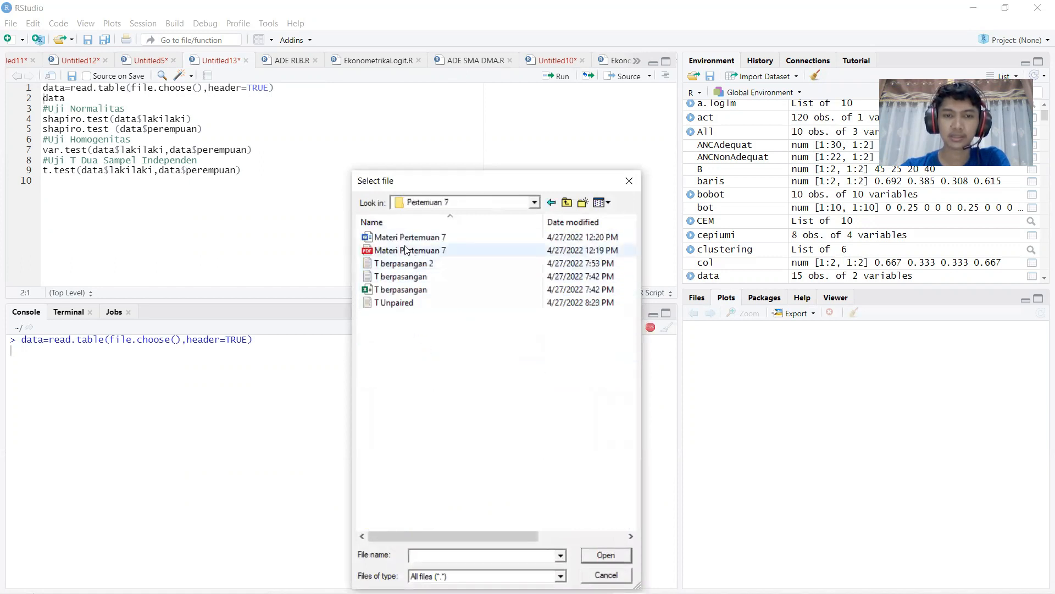
left_click(404, 302)
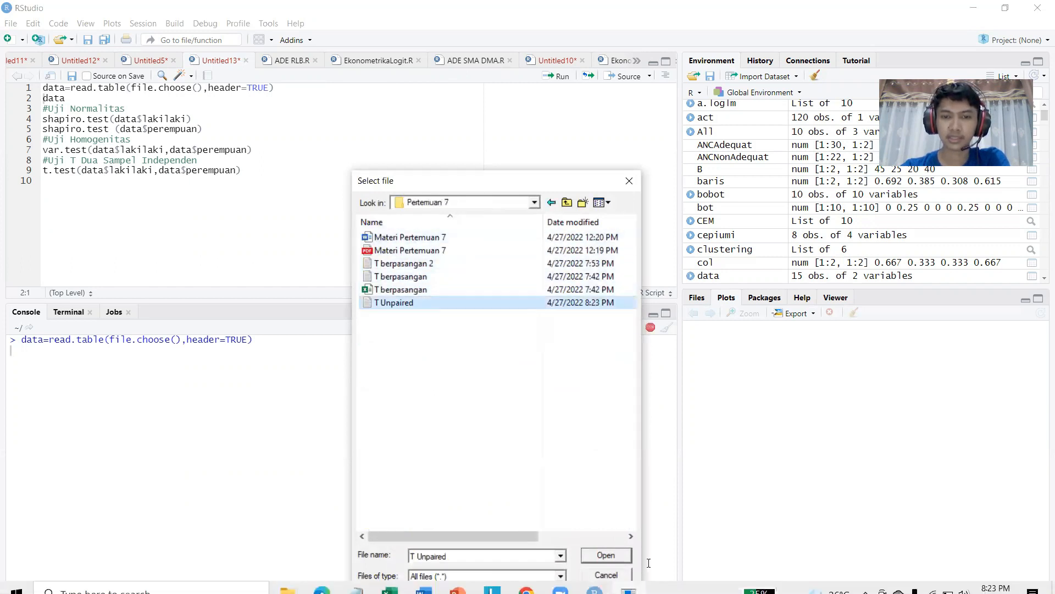
left_click(593, 557)
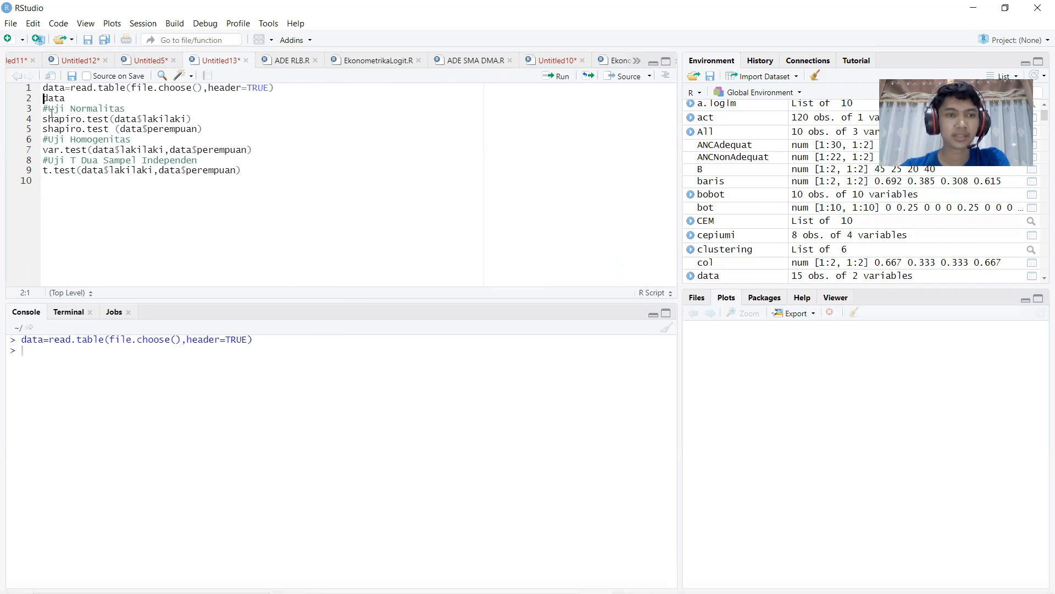
Step: Print the imported data and try to run the Shapiro normality test on data$lakilaki
left_click(555, 76)
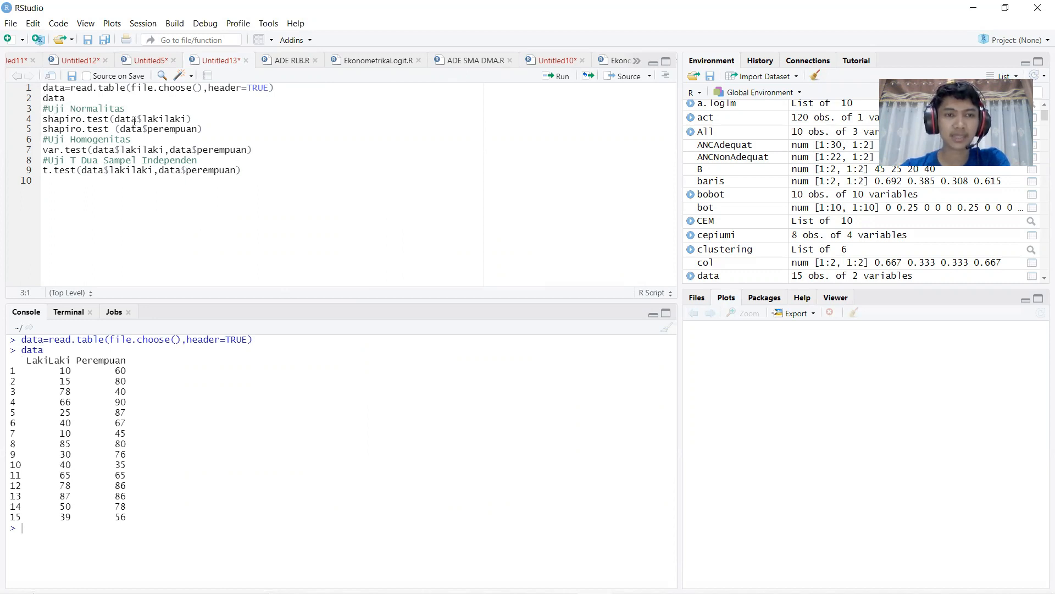
left_click(557, 77)
left_click(557, 76)
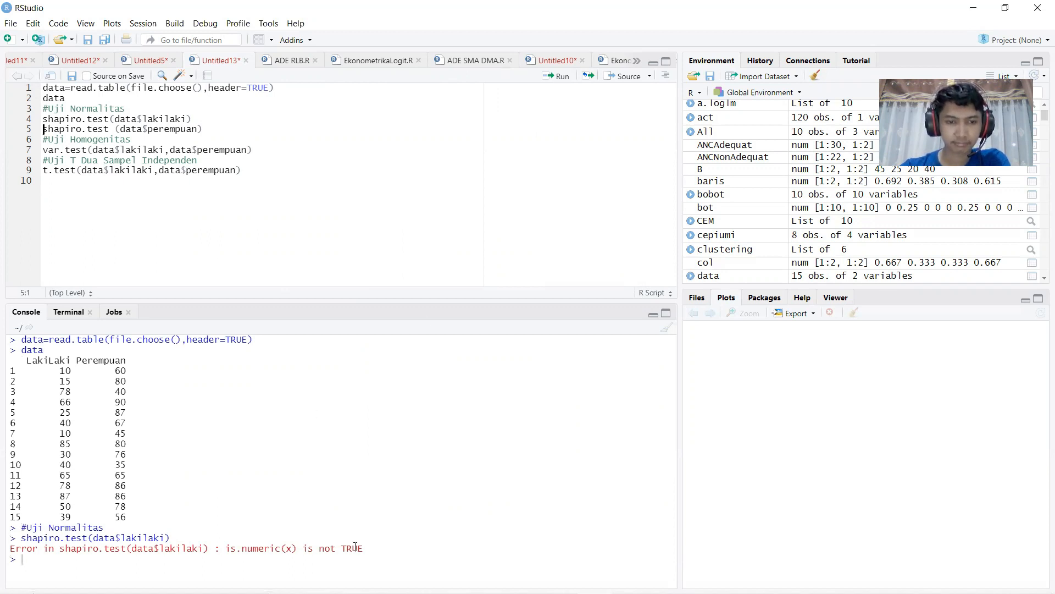
Step: Change the column name in the first shapiro.test line to LakiLaki so it reads data$LakiLaki
left_click(149, 120)
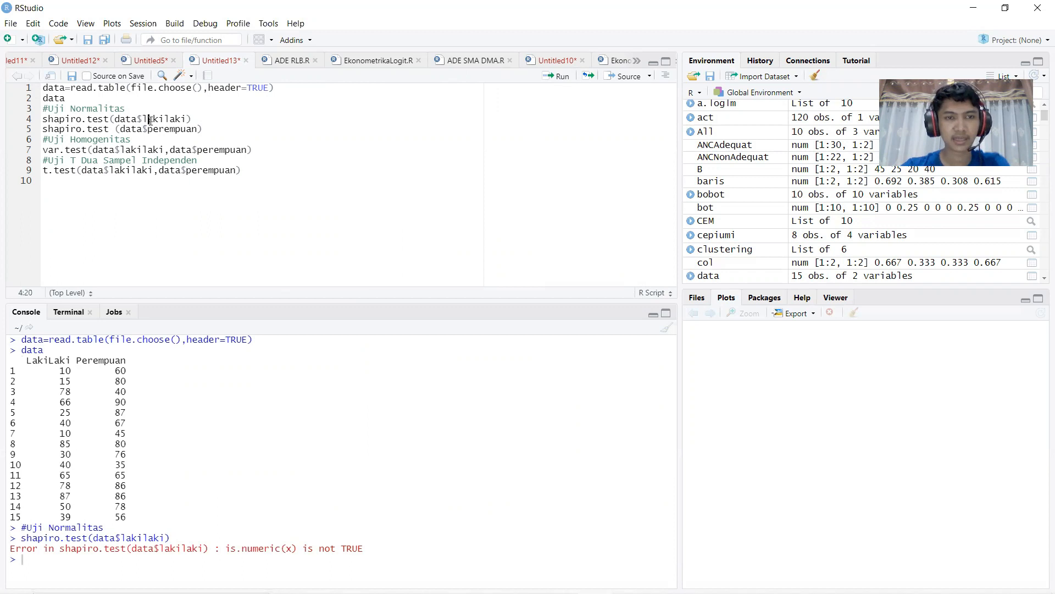
key("BackSpace")
type("L")
key("Right")
key("Right")
key("Right")
key("Right")
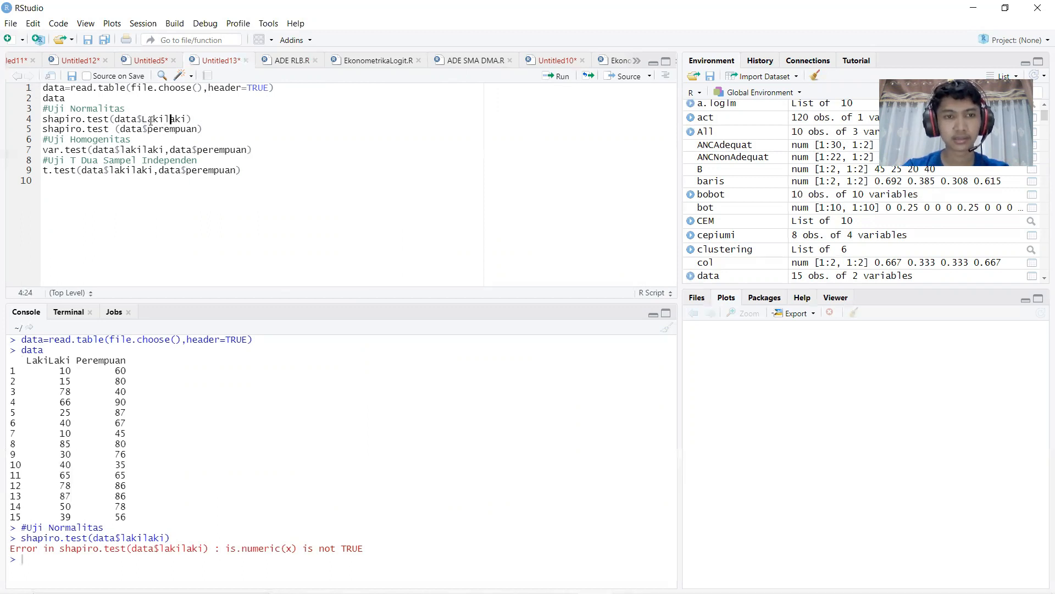
key("BackSpace")
type("L")
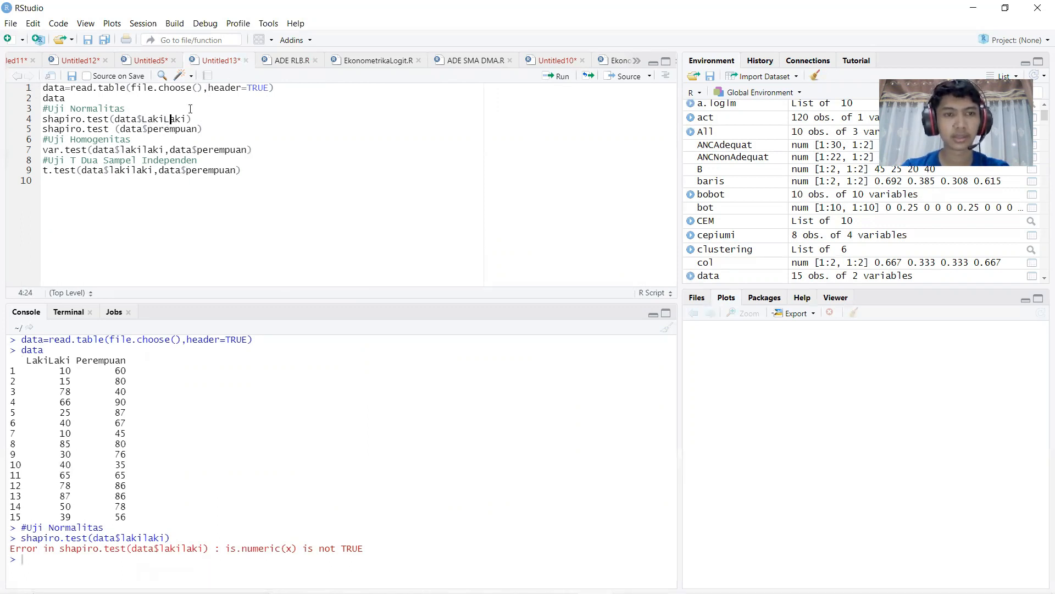
Step: Correct the column name in the second shapiro.test line so it reads data$Perempuan
left_click(151, 130)
key("BackSpace")
type("P")
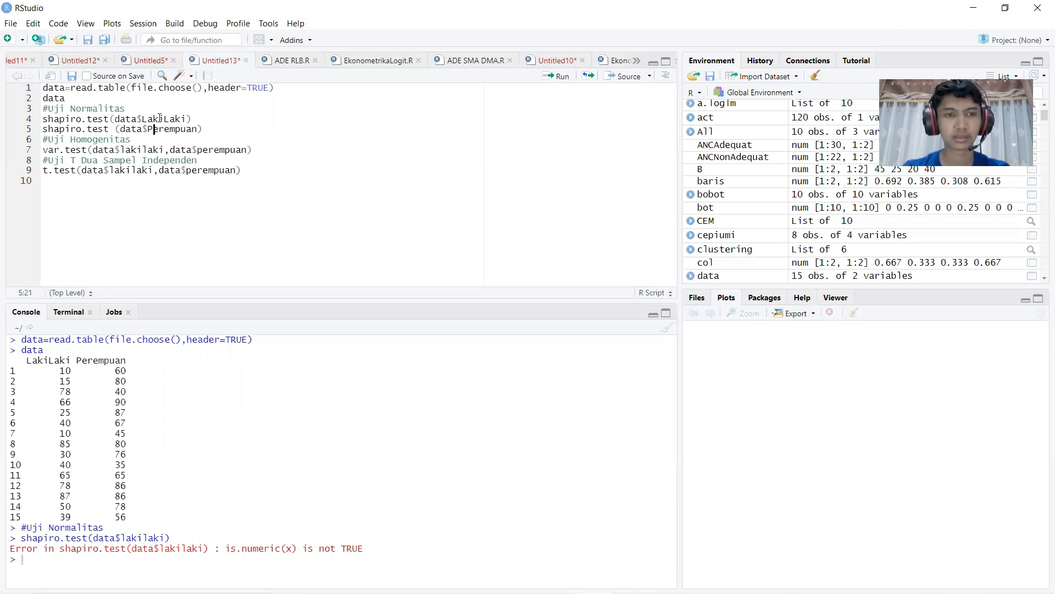
Step: Correct the column names in the var.test line so it reads var.test(data$LakiLaki,data$Perempuan)
left_click(128, 150)
key("BackSpace")
type("L")
key("Right")
key("Right")
key("Right")
key("Right")
key("BackSpace")
type("L")
left_click(202, 149)
key("BackSpace")
type("P")
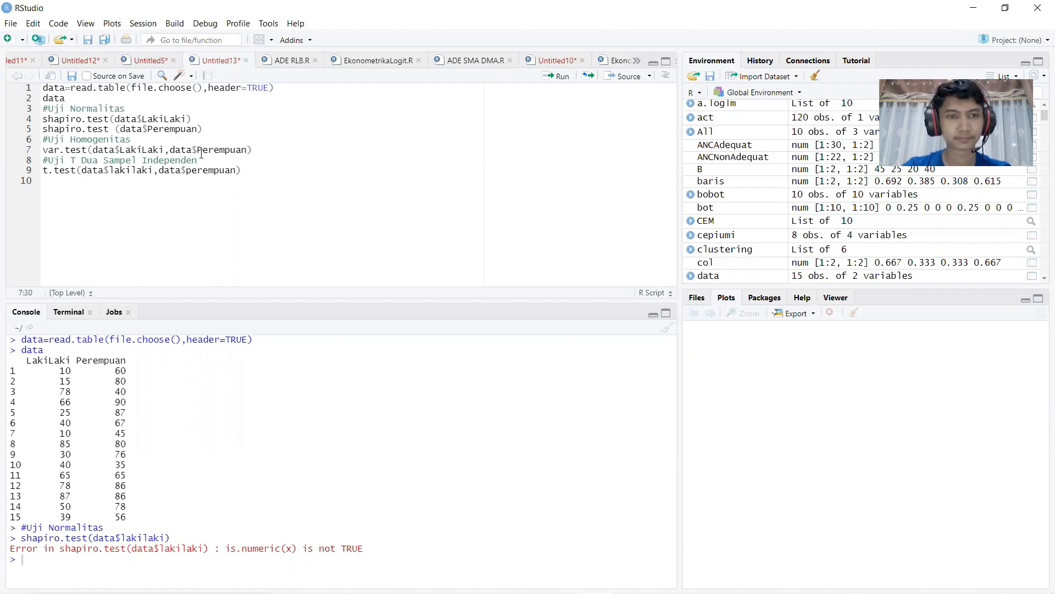
Step: Correct the column names in the t.test line so it reads t.test(data$LakiLaki,data$Perempuan)
left_click(115, 170)
key("BackSpace")
type("L")
left_click(137, 170)
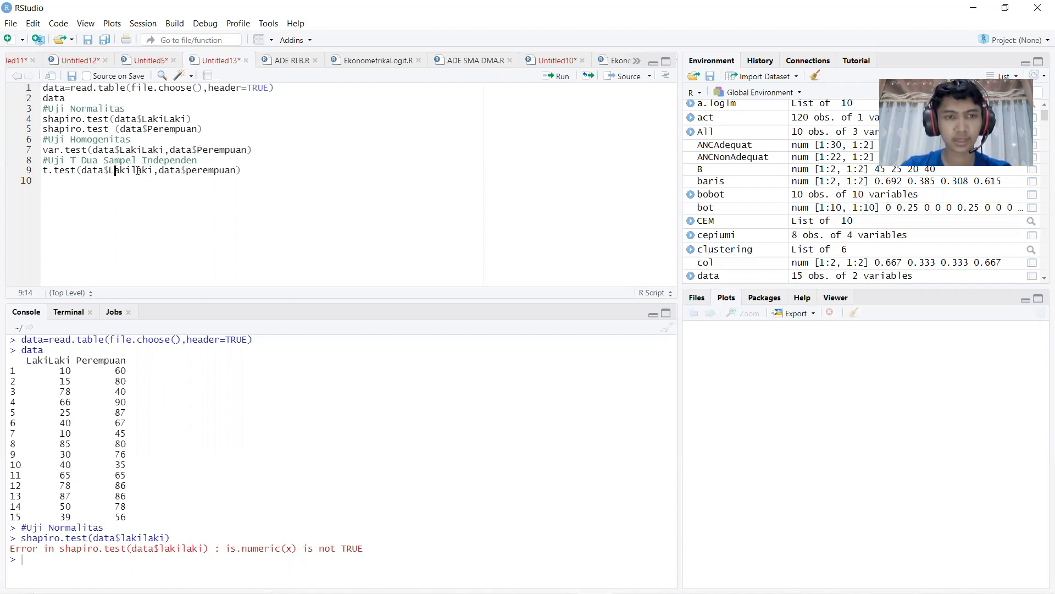
key("BackSpace")
type("L")
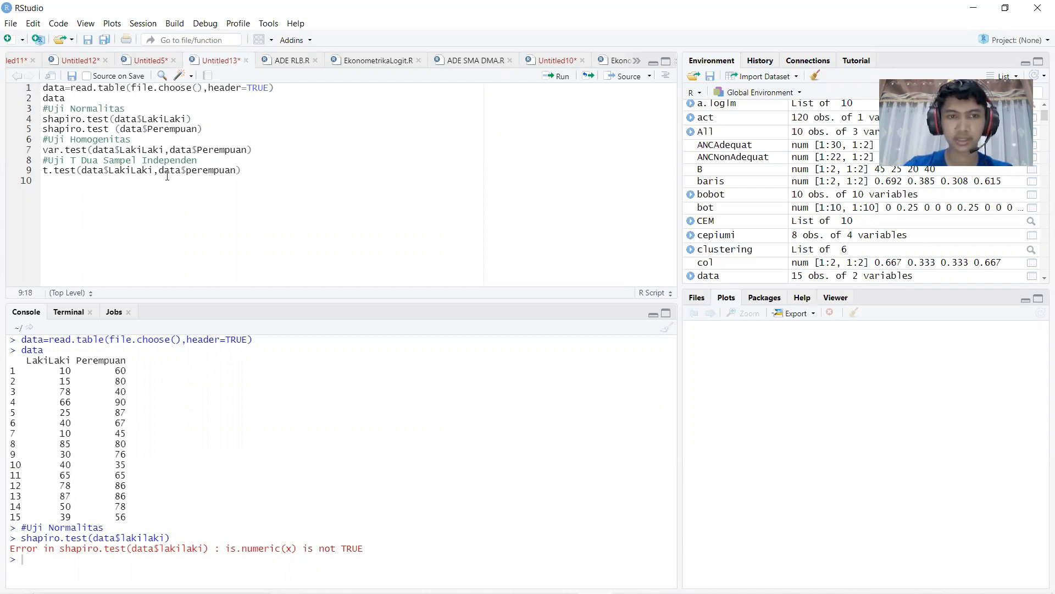
left_click(191, 171)
key("BackSpace")
type("P")
Step: Run the Shapiro normality tests on data$LakiLaki and data$Perempuan
left_click(159, 110)
left_click(556, 76)
left_click(556, 76)
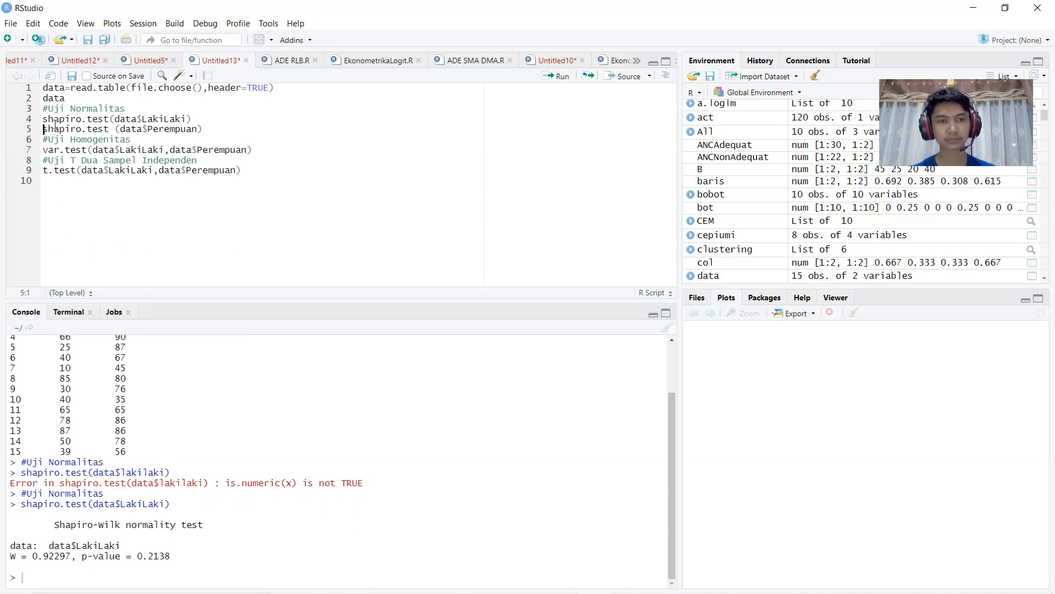
left_click(206, 130)
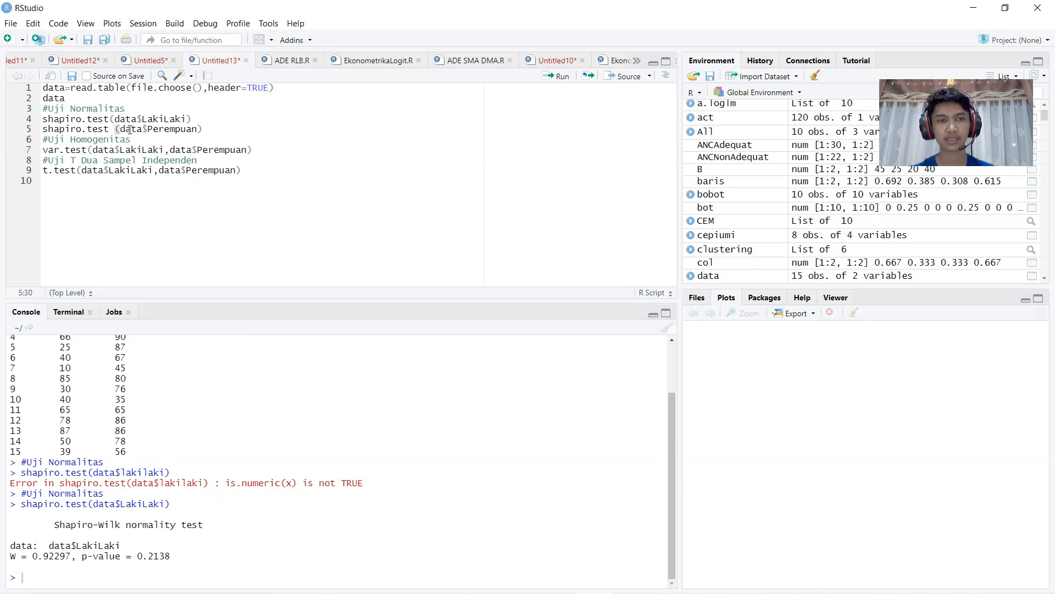
key("ctrl+Return")
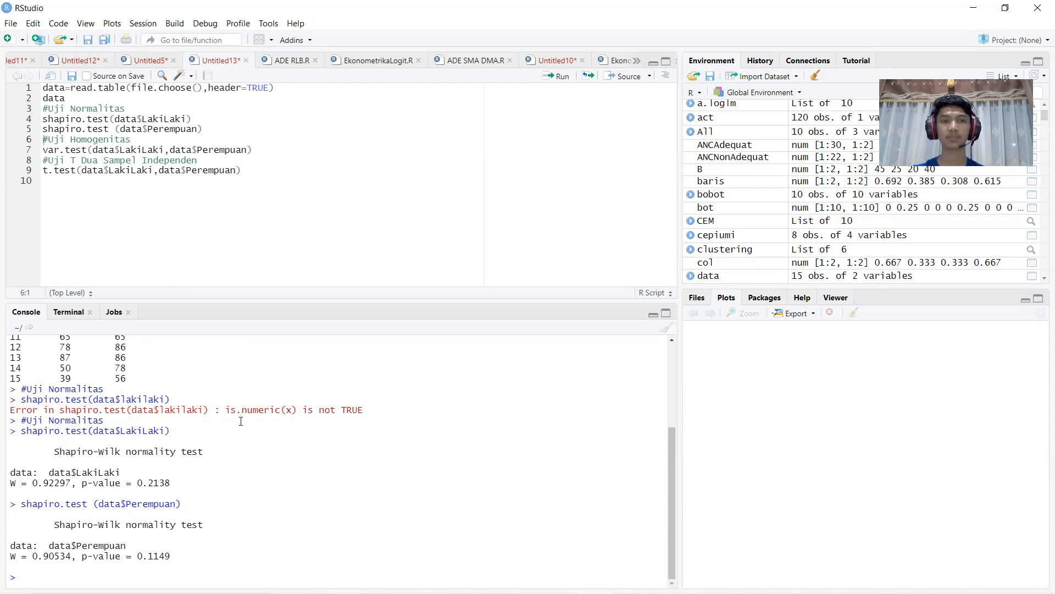
Step: Run the var.test homogeneity test on data$LakiLaki and data$Perempuan and check its p-value
left_click_drag(203, 129, 37, 108)
left_click(104, 150)
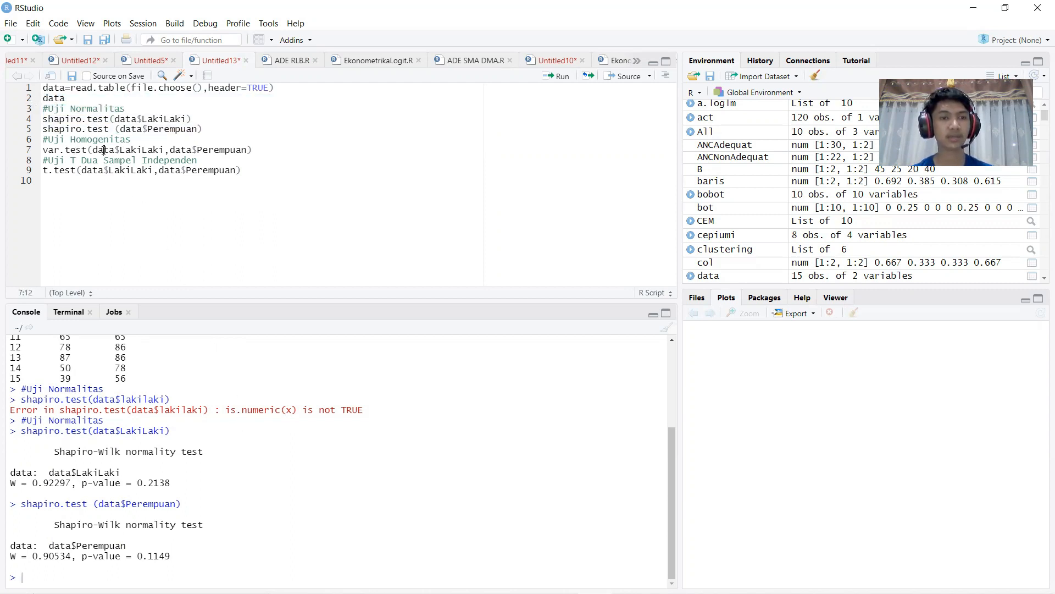
left_click_drag(43, 150, 84, 150)
left_click(49, 150)
left_click(255, 157)
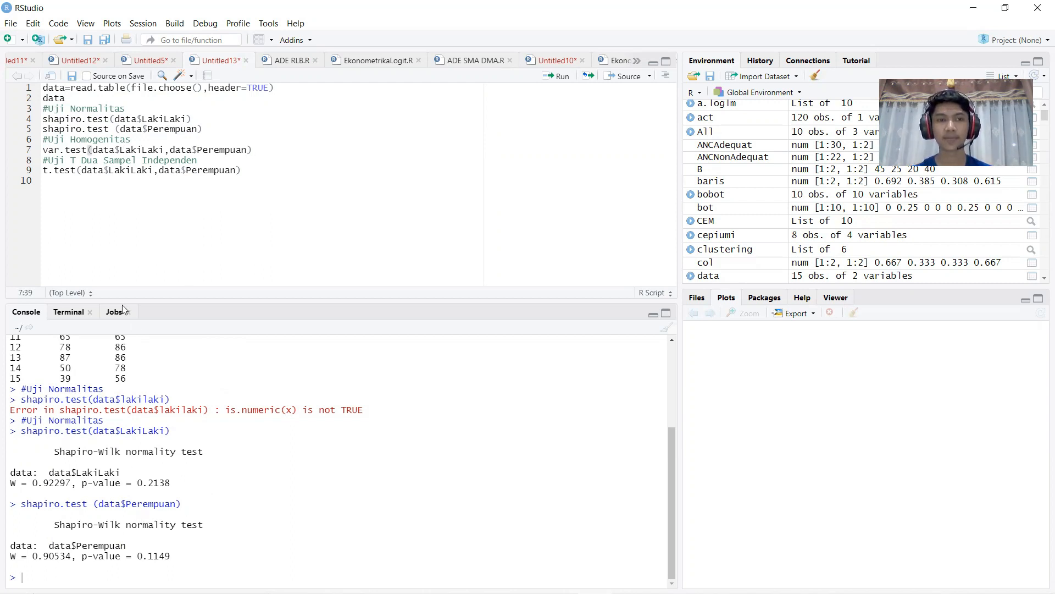
left_click_drag(48, 150, 86, 150)
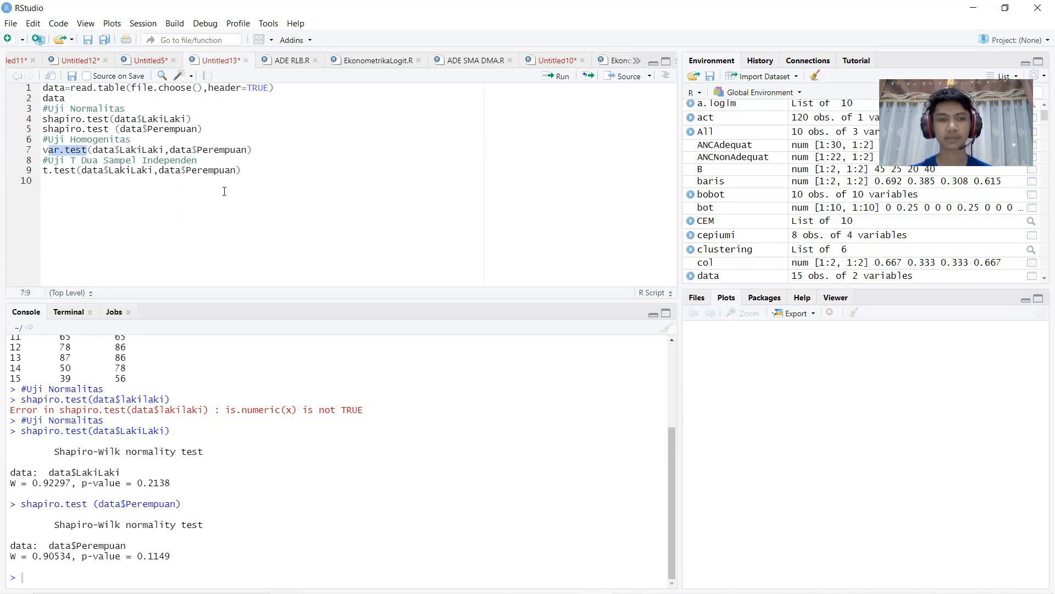
left_click(264, 153)
left_click(558, 77)
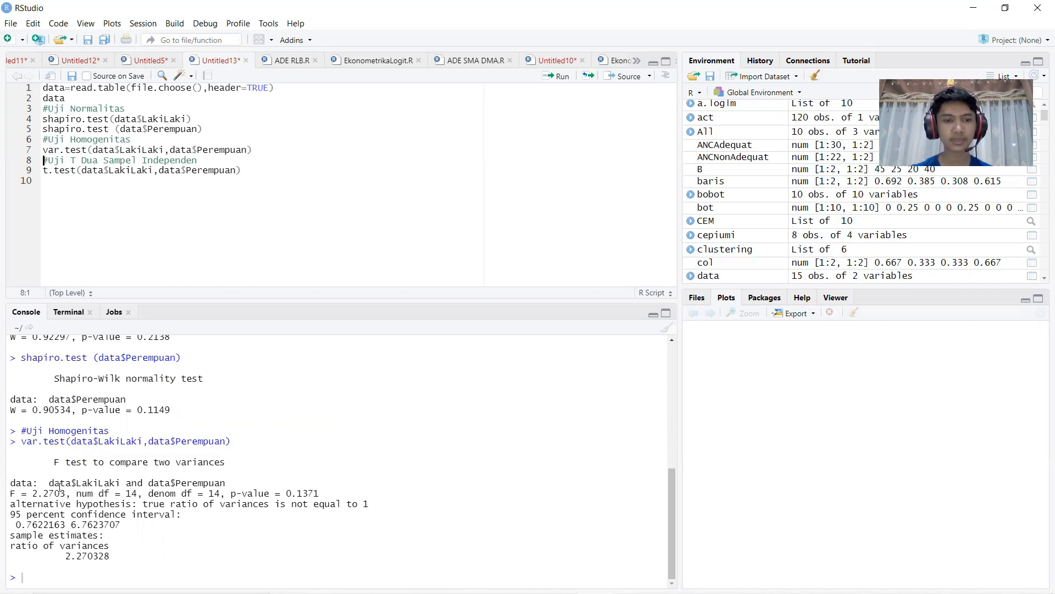
left_click_drag(329, 495, 231, 492)
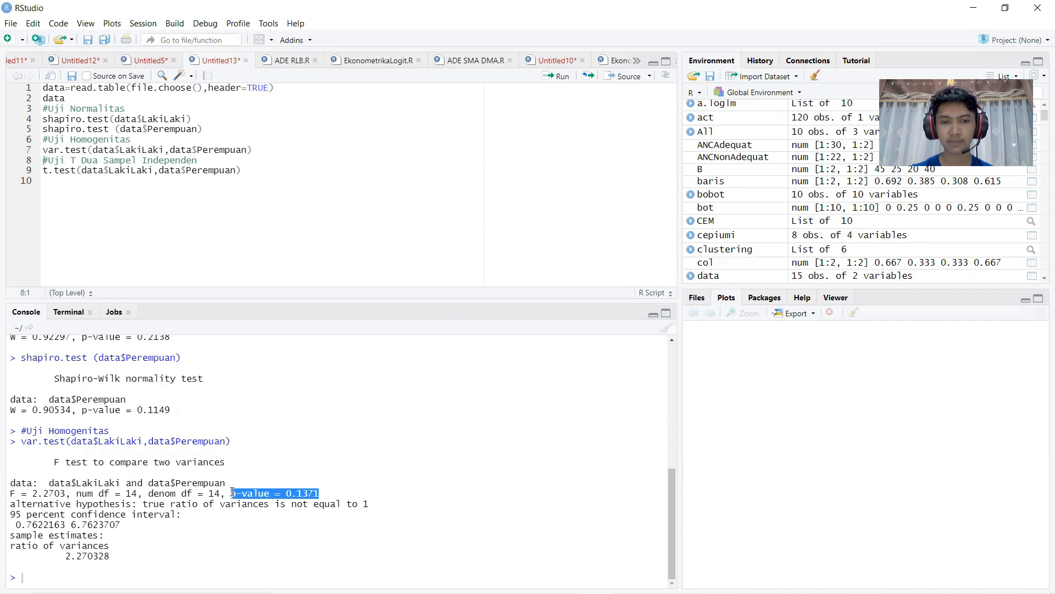
left_click(287, 501)
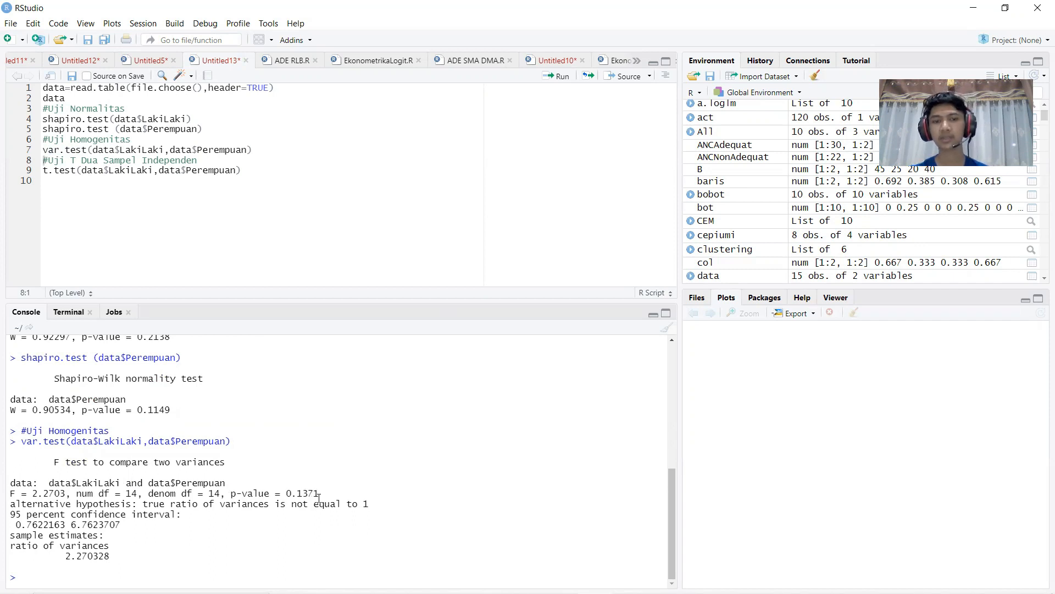
left_click_drag(324, 493, 282, 493)
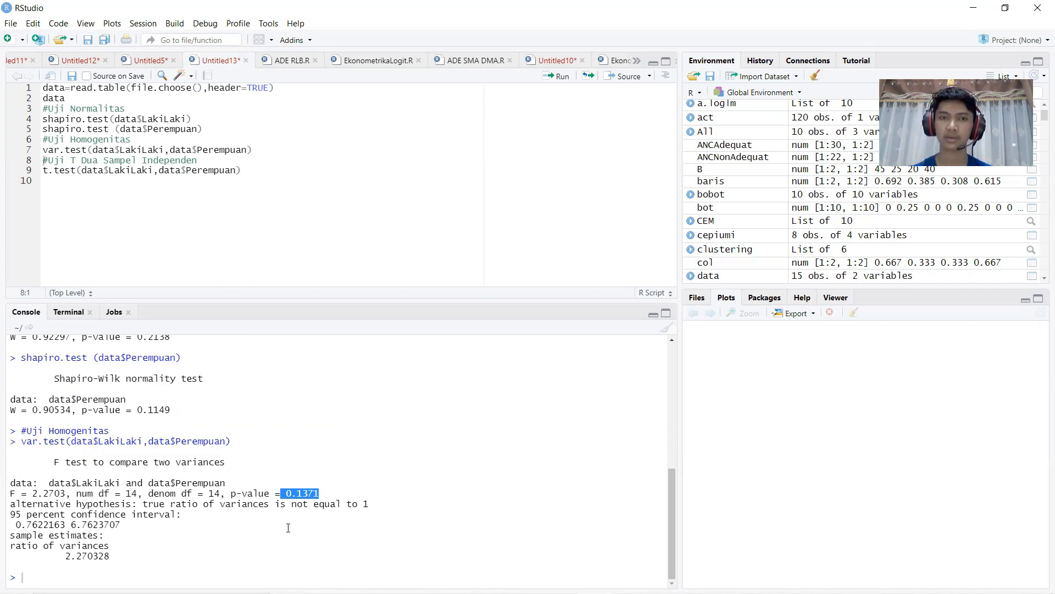
left_click(300, 523)
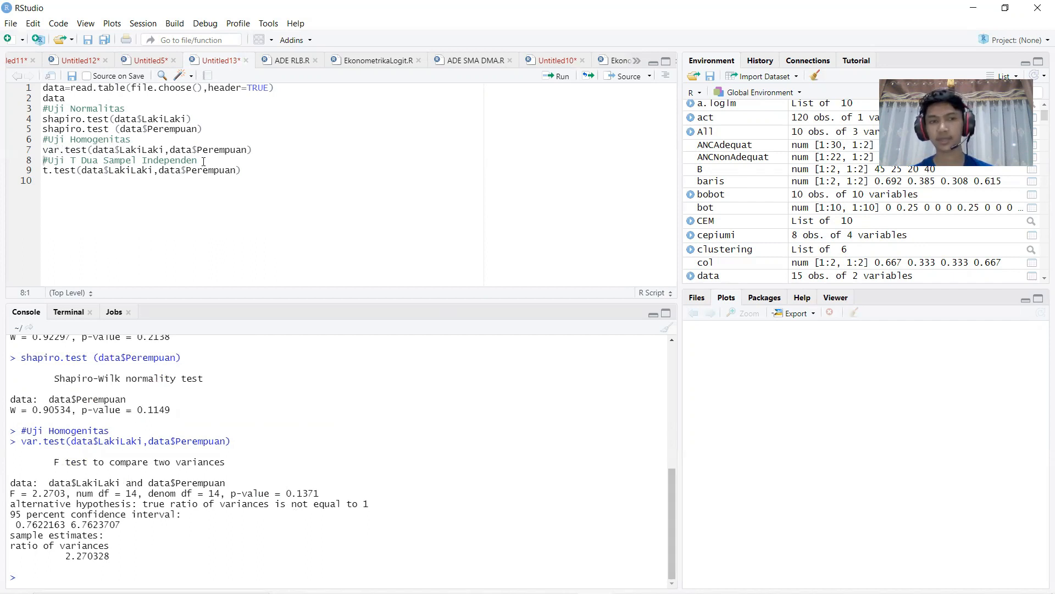
Step: Run the two-sample t.test on data$LakiLaki and data$Perempuan and check its p-value
left_click_drag(130, 110, 71, 109)
left_click_drag(136, 141, 82, 141)
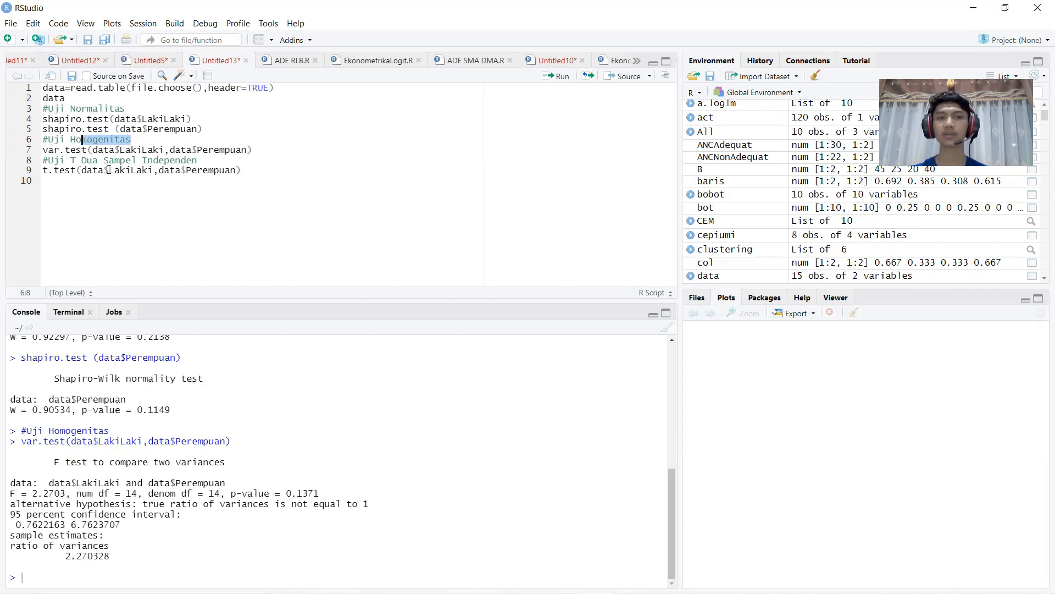
left_click(55, 169)
left_click_drag(43, 170, 76, 172)
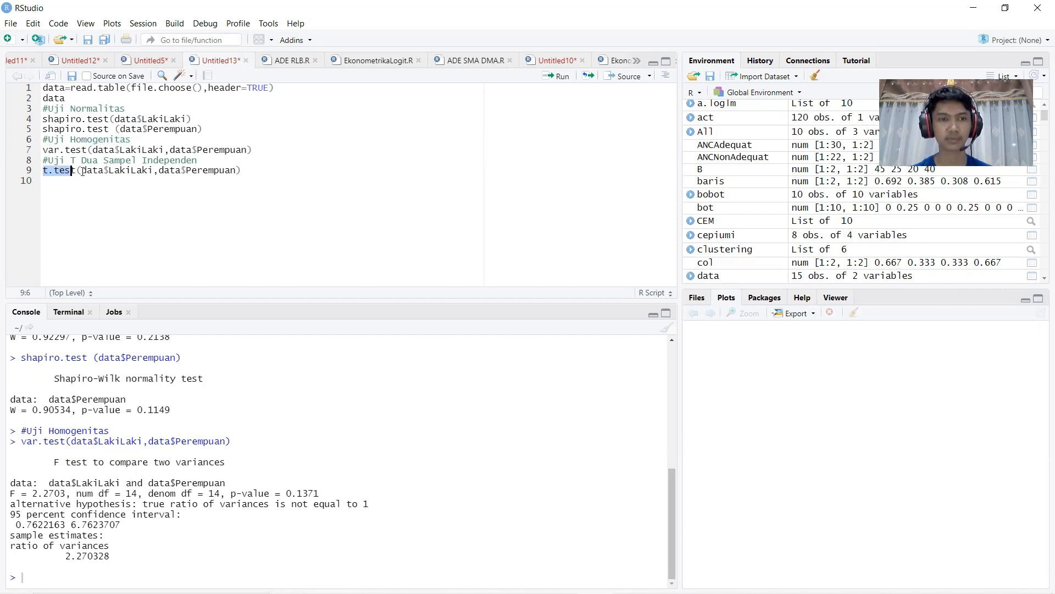
left_click(251, 175)
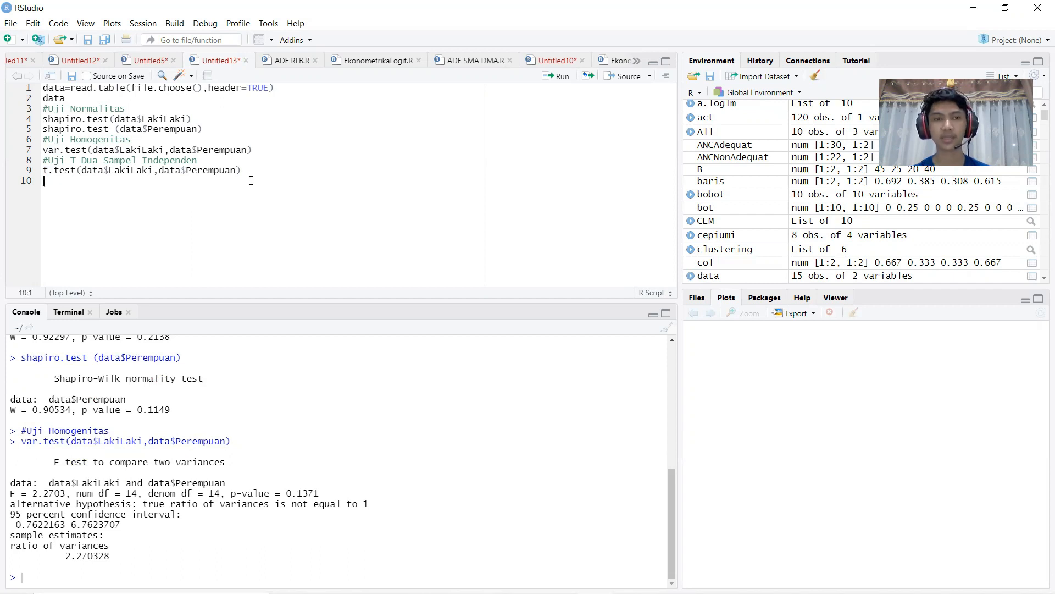
left_click(548, 81)
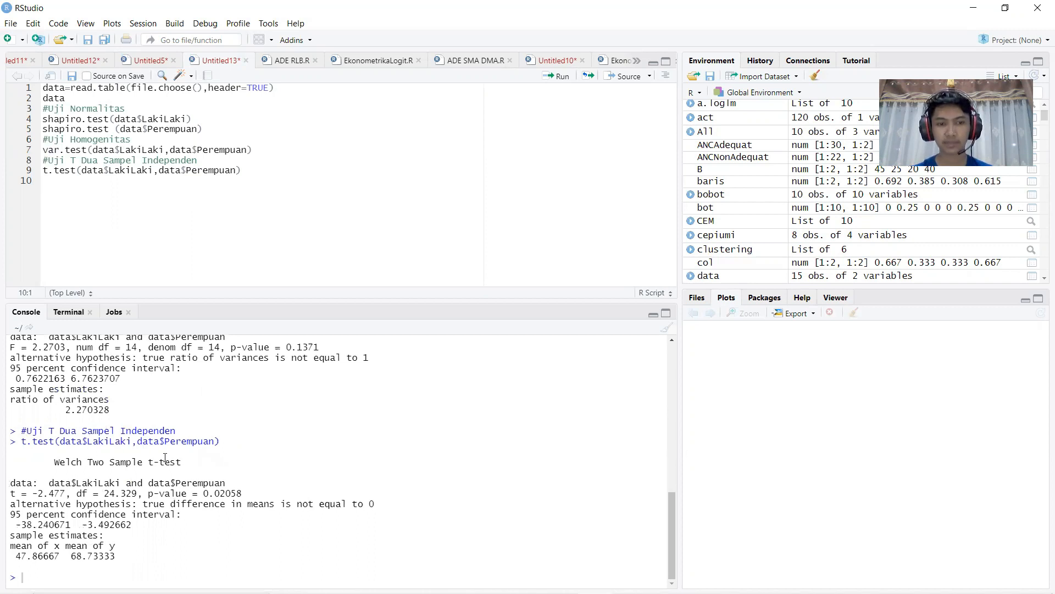
left_click_drag(148, 493, 241, 493)
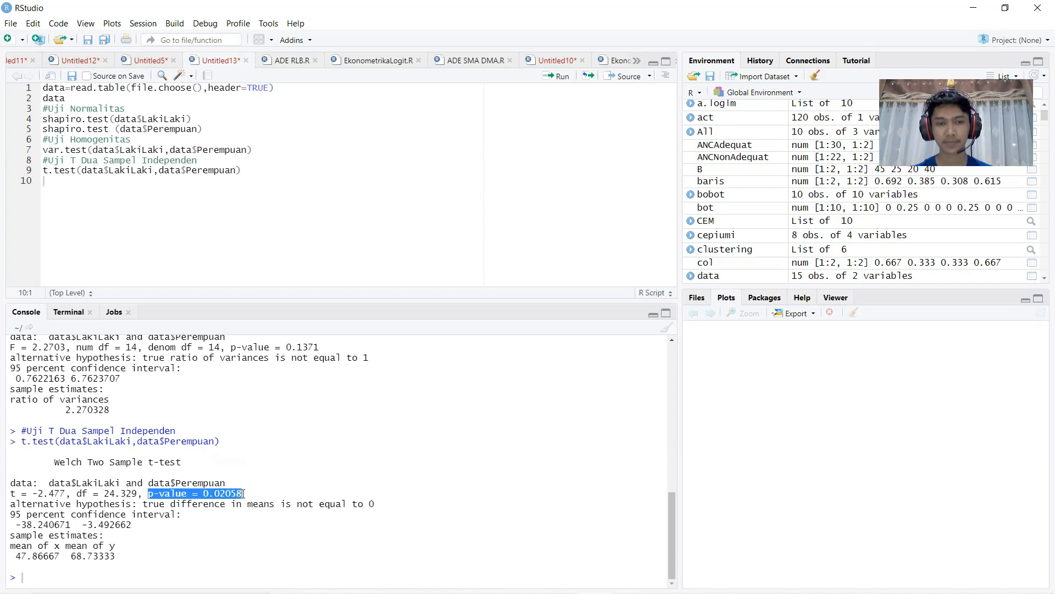
left_click(229, 500)
left_click_drag(143, 493, 243, 493)
left_click(390, 276)
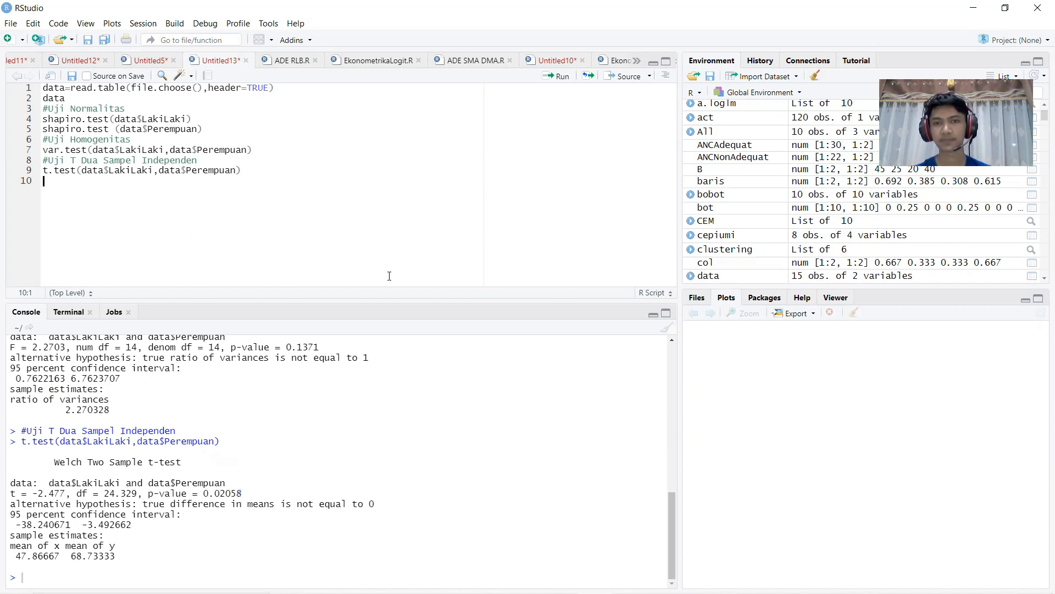
Step: Place RStudio side by side with the Materi Pertemuan 7 document in Word and set the document zoom to 110%
key("super+Right")
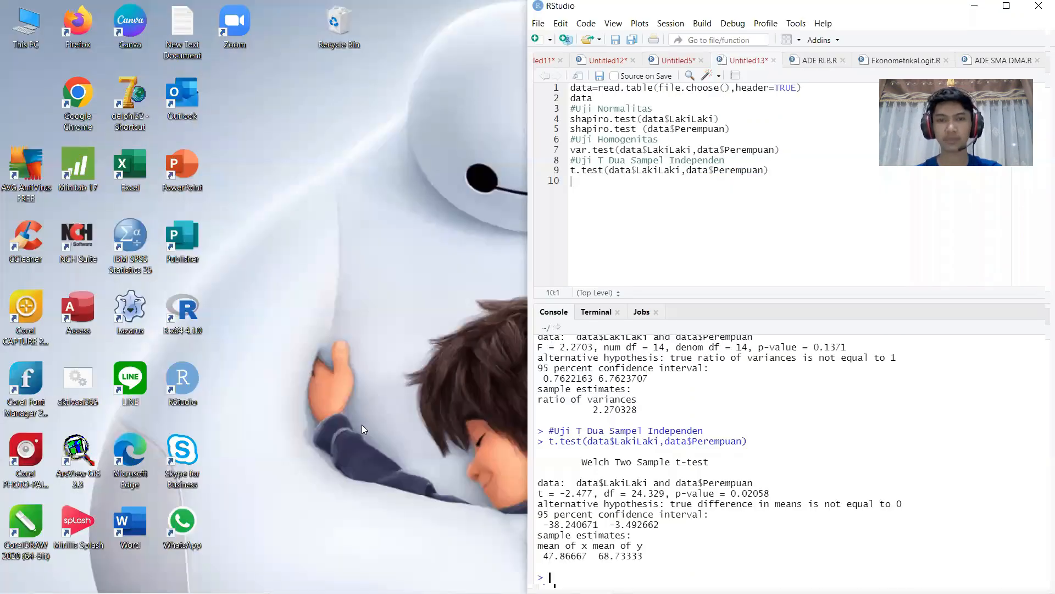
key("alt+Tab")
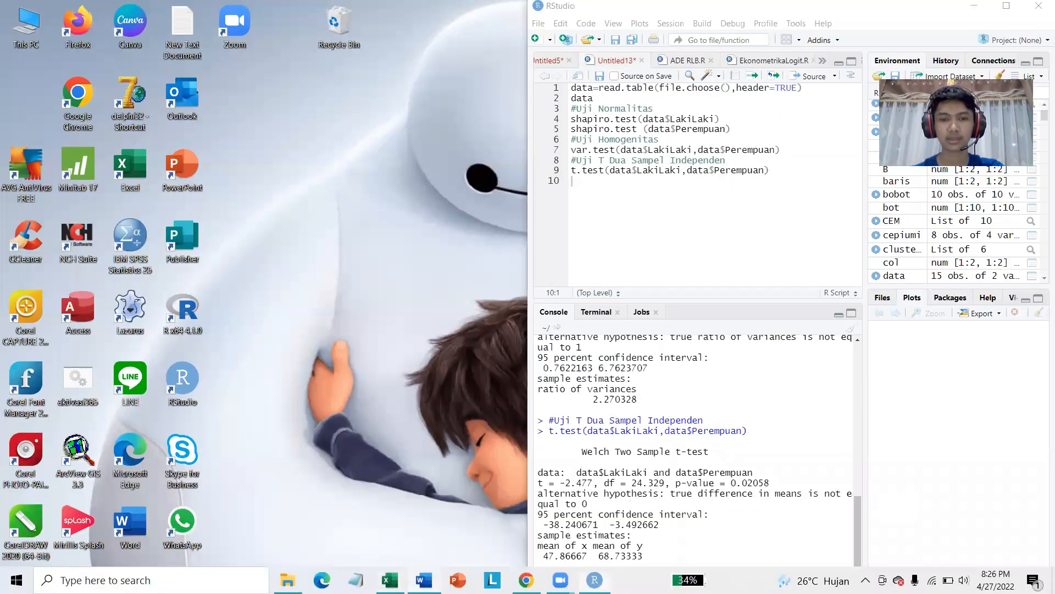
key("super+Left")
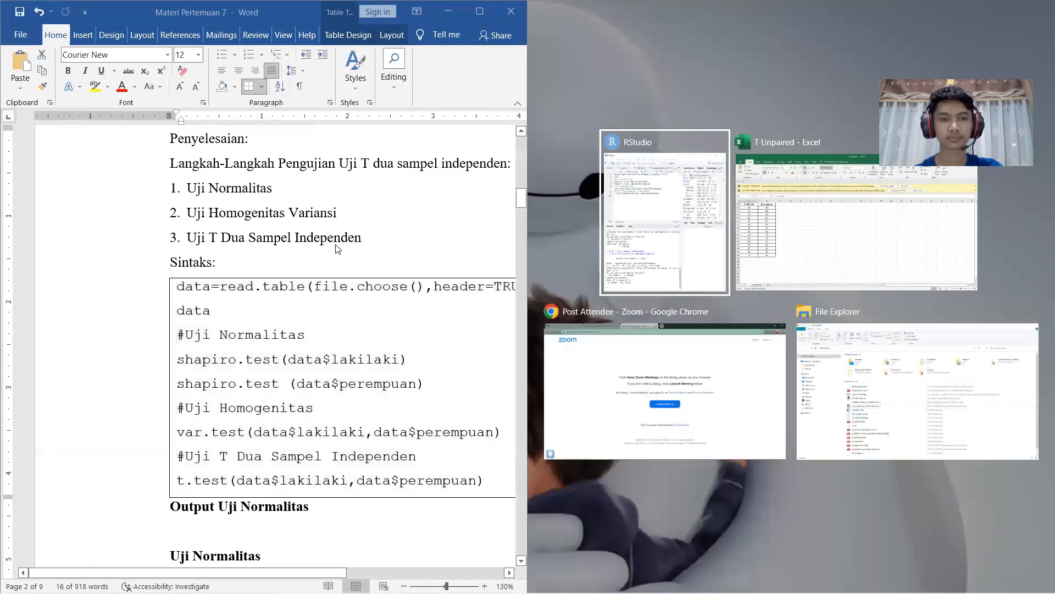
left_click(281, 572)
left_click_drag(276, 572, 366, 562)
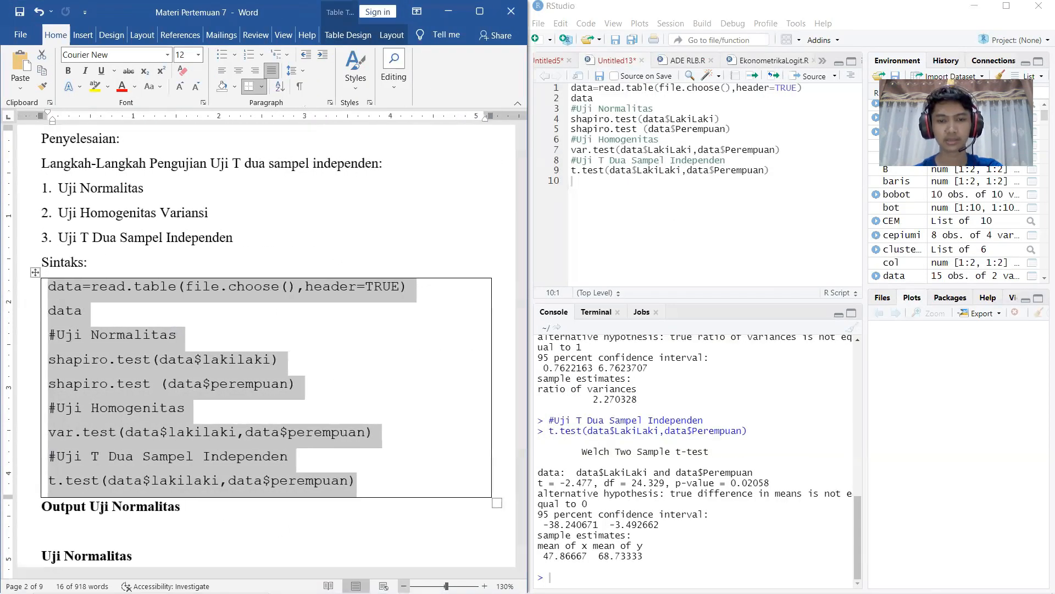
left_click(404, 586)
left_click(404, 586)
Step: Remove "Tidak" from the H1 description under Uji T Dua Sampel Independen so it begins "Terdapat perbedaan rata-rata"
scroll(517, 211, "down", 1)
left_click_drag(522, 203, 537, 358)
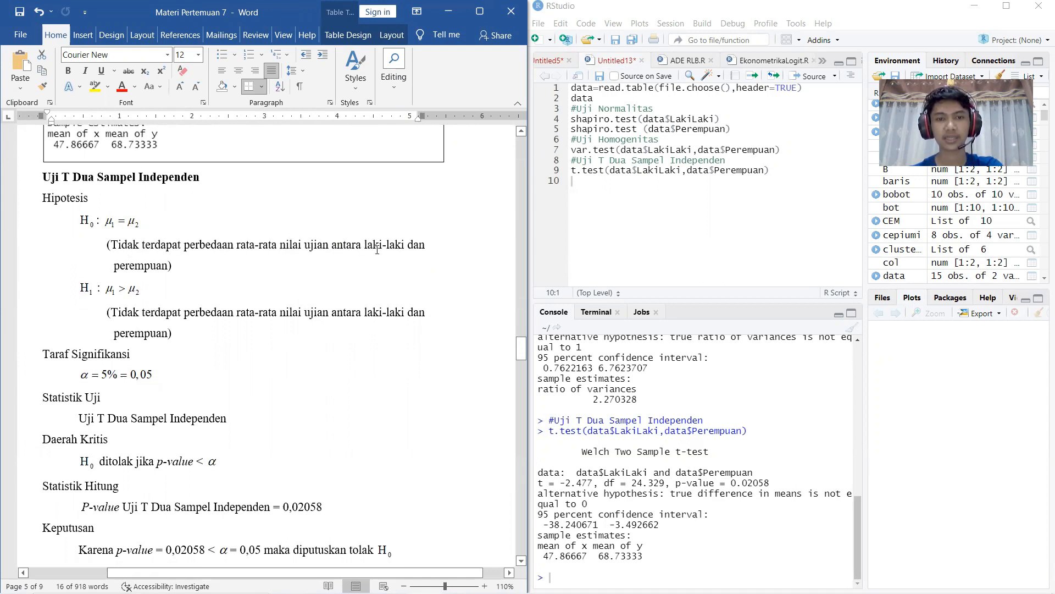
left_click(139, 312)
key("Delete")
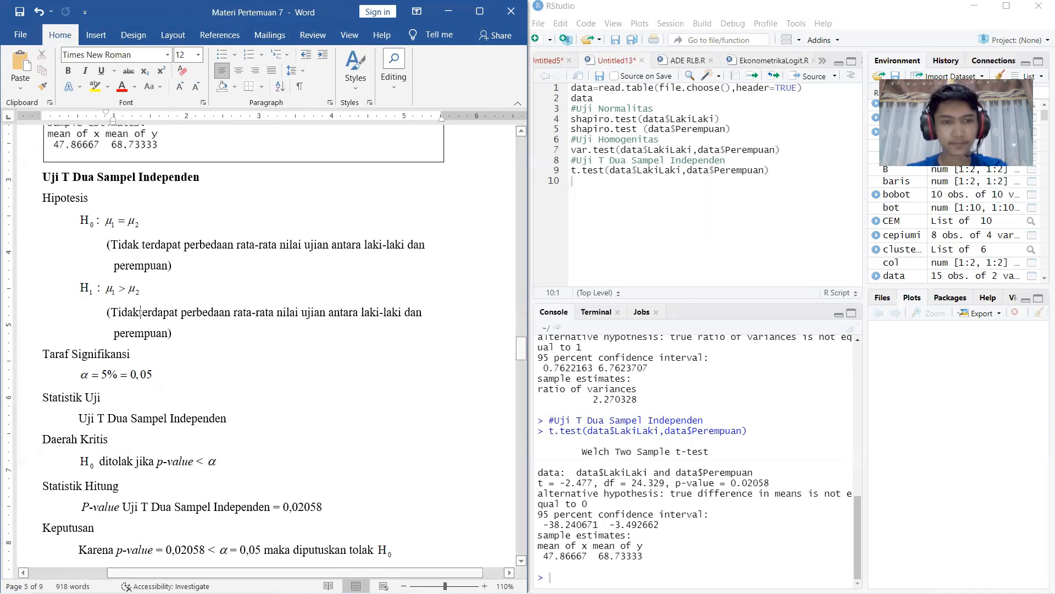
key("BackSpace")
key("BackSpace")
key("BackSpace")
key("BackSpace")
key("BackSpace")
key("BackSpace")
type("t")
key("BackSpace")
type("T")
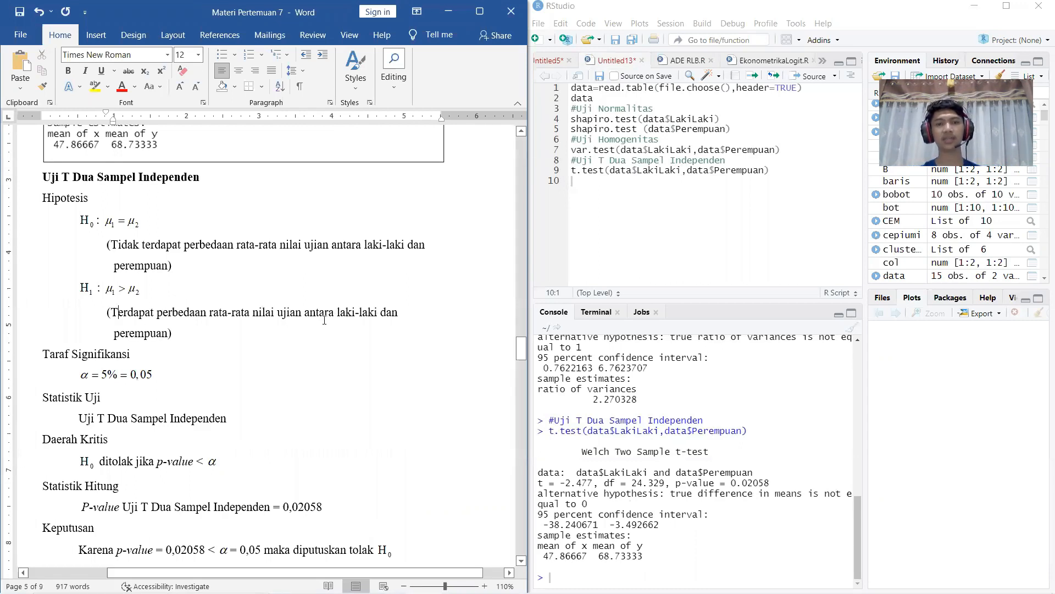
Step: Compare the document's t-test P-value with the RStudio output, and review the hypotheses, decision and conclusion
scroll(247, 335, "down", 3)
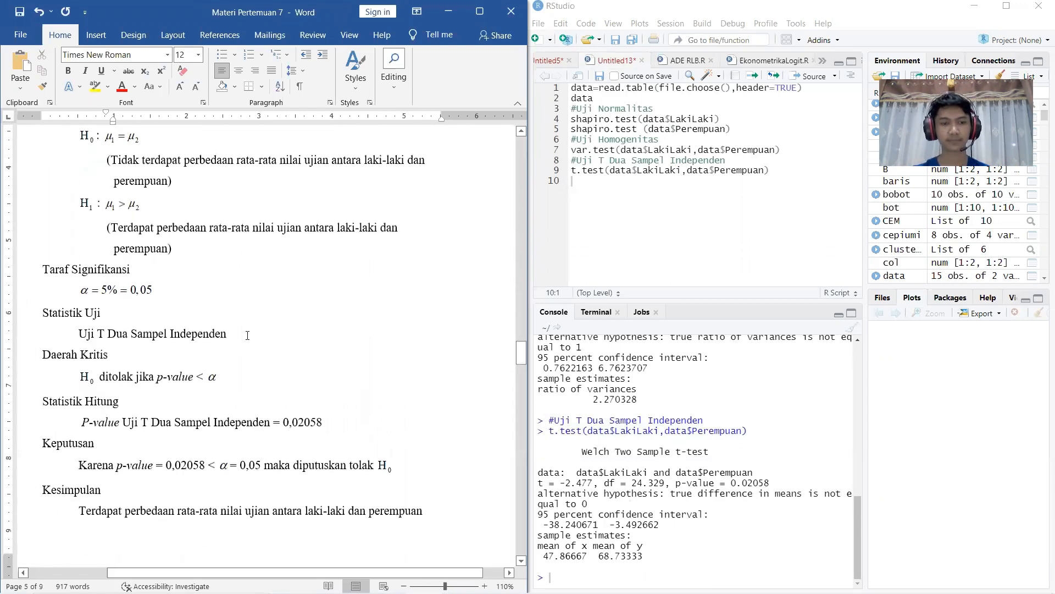
scroll(241, 395, "up", 1)
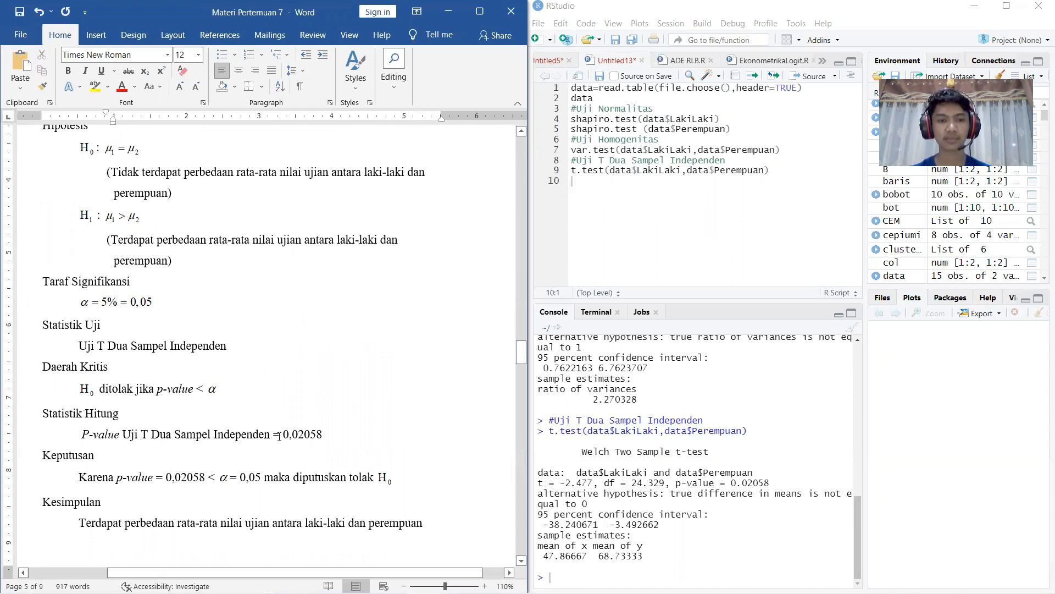
left_click(775, 483)
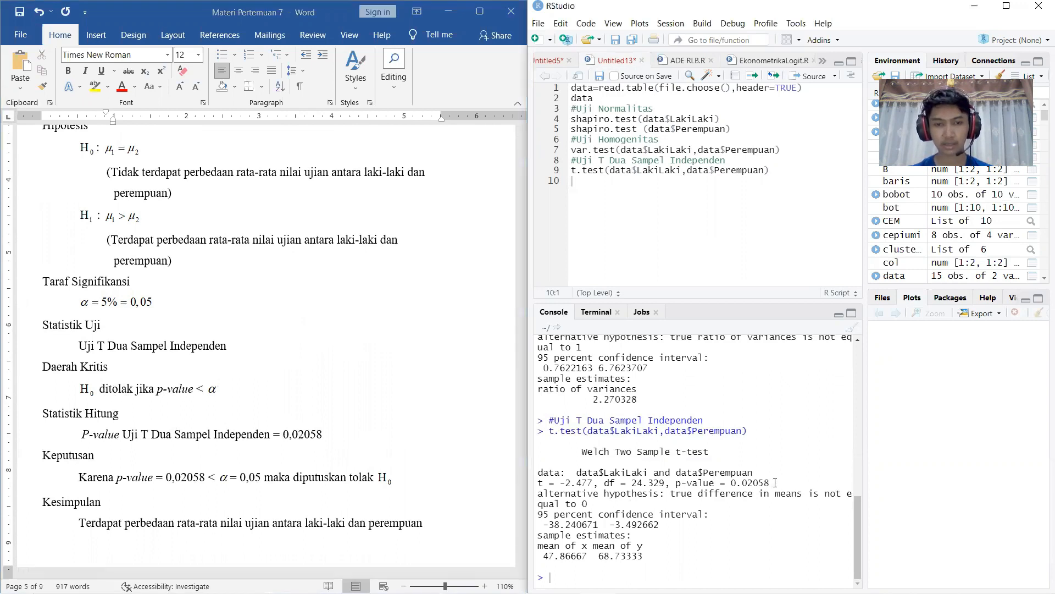
left_click_drag(769, 483, 759, 483)
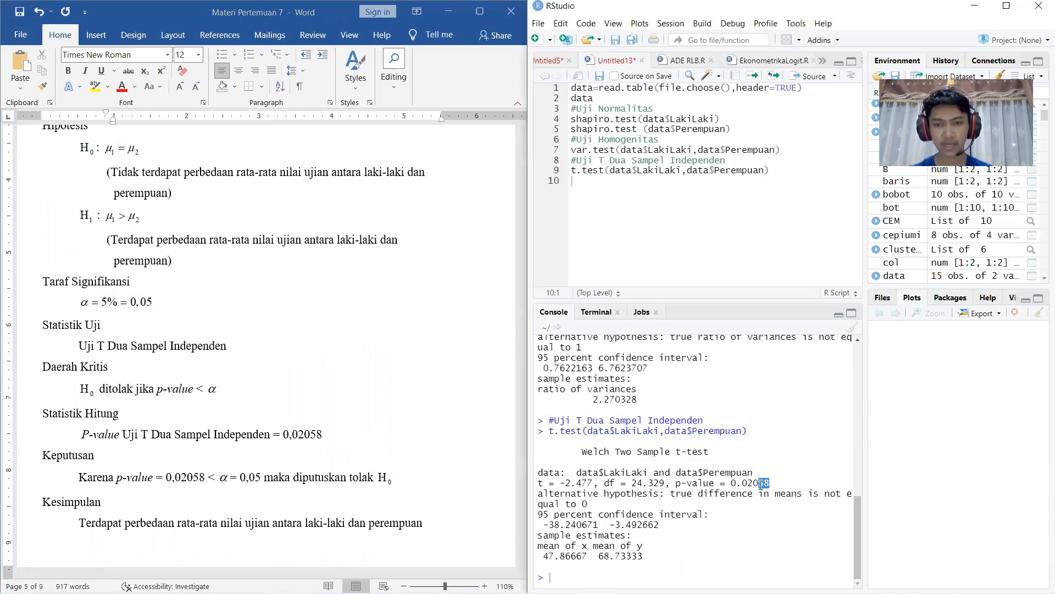
left_click(323, 438)
left_click(69, 455)
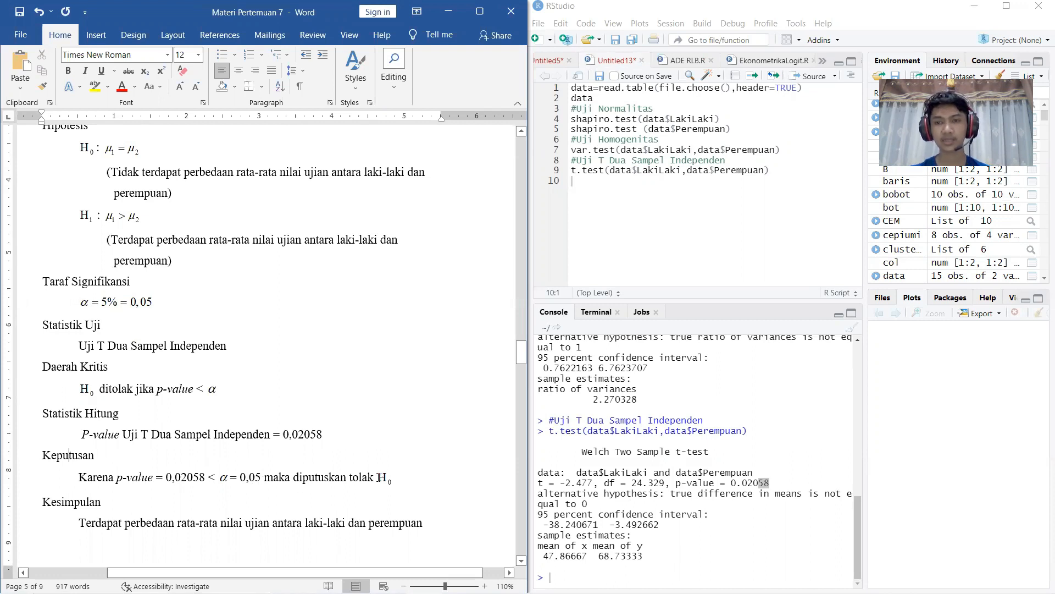
left_click_drag(176, 198, 82, 147)
left_click(151, 239)
left_click_drag(172, 260, 108, 240)
left_click(86, 502)
left_click_drag(101, 522, 402, 523)
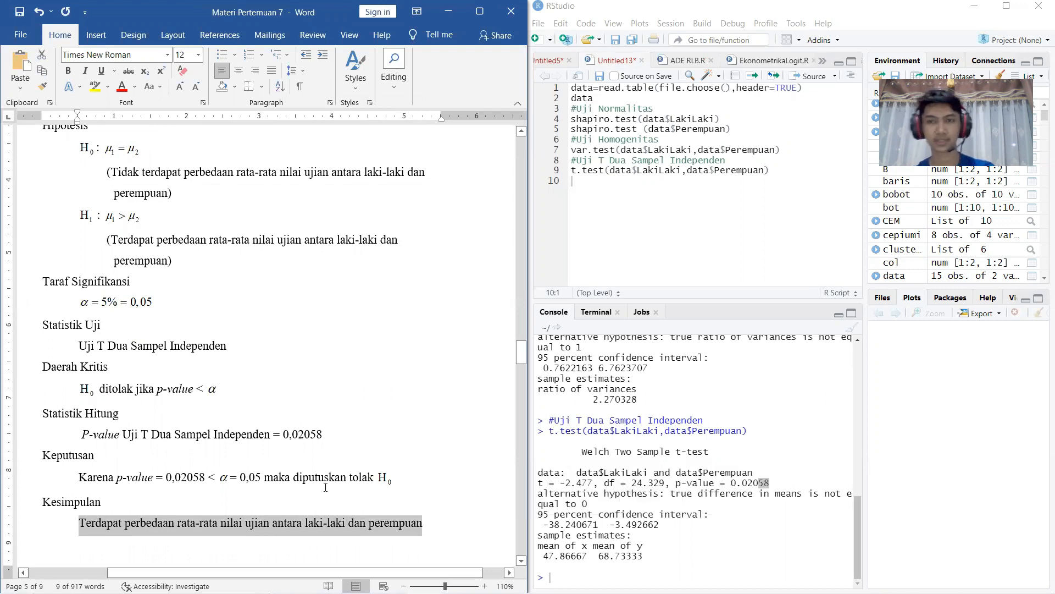
scroll(333, 440, "down", 5)
scroll(337, 422, "up", 8)
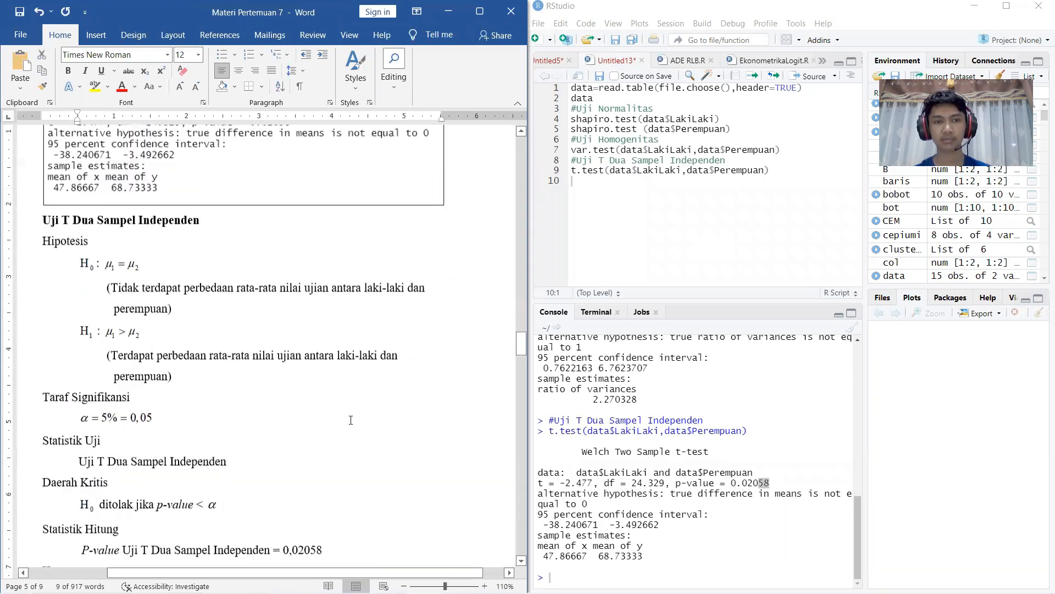
Step: Review the Shapiro-Wilk normality write-up for the male scores in the document, from hypotheses through decision and conclusion
scroll(350, 420, "up", 3)
left_click_drag(521, 337, 506, 214)
scroll(295, 306, "down", 1)
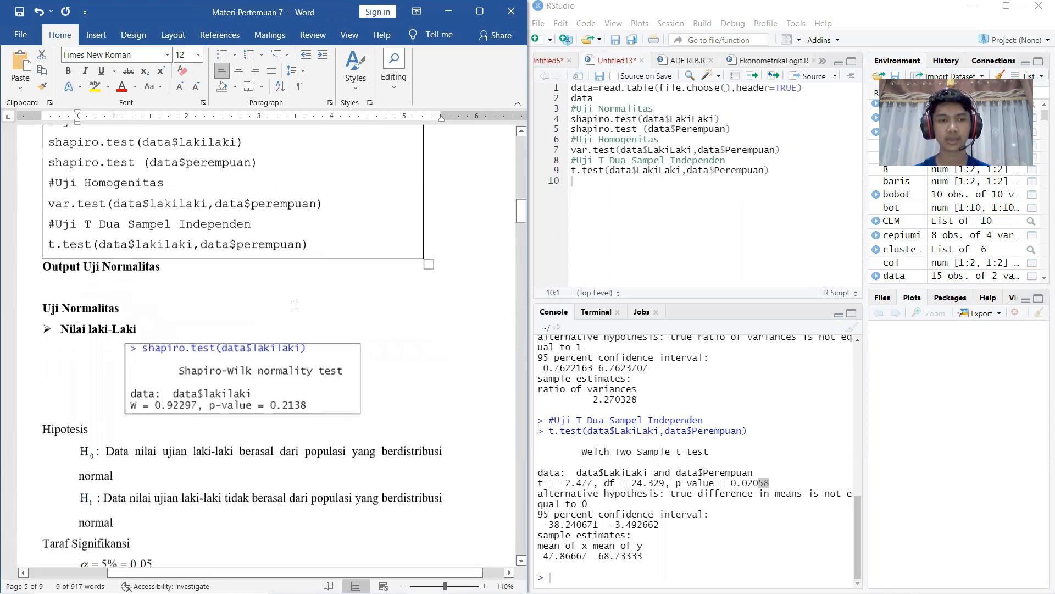
scroll(296, 307, "down", 3)
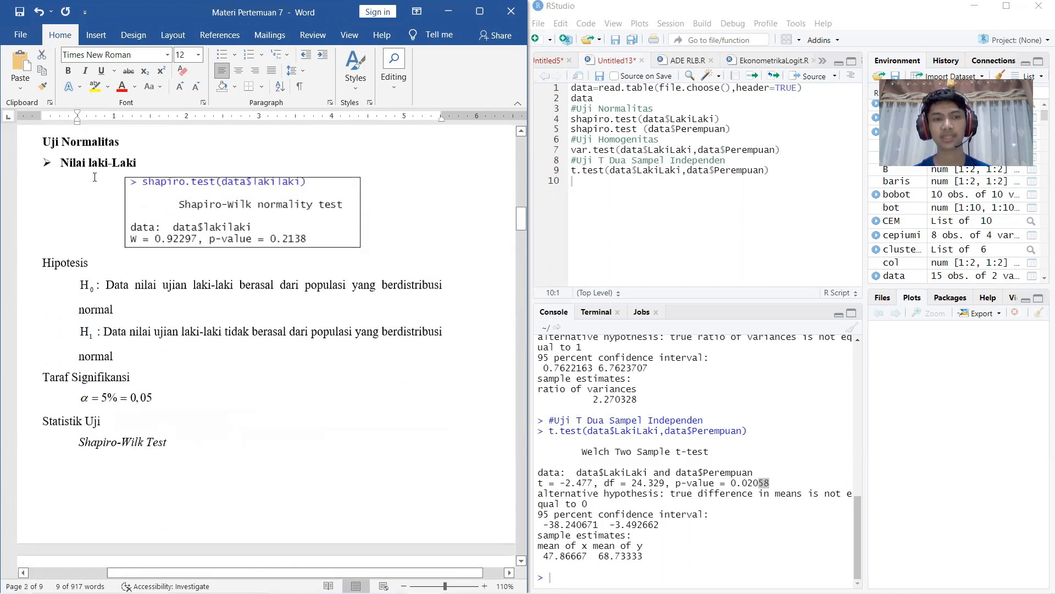
scroll(327, 252, "down", 1)
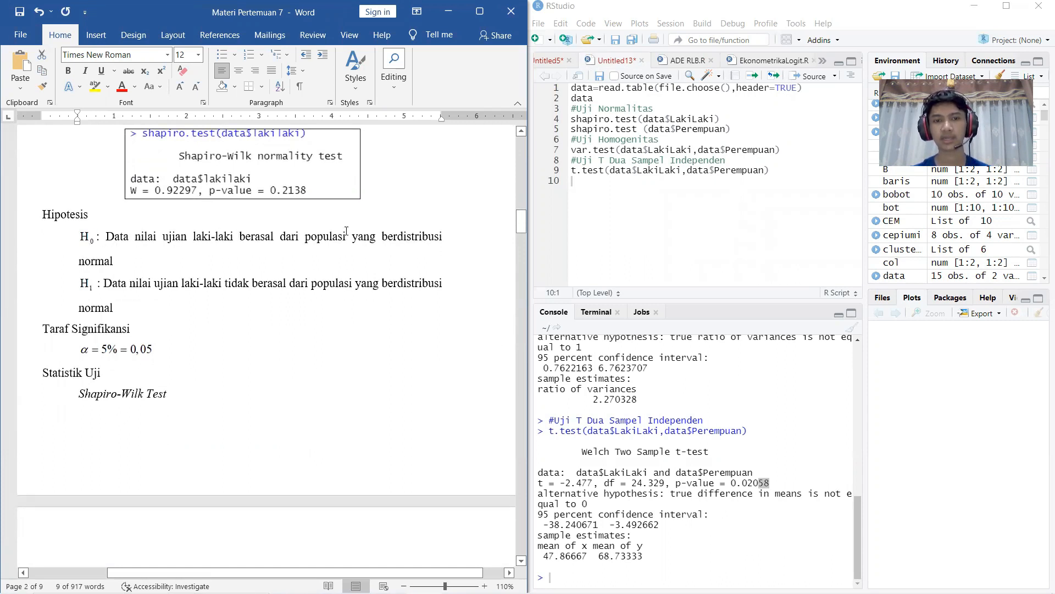
scroll(49, 293, "down", 1)
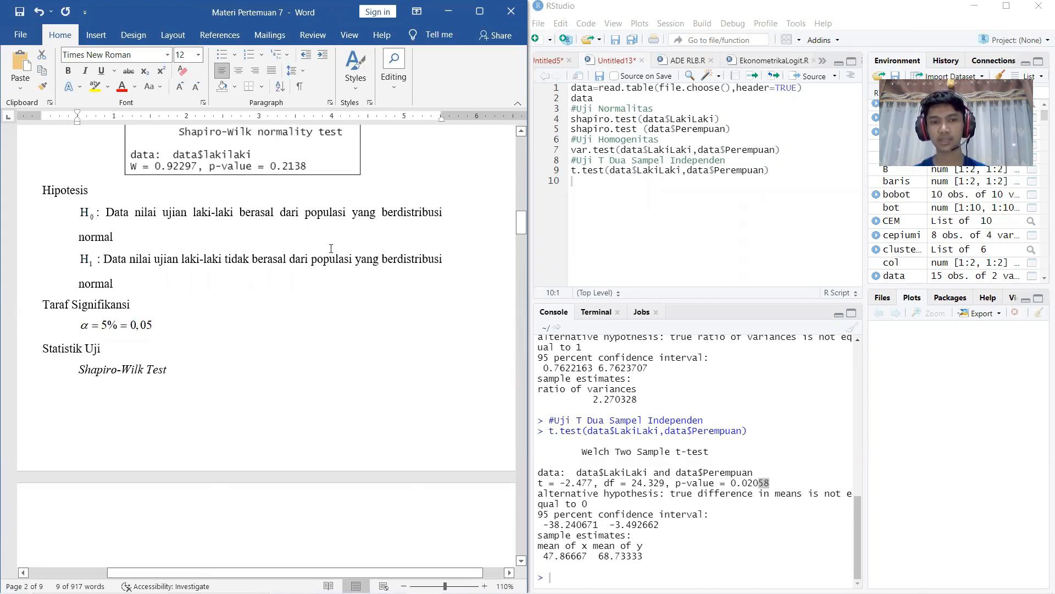
scroll(253, 279, "down", 12)
scroll(217, 328, "down", 3)
scroll(300, 330, "down", 3)
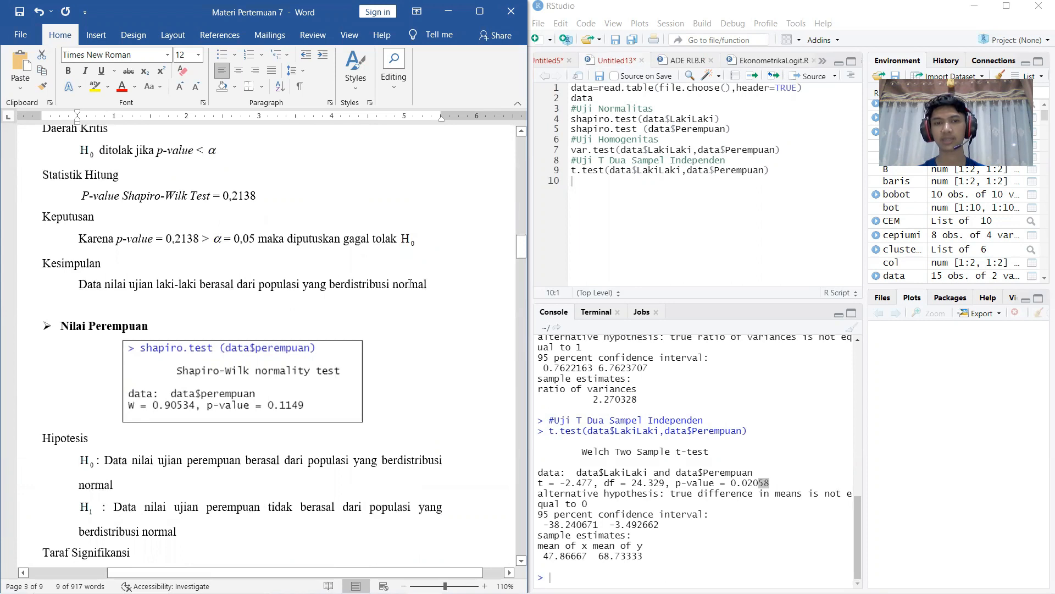
Step: Review the document's female-score normality and Uji Homogenitas write-ups, continuing to the Uji T Dua Sampel Independen section
scroll(410, 284, "down", 5)
scroll(175, 243, "down", 15)
scroll(156, 360, "down", 12)
scroll(268, 354, "down", 15)
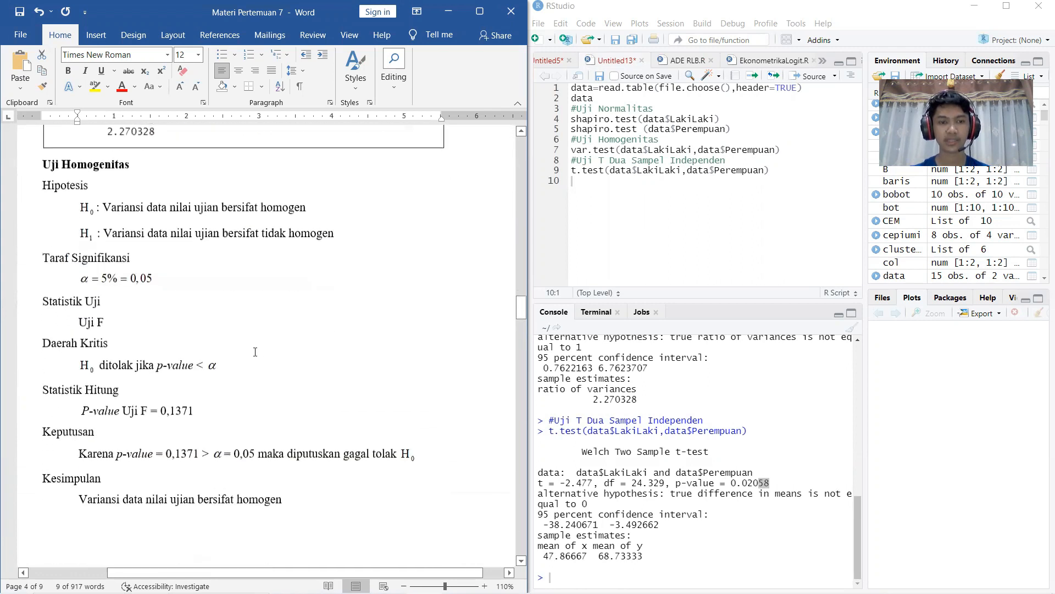
scroll(255, 352, "down", 8)
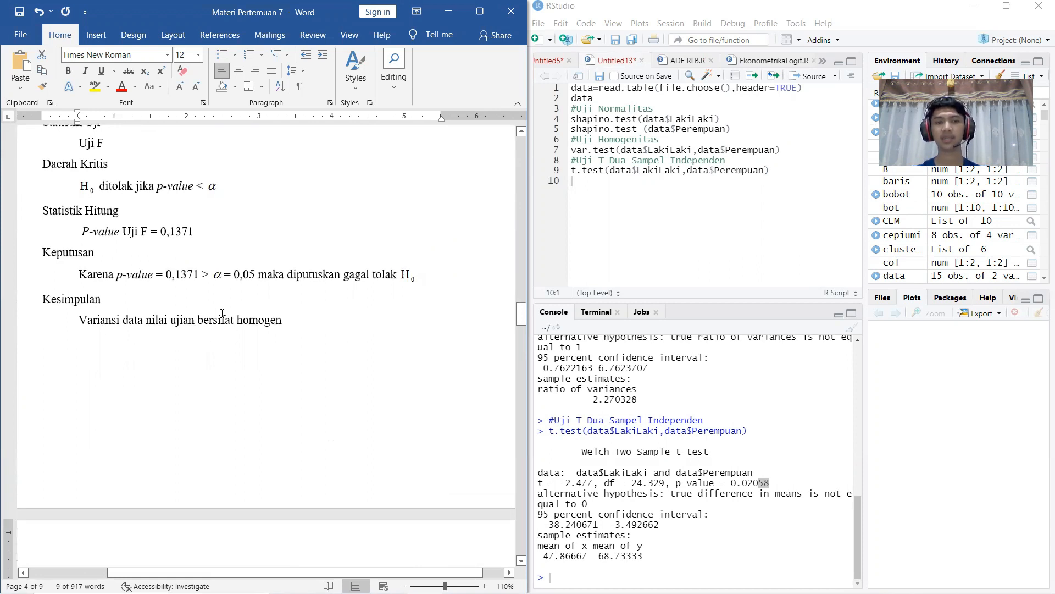
scroll(294, 330, "down", 20)
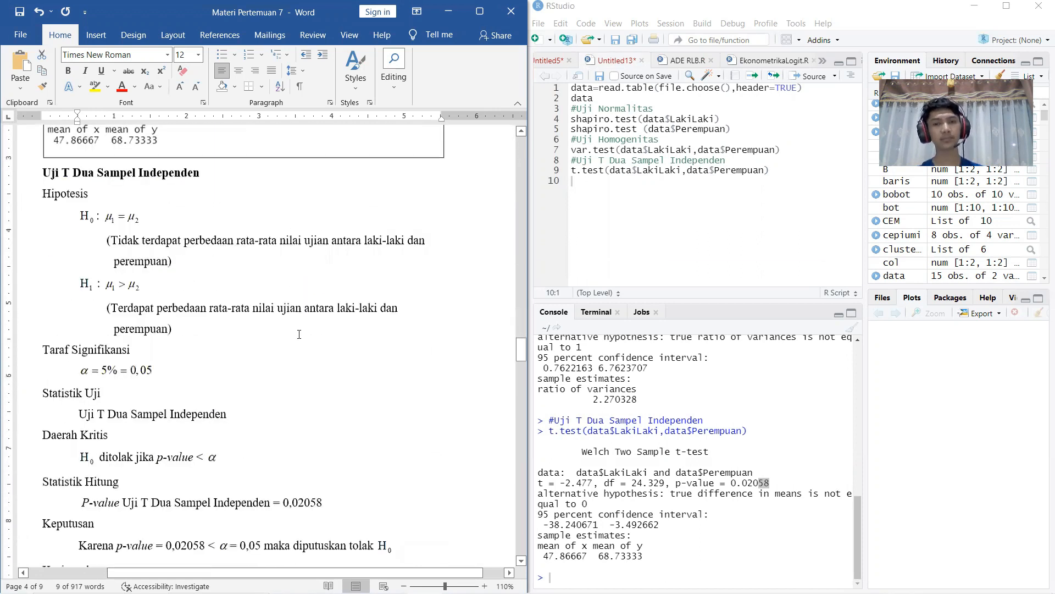
Step: Read the Uji T Dua Sampel Berpasangan explanation, the workers' pulse-rate problem, and its Sebelum and Sesudah data table
scroll(299, 334, "down", 20)
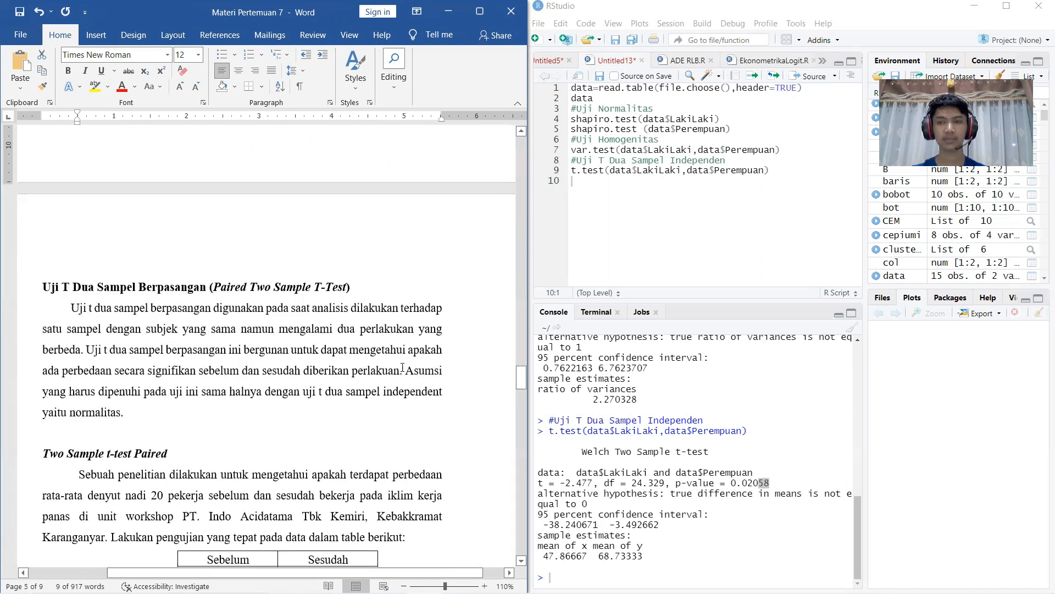
mouse_move(522, 387)
left_mouse_down()
mouse_move(518, 321)
mouse_move(522, 391)
left_mouse_up()
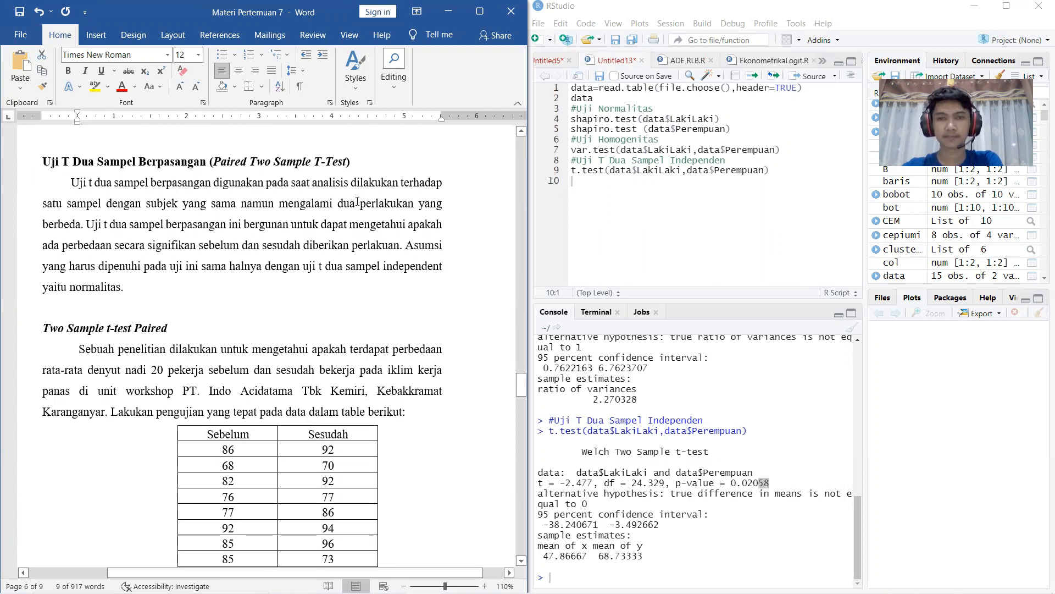
scroll(152, 173, "down", 1)
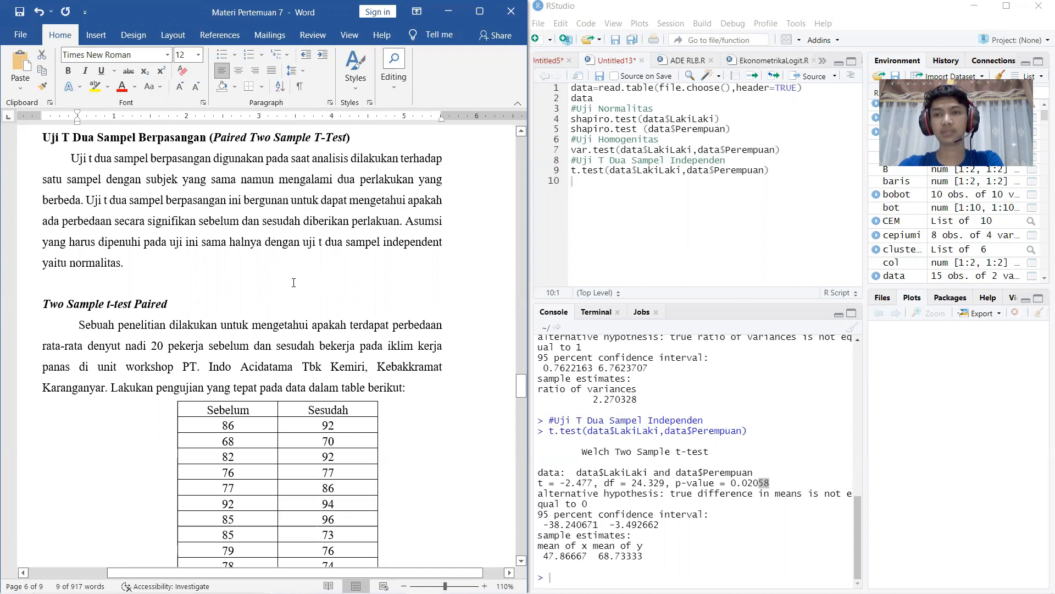
scroll(293, 283, "down", 2)
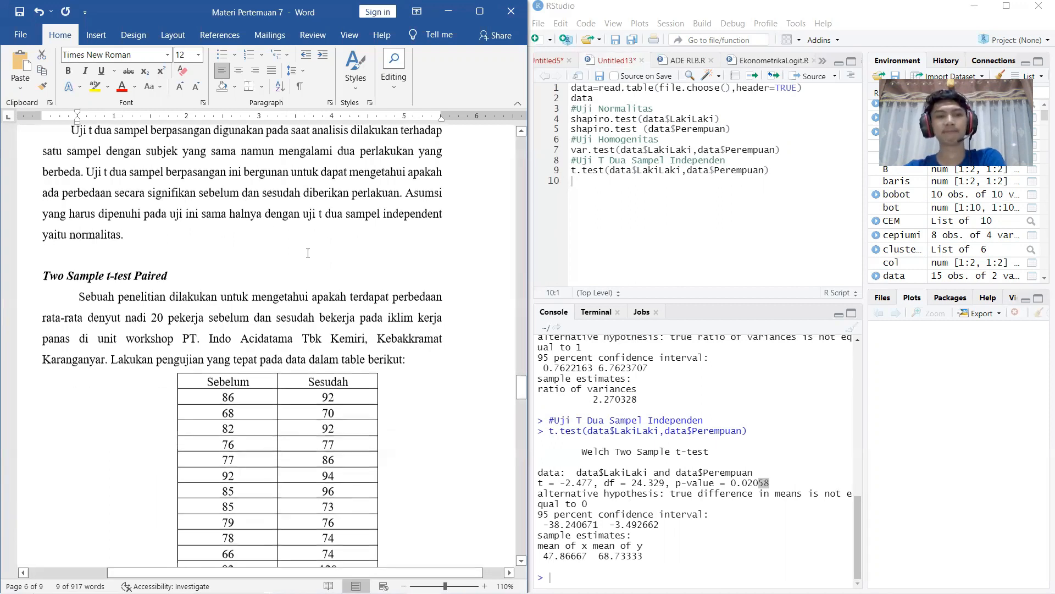
scroll(49, 212, "down", 1)
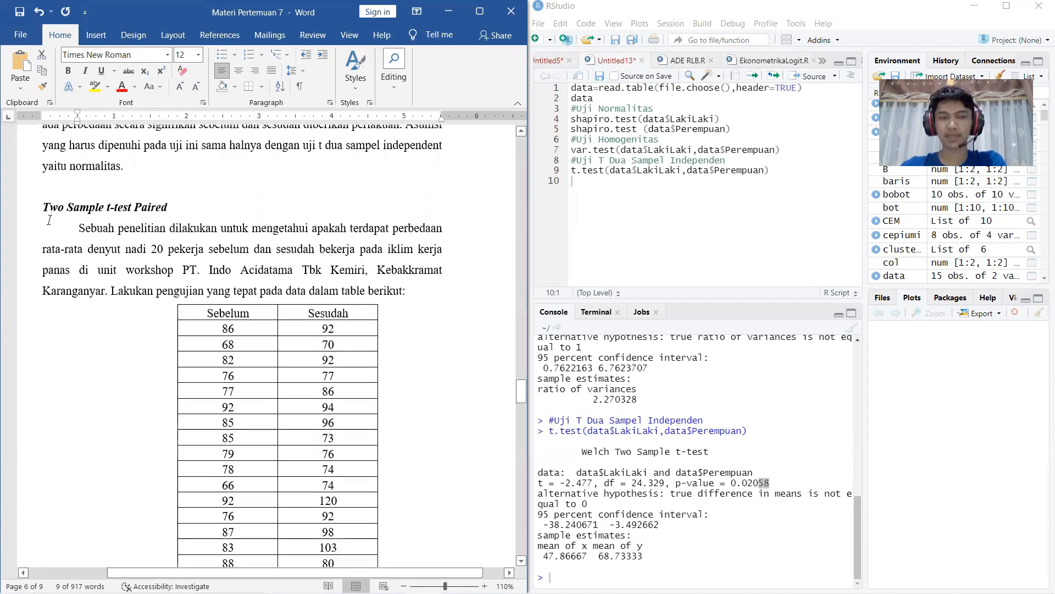
scroll(48, 213, "down", 1)
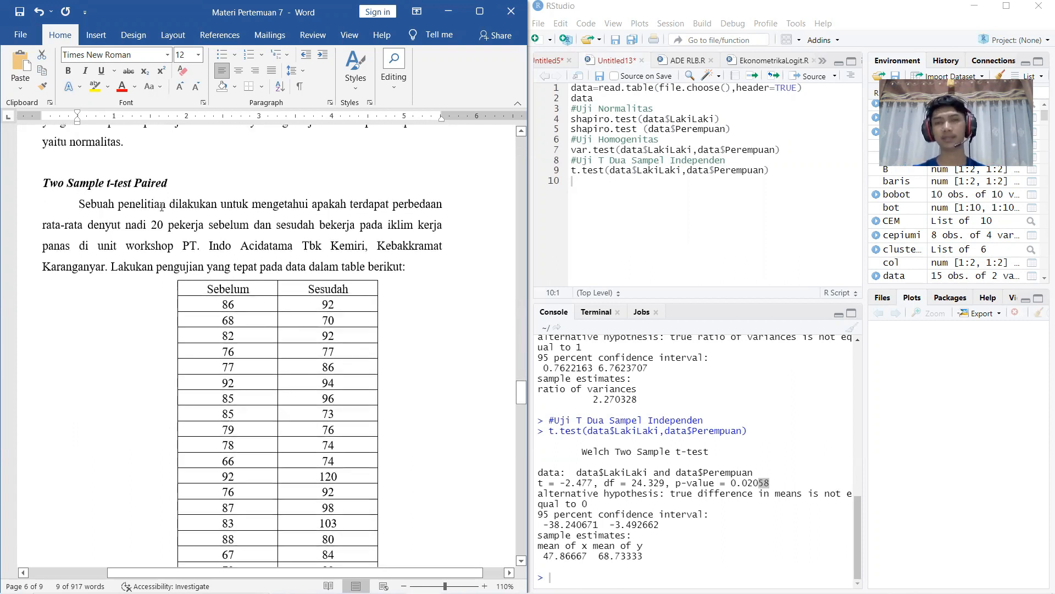
scroll(158, 195, "down", 1)
scroll(159, 195, "down", 1)
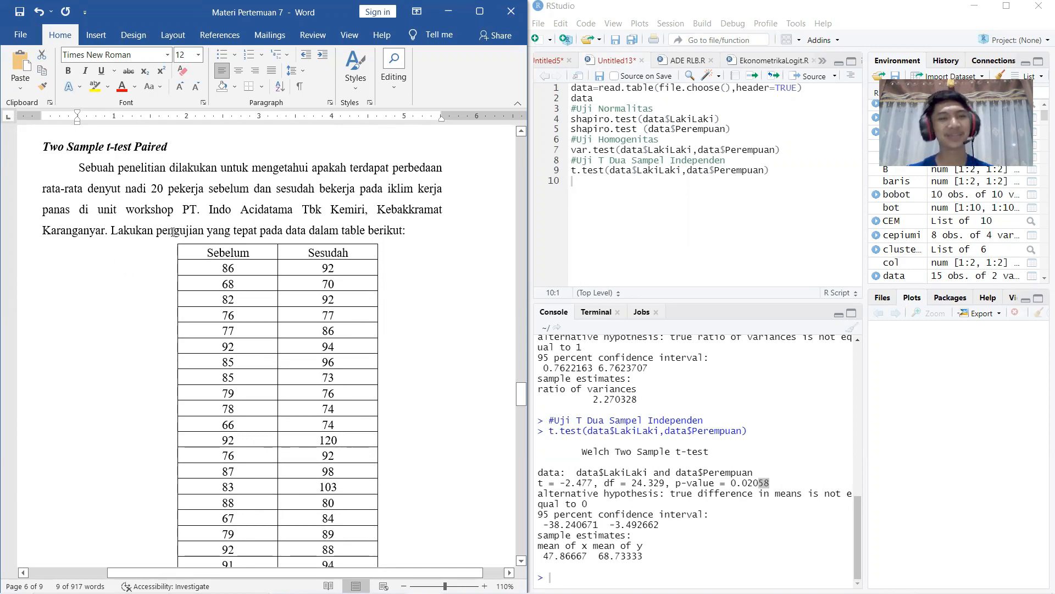
scroll(302, 242, "down", 1)
scroll(319, 258, "down", 5)
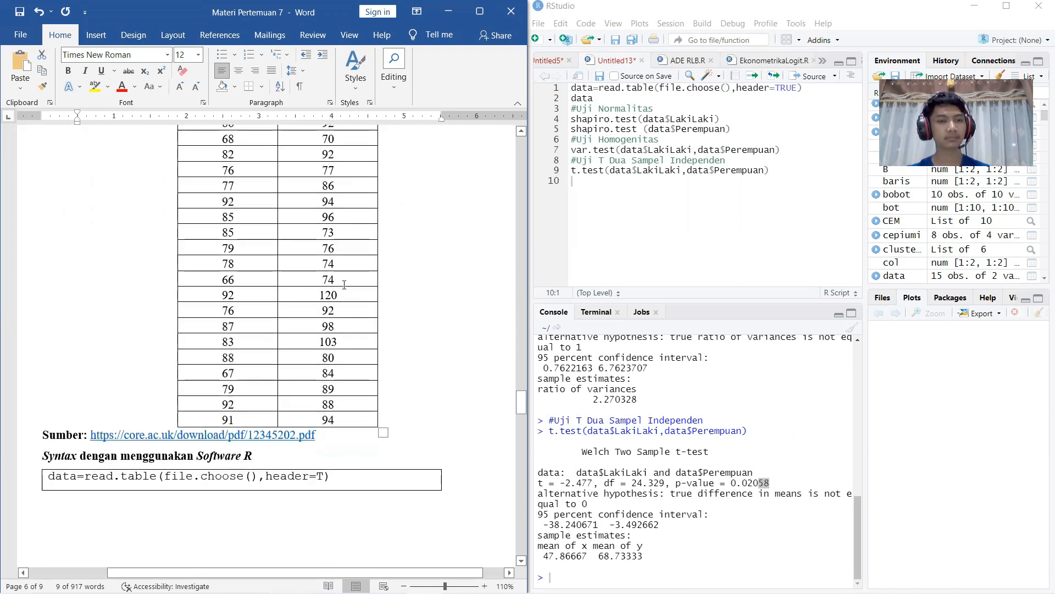
scroll(344, 284, "up", 3)
left_click_drag(228, 480, 222, 173)
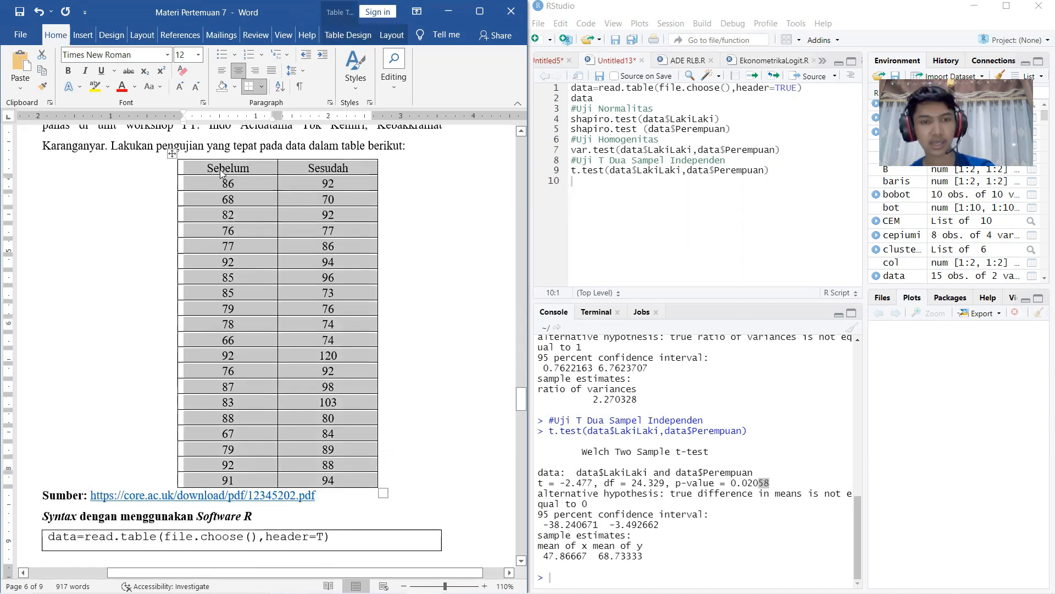
left_click(390, 580)
right_click(390, 578)
left_click(370, 507)
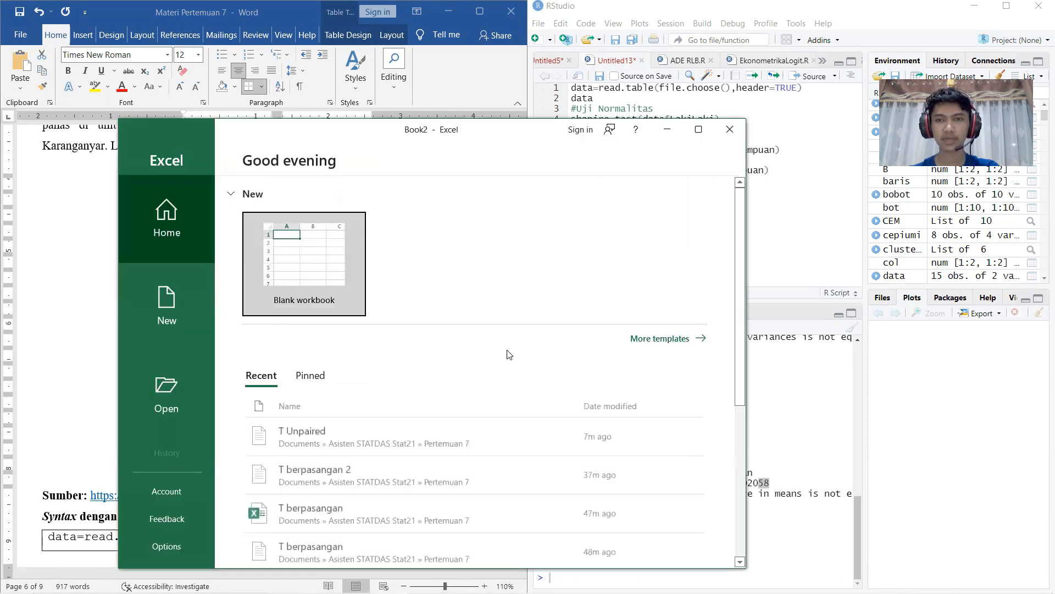
left_click(328, 279)
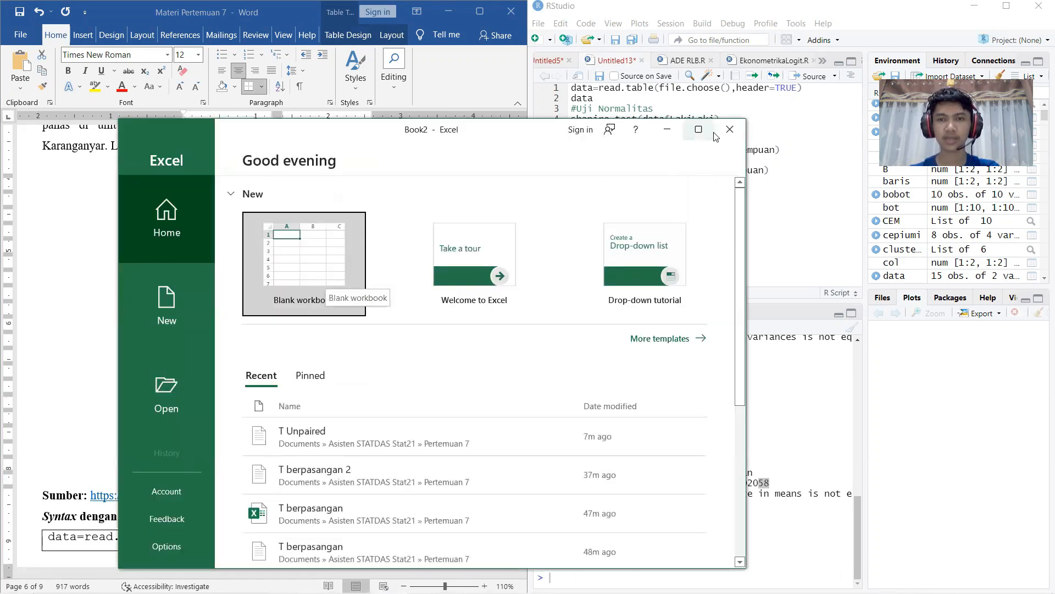
Step: Copy the paired t-test R syntax from the document and paste it into the RStudio script below the independent t-test code
scroll(409, 200, "down", 10)
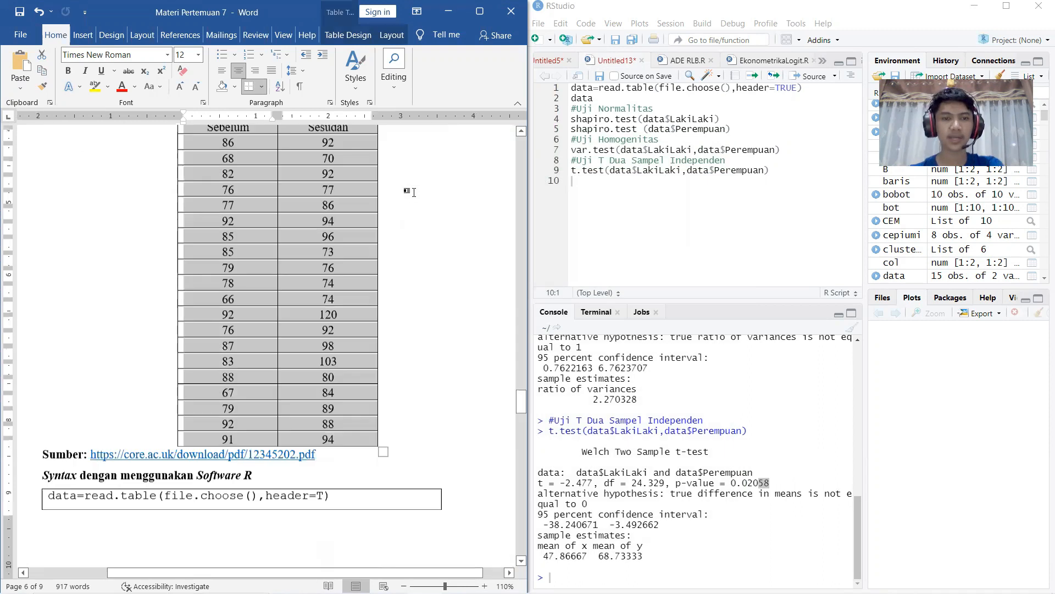
scroll(411, 212, "down", 2)
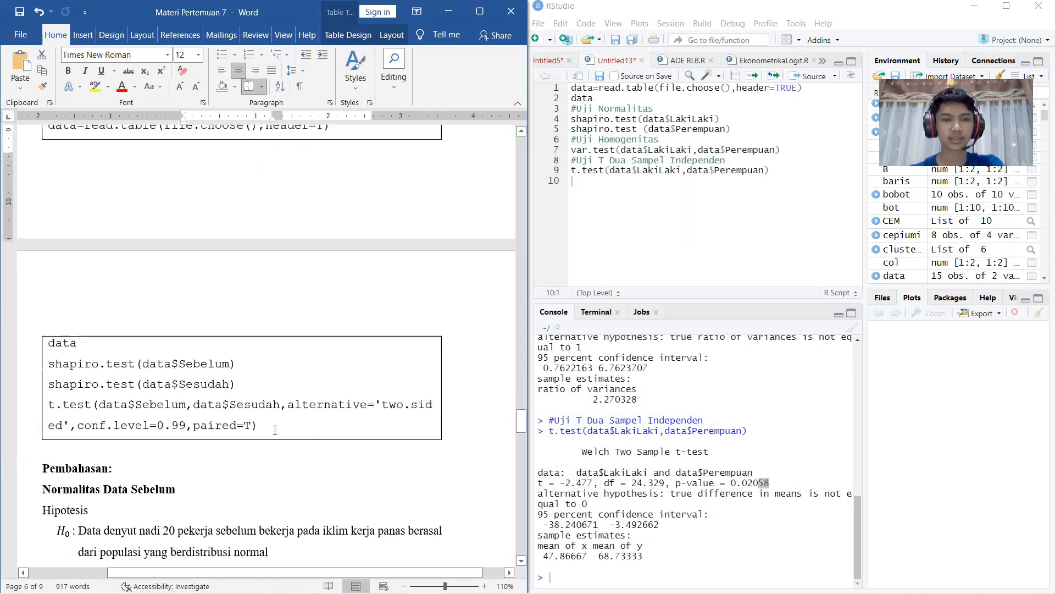
scroll(274, 431, "up", 1)
left_click_drag(273, 434, 55, 139)
key("ctrl+c")
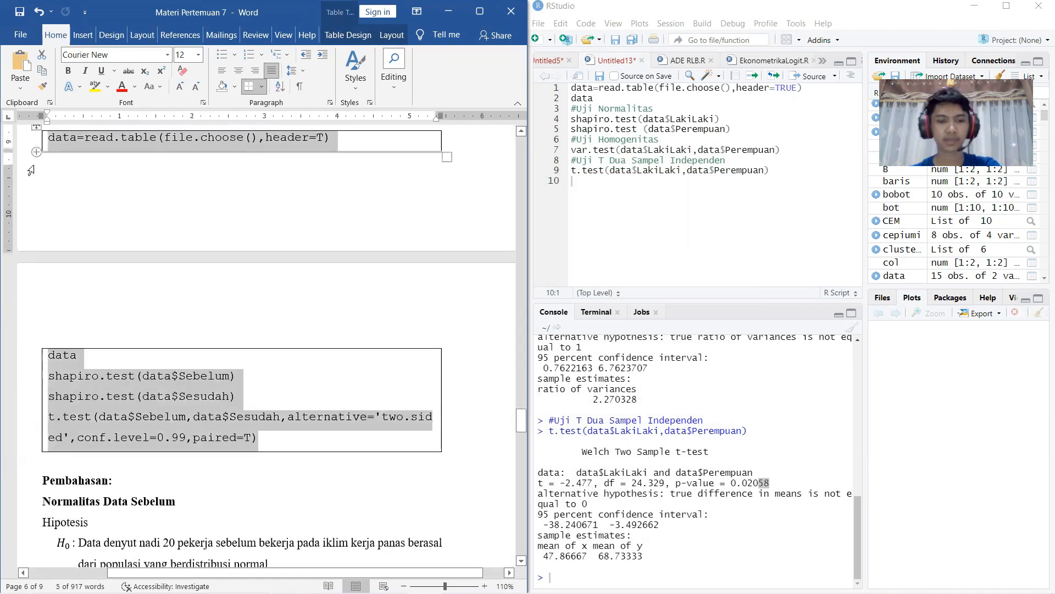
left_click(605, 205)
key("Return")
key("Return")
key("ctrl+v")
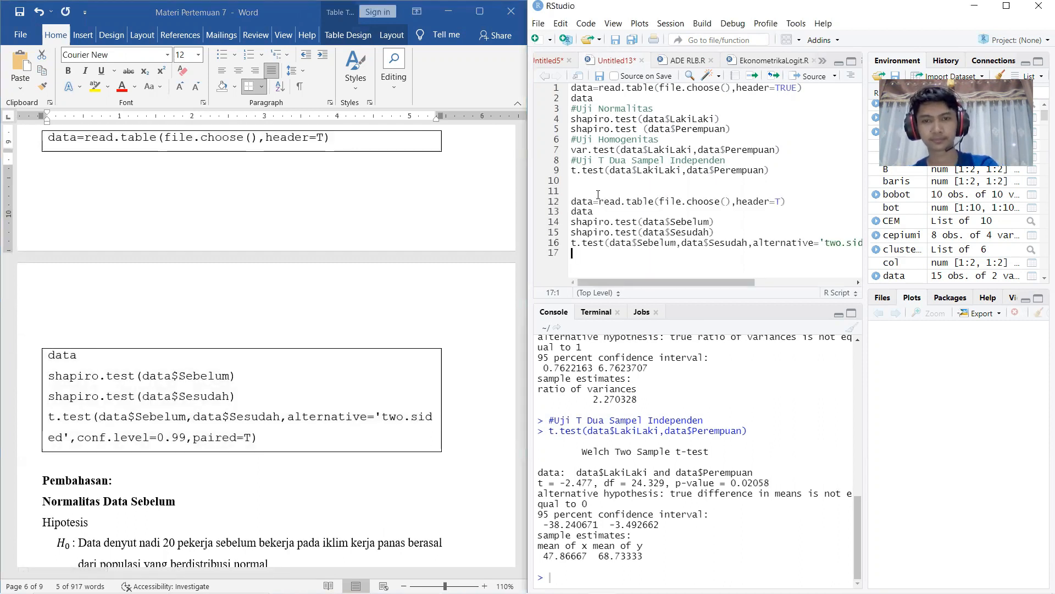
Step: Rename the variable in the pasted read.table line to data1
left_click(618, 215)
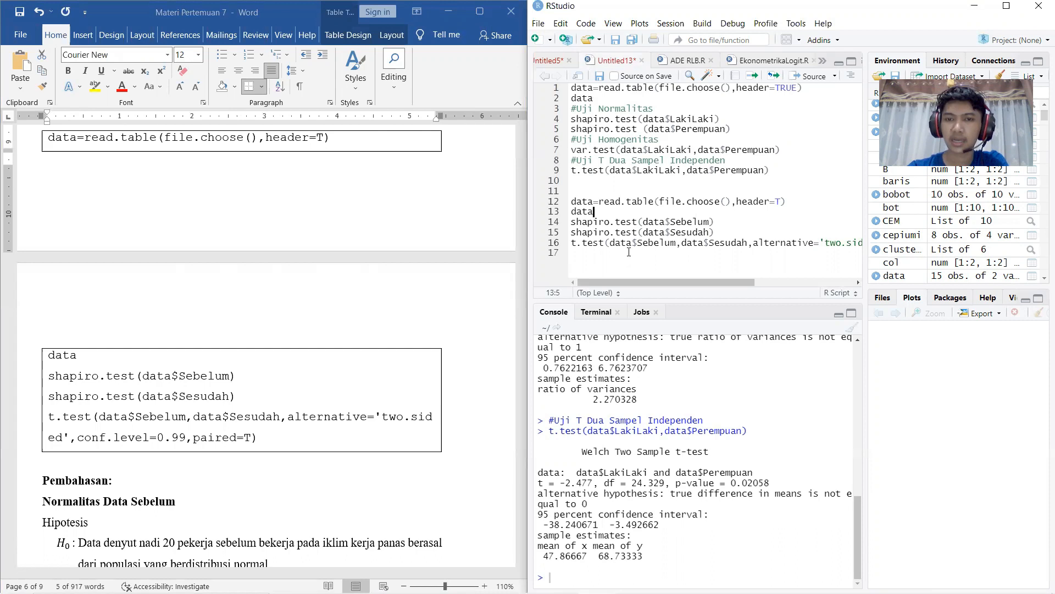
left_click(594, 203)
type("1")
left_click(787, 202)
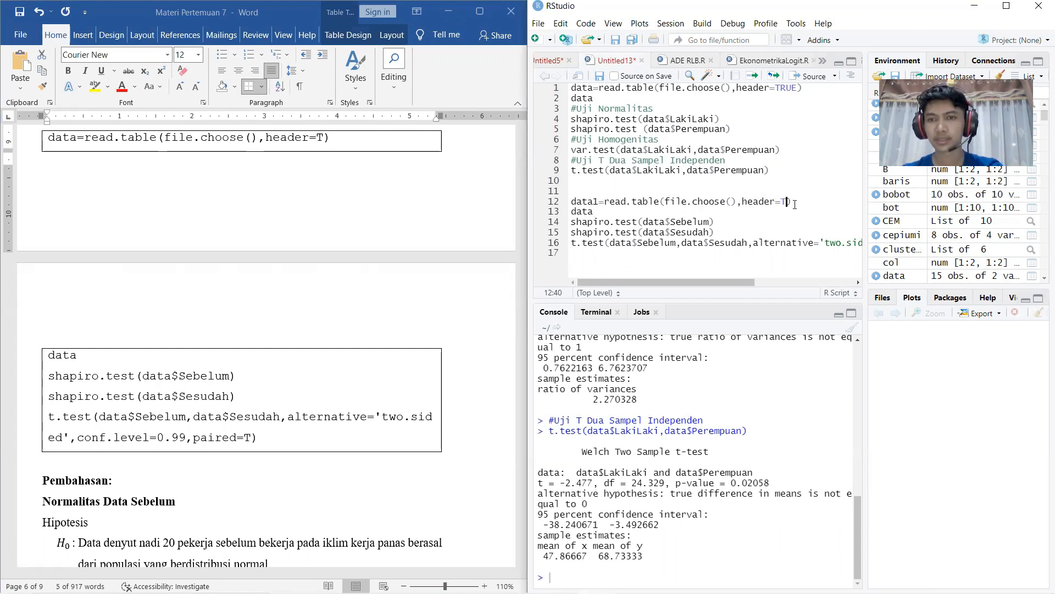
Step: Run the data1 read.table line and load the T berpasangan text file from Asisten STATDAS Stat21 > Pertemuan 7
left_click(753, 75)
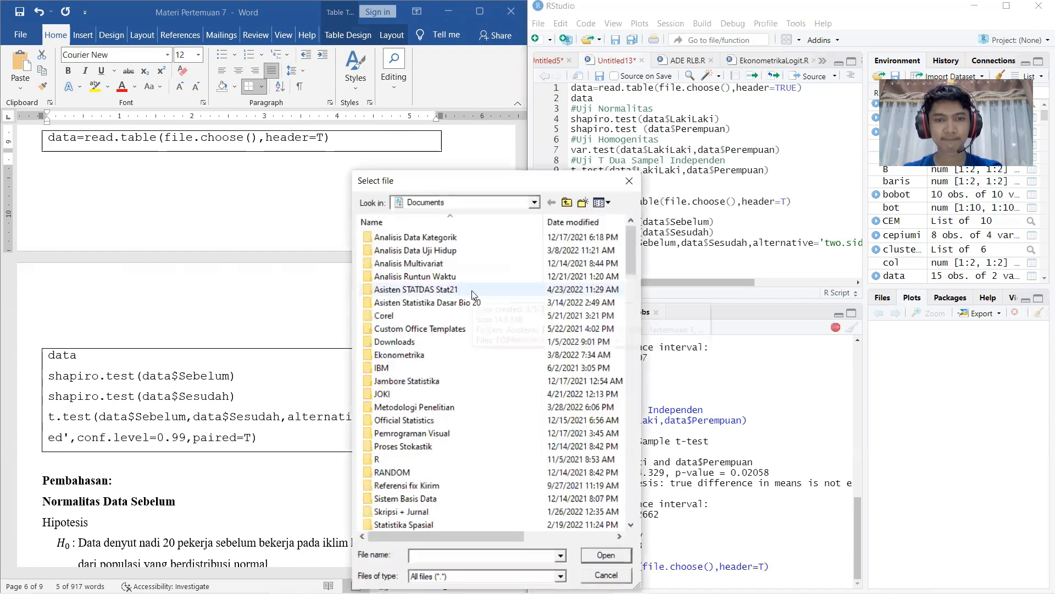
double_click(472, 290)
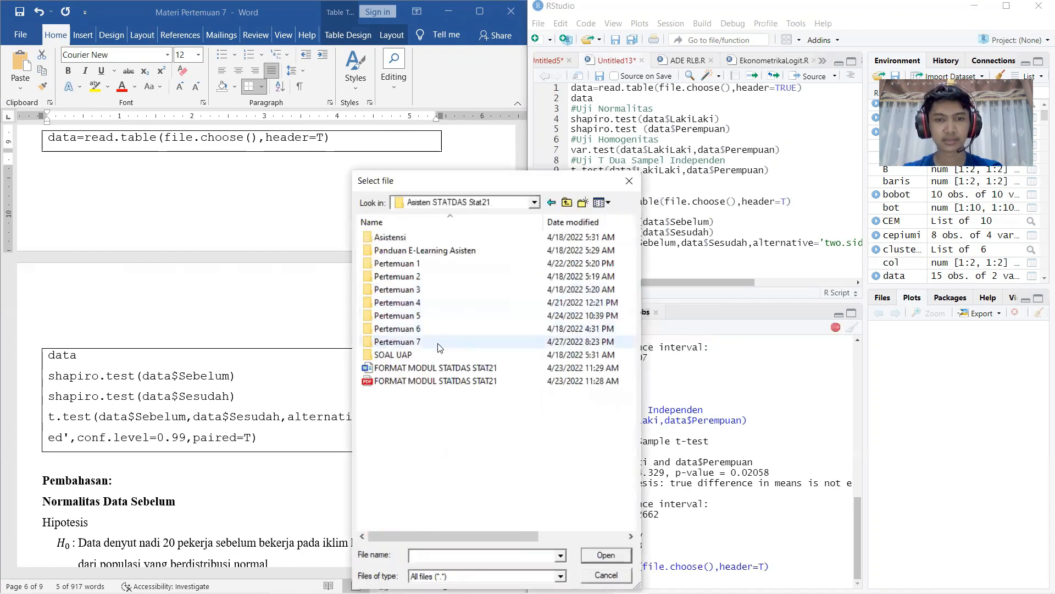
double_click(469, 341)
left_click(424, 278)
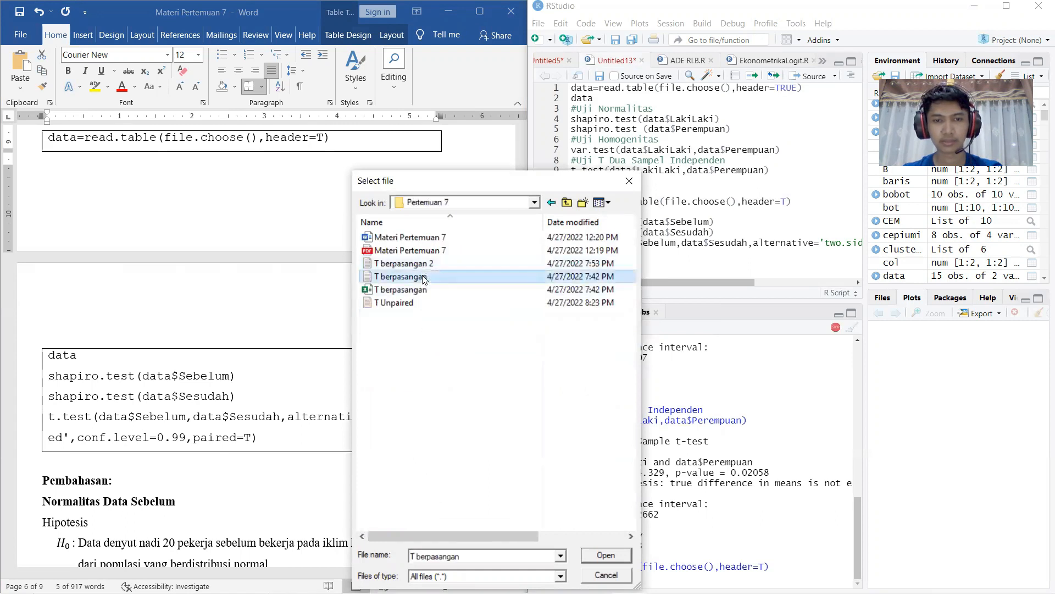
left_click(606, 555)
Step: Change the data line below the import to data1, run it, and check the Nilai and Denyut columns in the console
left_click(601, 209)
type("1")
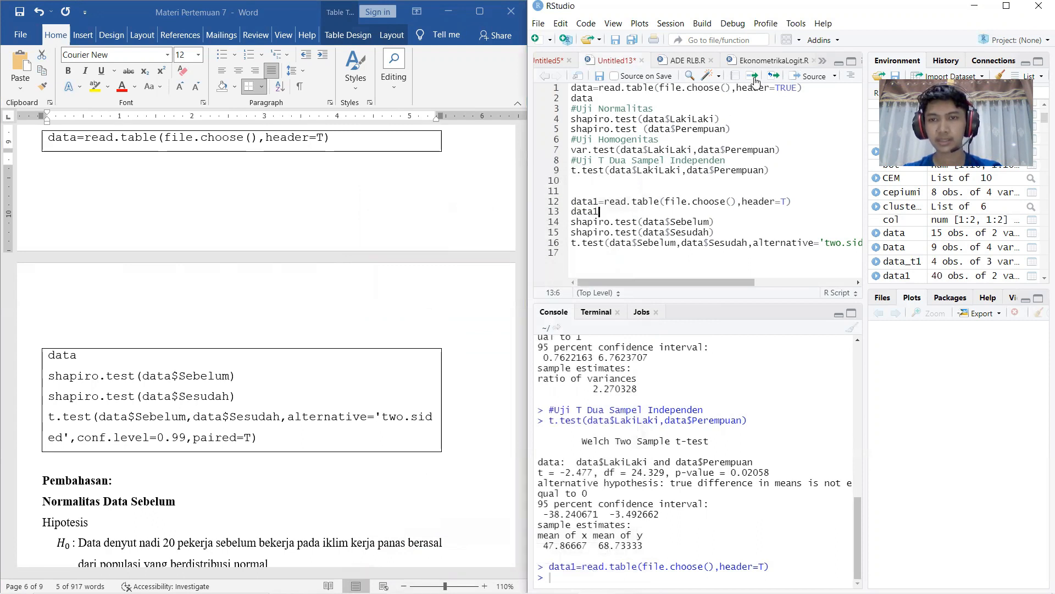
key("ctrl+Return")
scroll(595, 432, "up", 10)
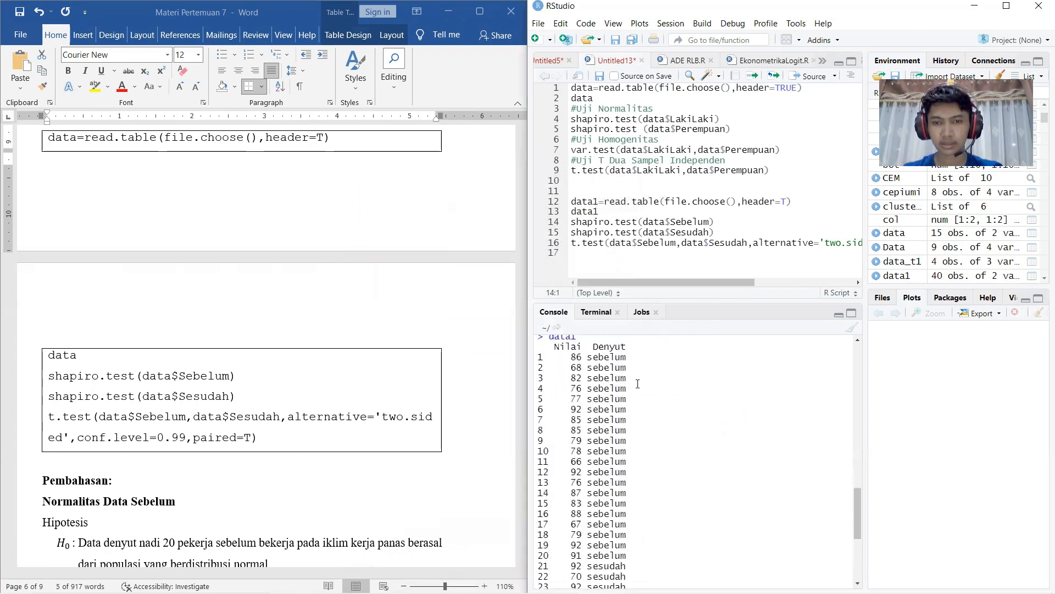
scroll(636, 382, "down", 2)
scroll(637, 381, "down", 5)
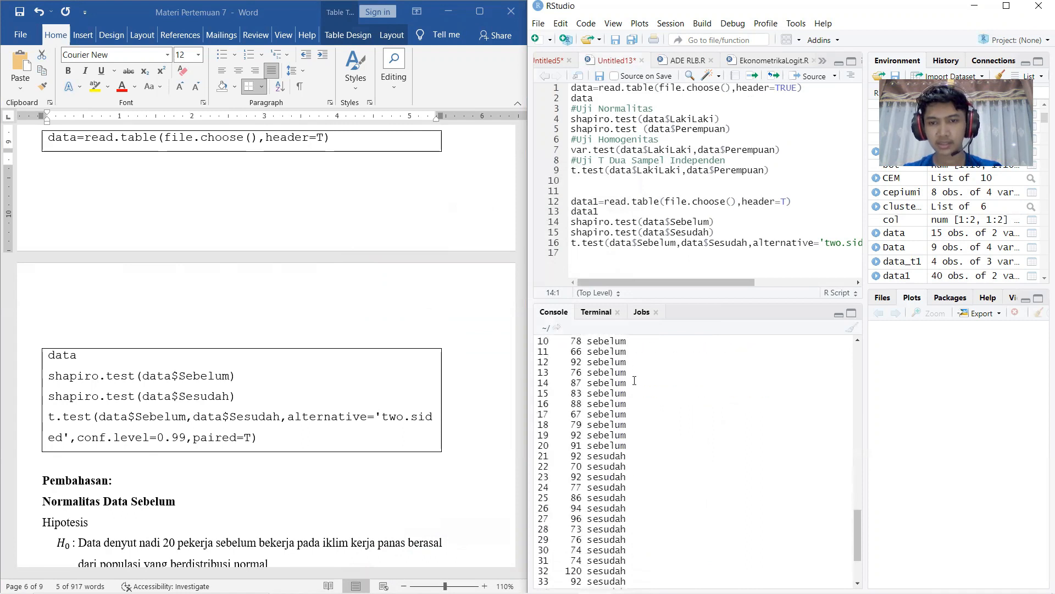
scroll(649, 495, "up", 5)
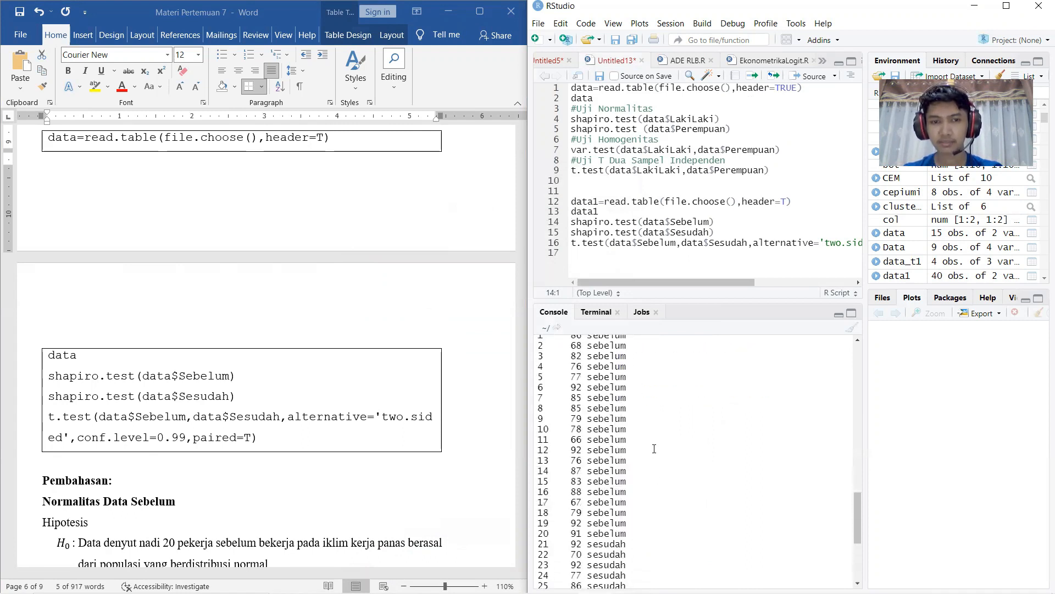
Step: Rerun the data1 read.table line with the T berpasangan 2 file from Asisten STATDAS Stat21 > Pertemuan 7, and print data1 in the console
left_click(266, 433)
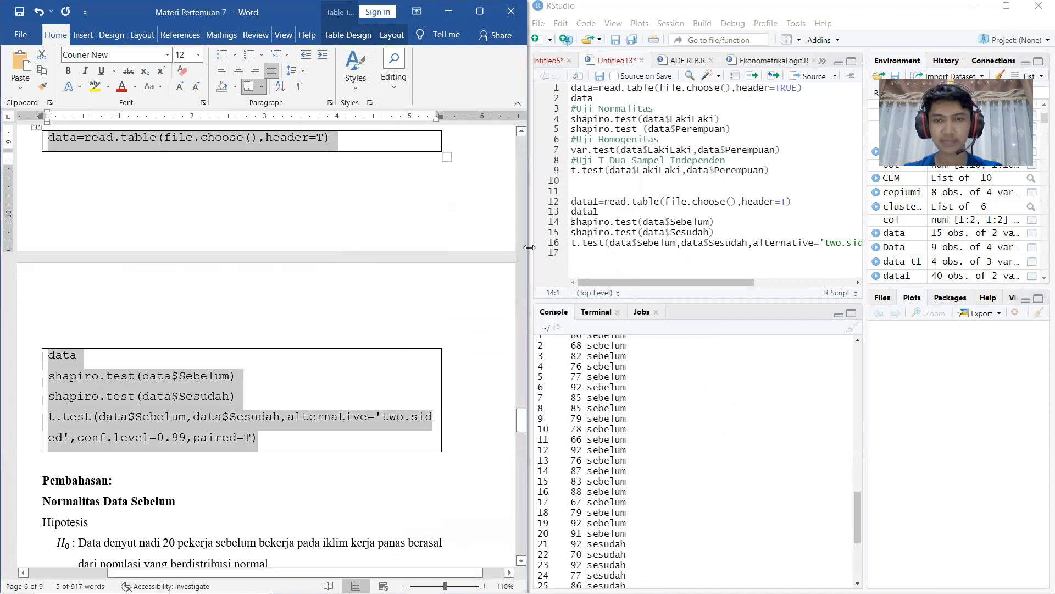
scroll(267, 330, "up", 1)
left_click(616, 242)
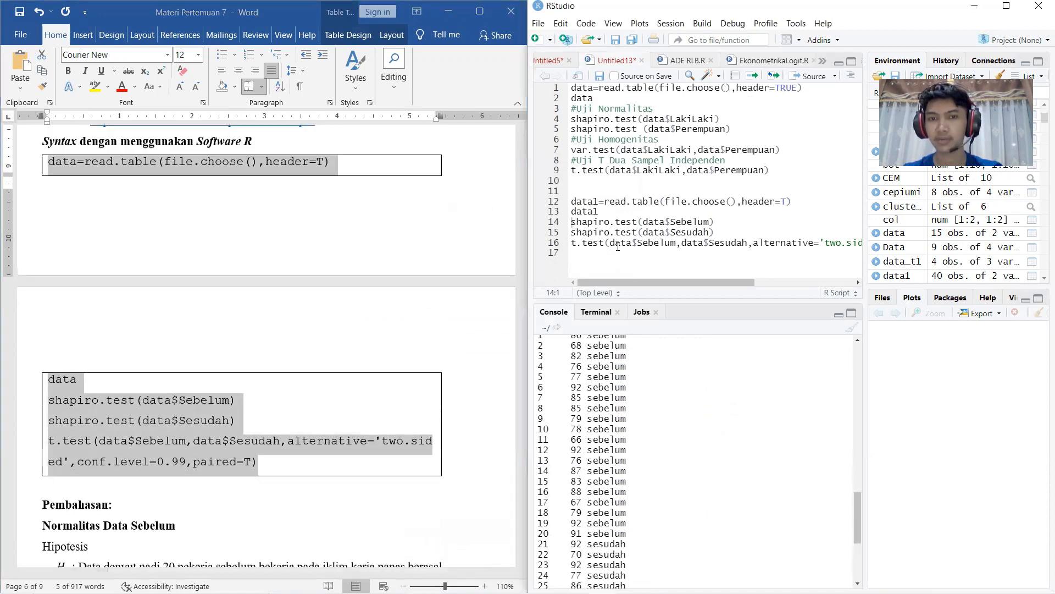
left_click(810, 201)
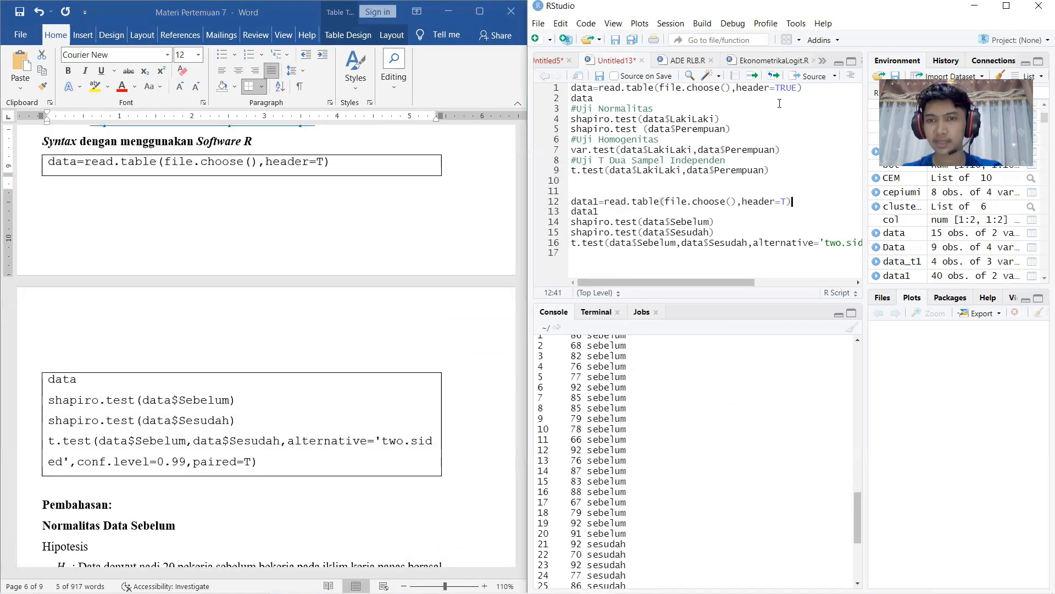
left_click(756, 77)
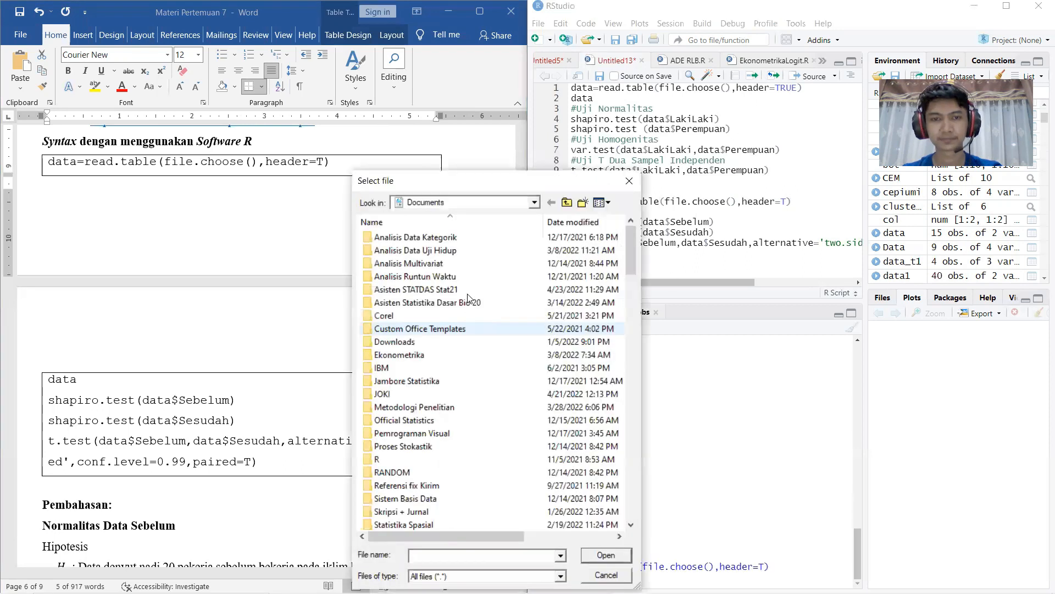
double_click(454, 293)
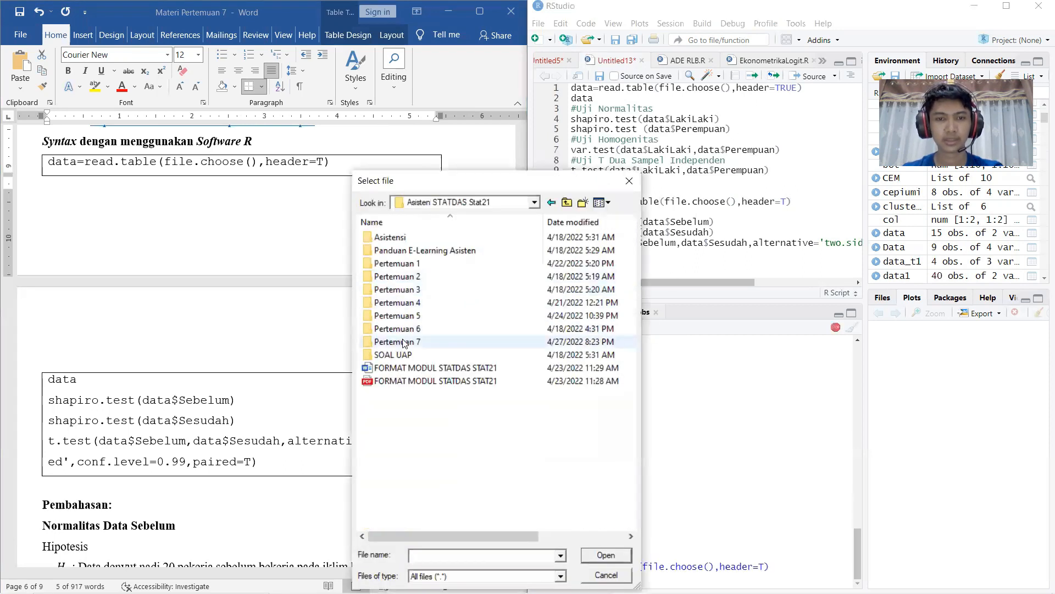
double_click(434, 342)
left_click(417, 265)
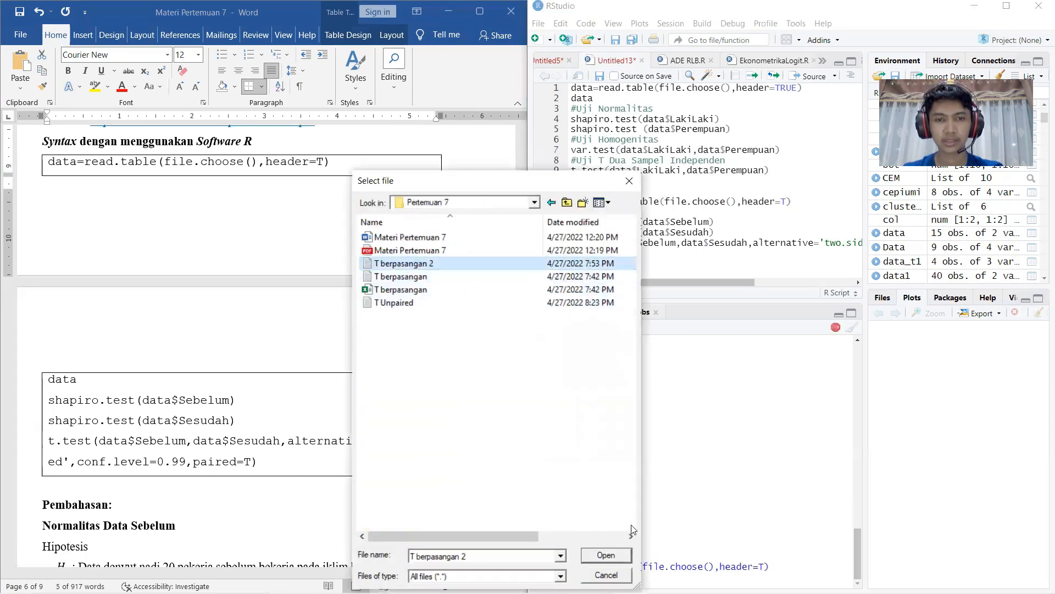
left_click(623, 554)
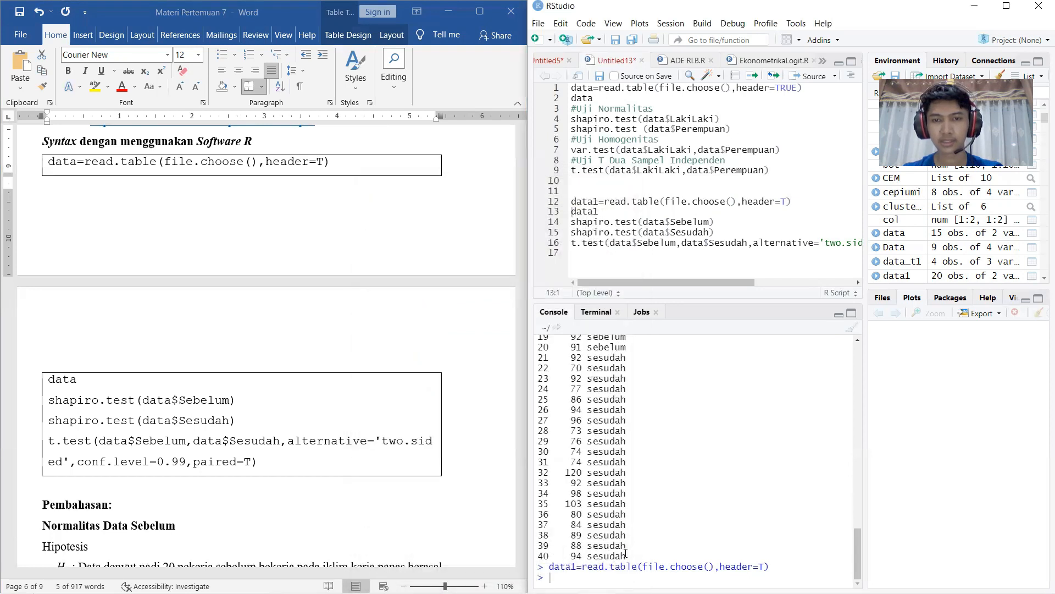
left_click(753, 76)
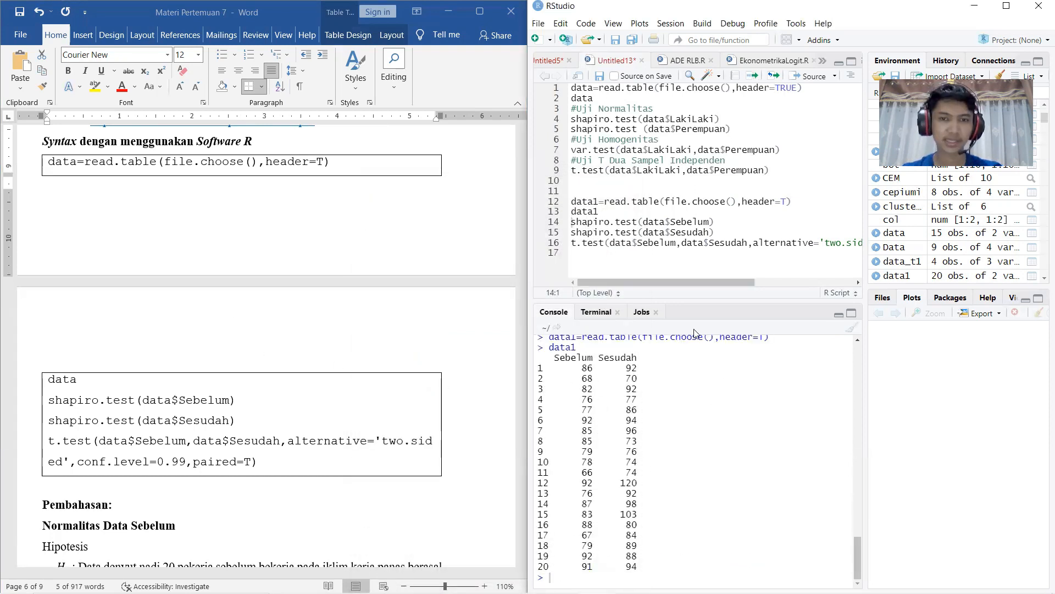
Step: Change the Sebelum shapiro.test line to use data1, run it, and compare the result with the document's Normalitas Data Sebelum section
left_click(716, 222)
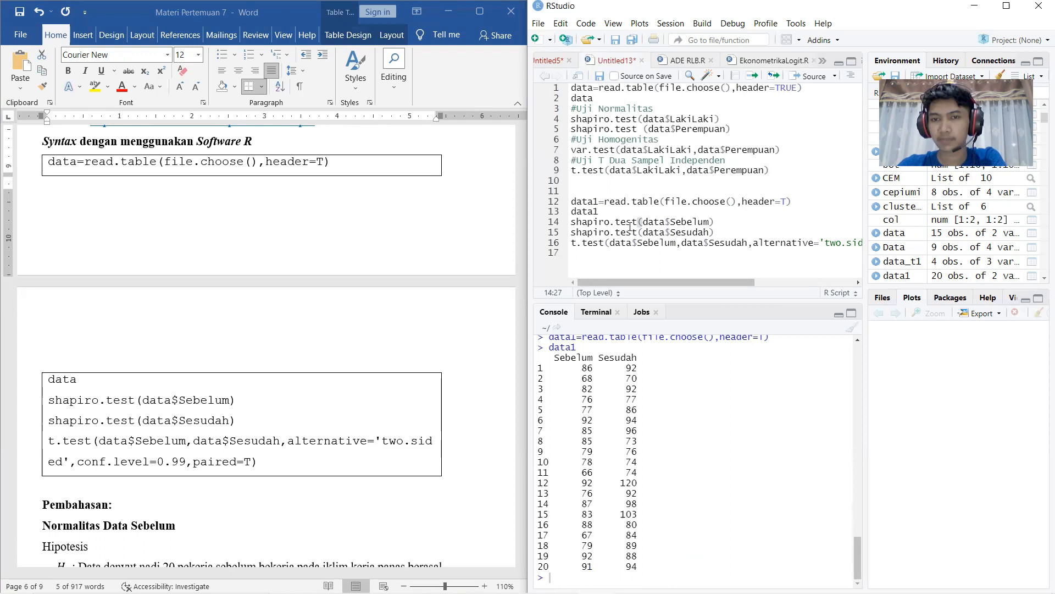
left_click(751, 77)
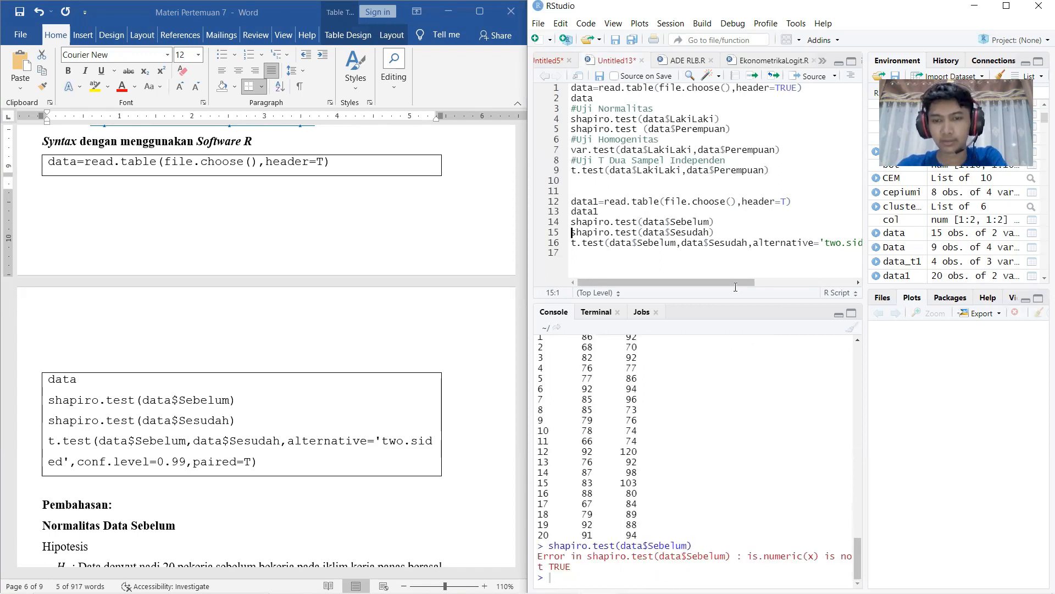
left_click(661, 223)
left_click(666, 223)
type("1")
key("End")
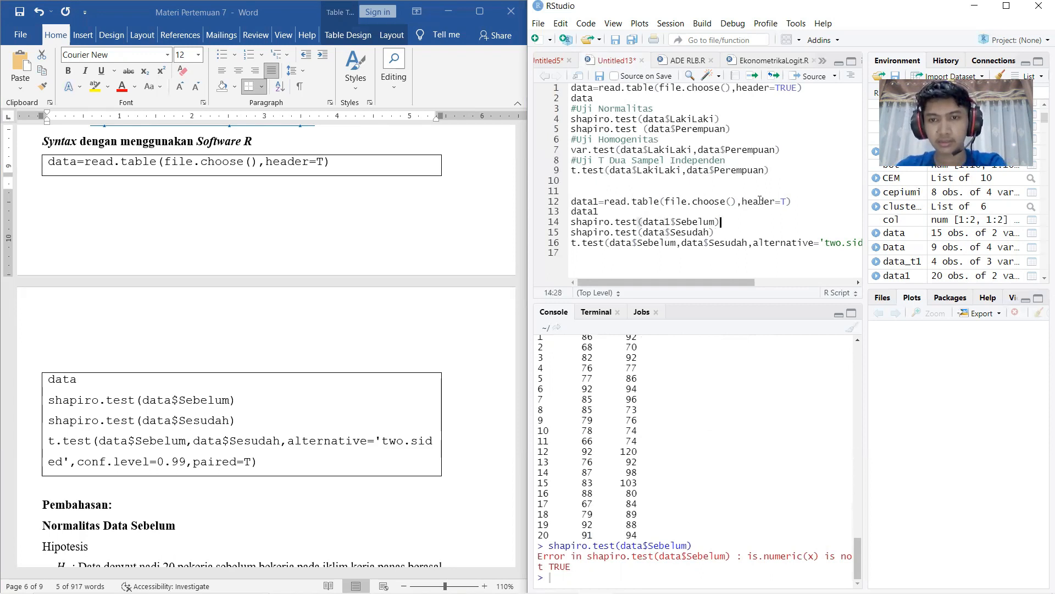
left_click(757, 77)
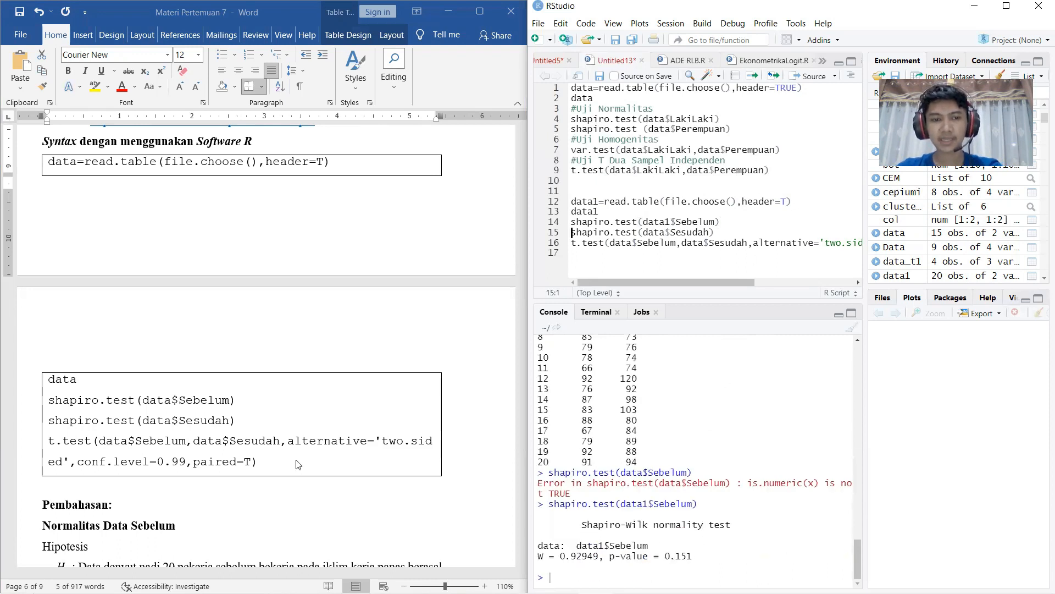
scroll(264, 426, "down", 1)
scroll(309, 378, "down", 7)
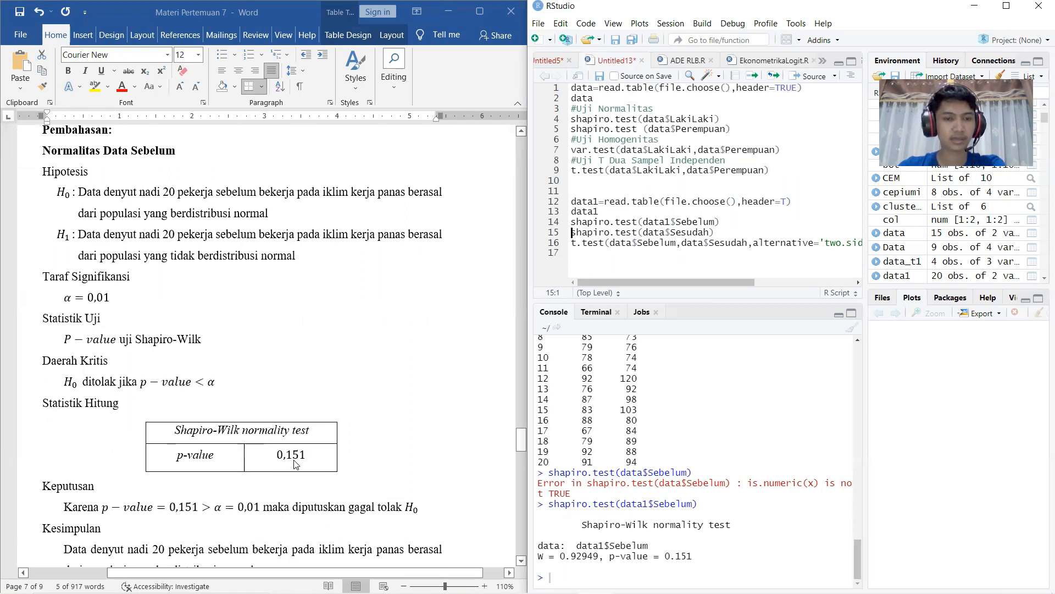
scroll(340, 428, "down", 1)
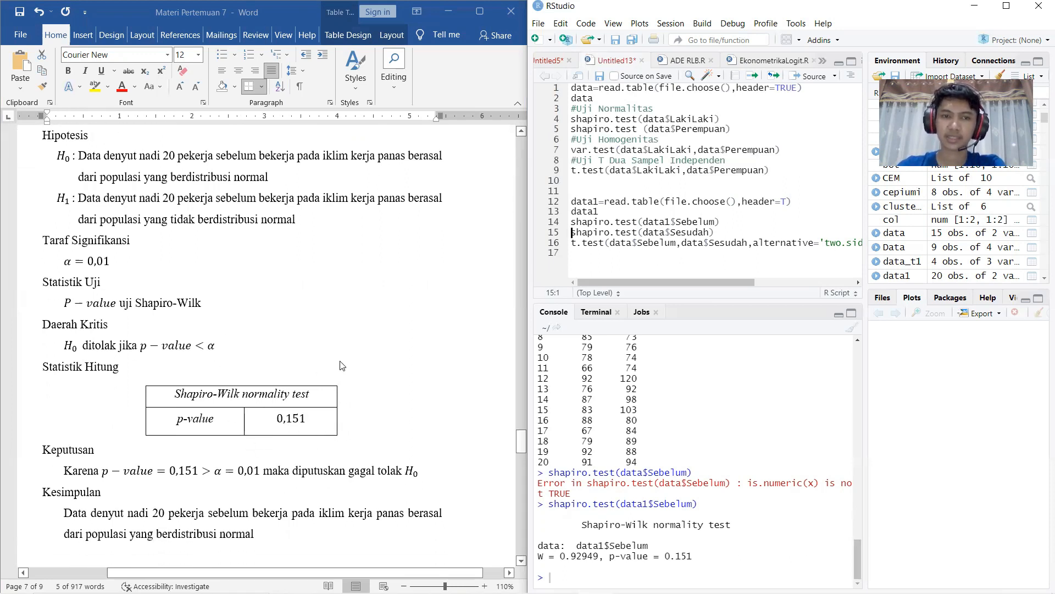
Step: Change the Sesudah shapiro.test line to use data1, run it, and compare the result with the document's Normalitas Data Sesudah section
left_click(666, 232)
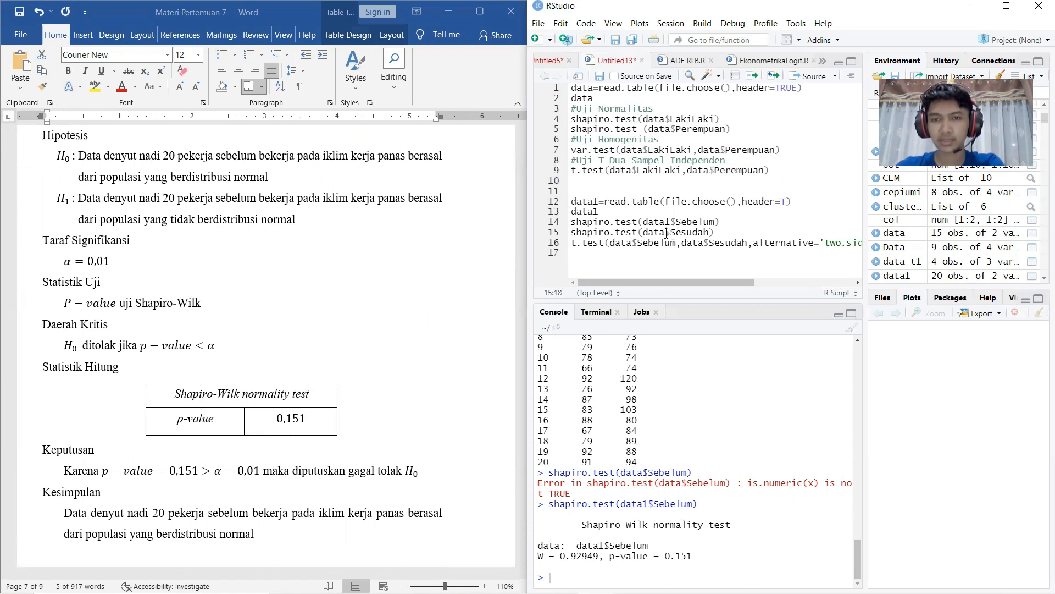
type("1")
key("End")
type("1")
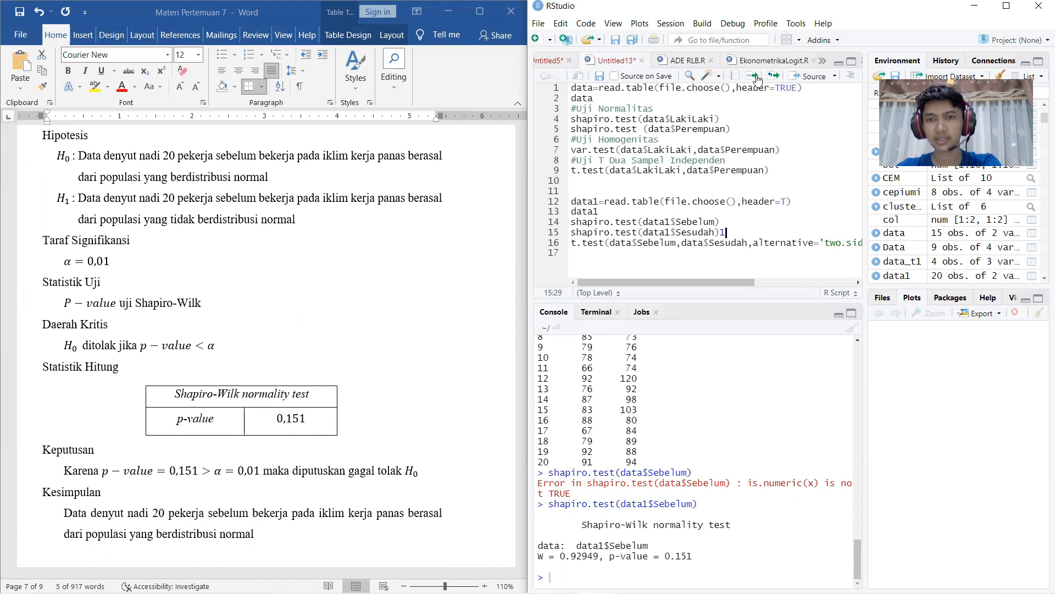
key("BackSpace")
key("ctrl+Return")
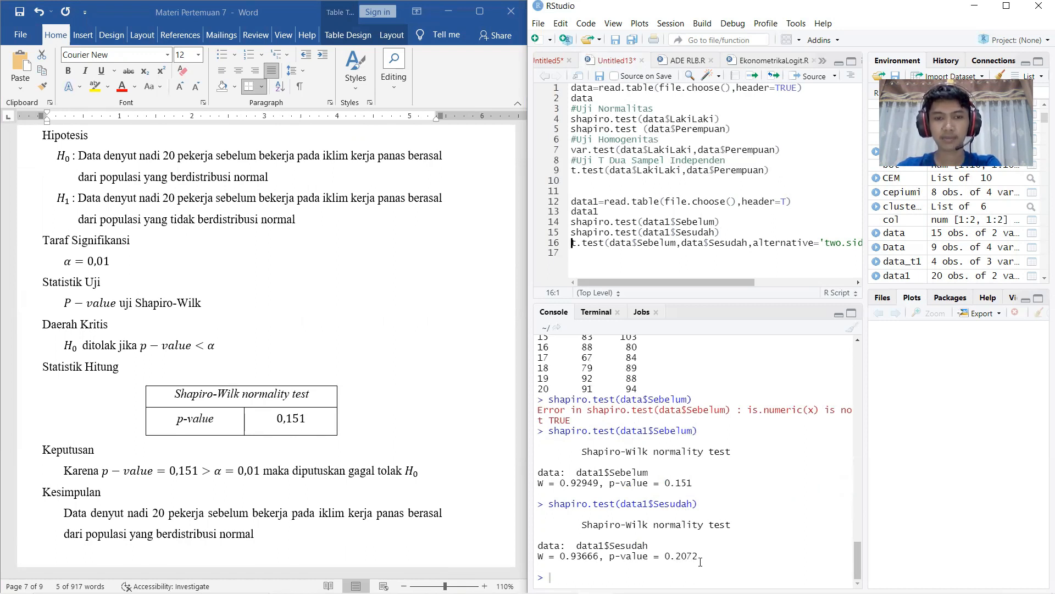
scroll(443, 350, "down", 5)
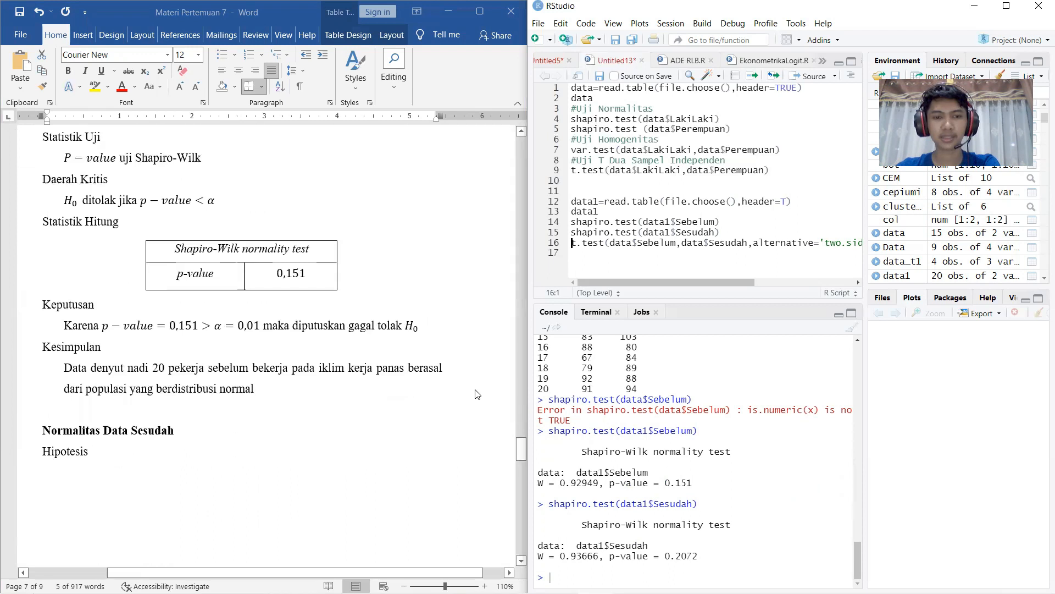
scroll(442, 351, "down", 5)
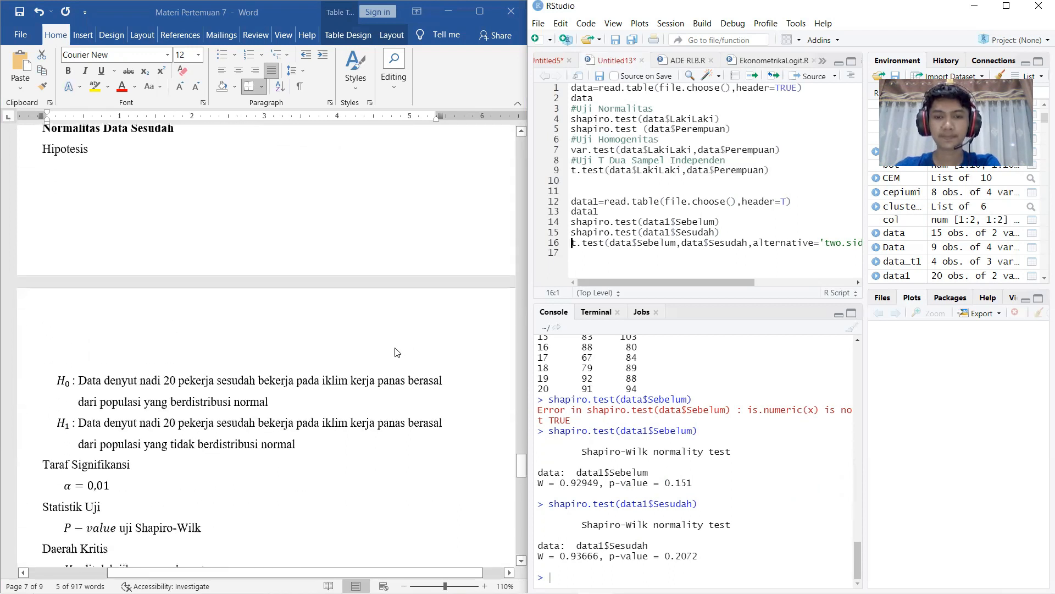
scroll(385, 341, "down", 2)
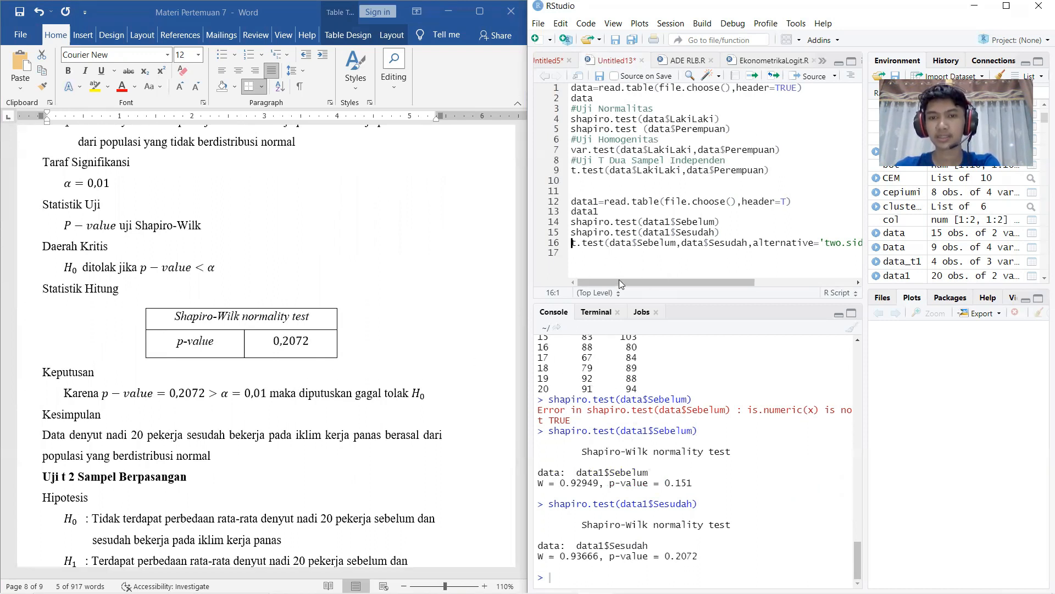
Step: Change both data references in the paired t.test line to data1$Sebelum and data1$Sesudah
key("shift+Right")
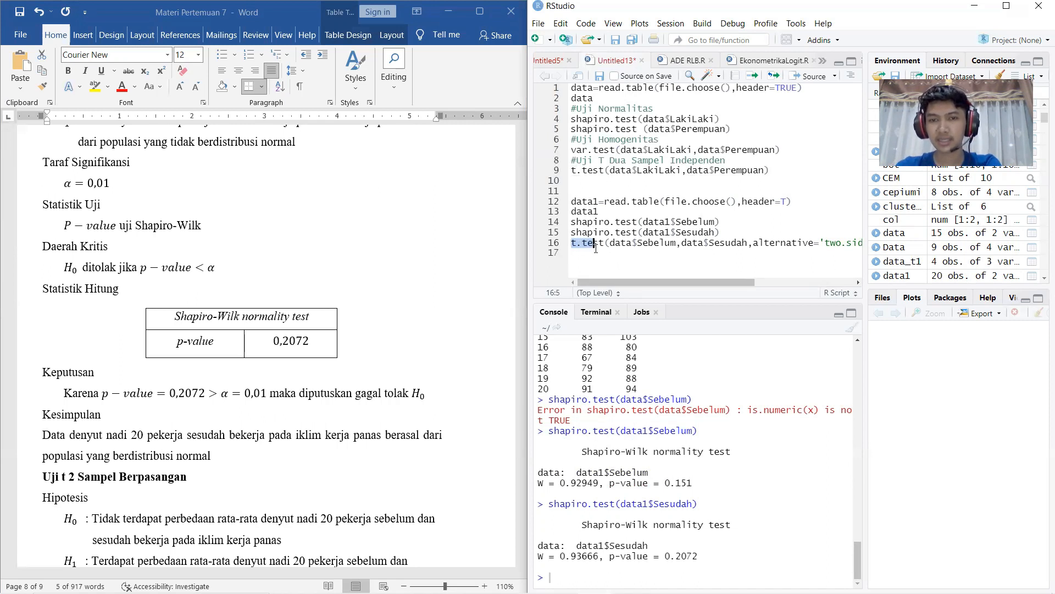
triple_click(598, 246)
left_click(628, 246)
left_click(632, 243)
type("1")
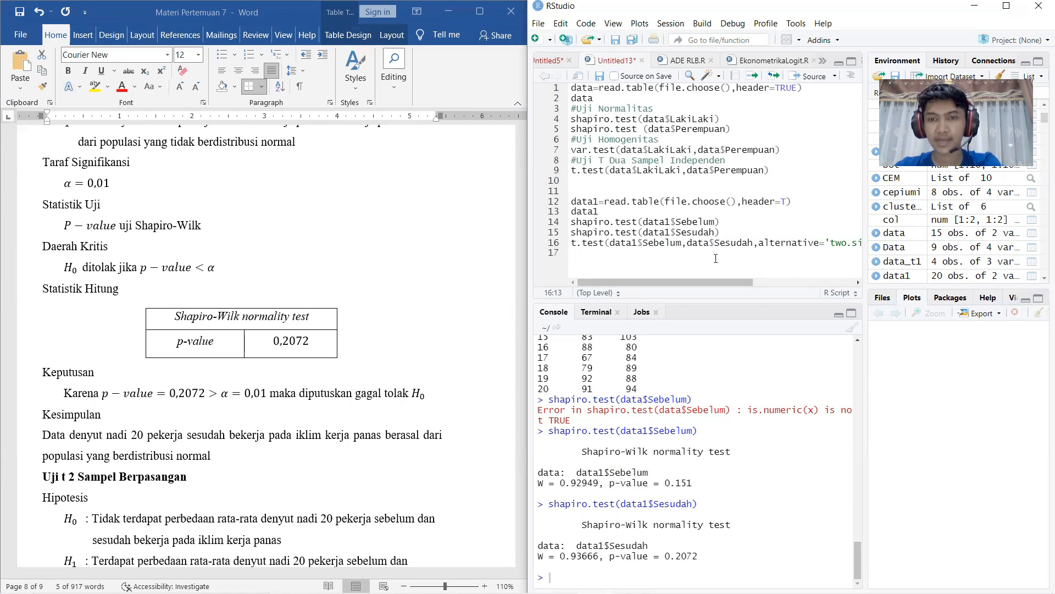
left_click(710, 244)
type("1")
Step: Examine the alternative, conf.level and paired arguments of the paired t.test line alongside the document's significance level and the independent t.test line
left_click_drag(699, 283, 819, 280)
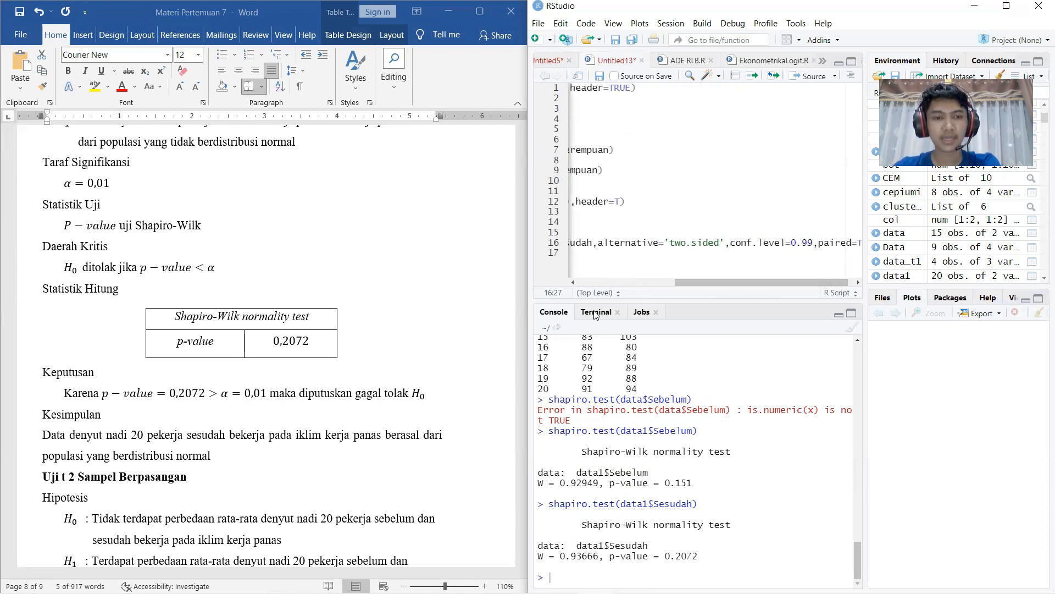
scroll(521, 476, "up", 1)
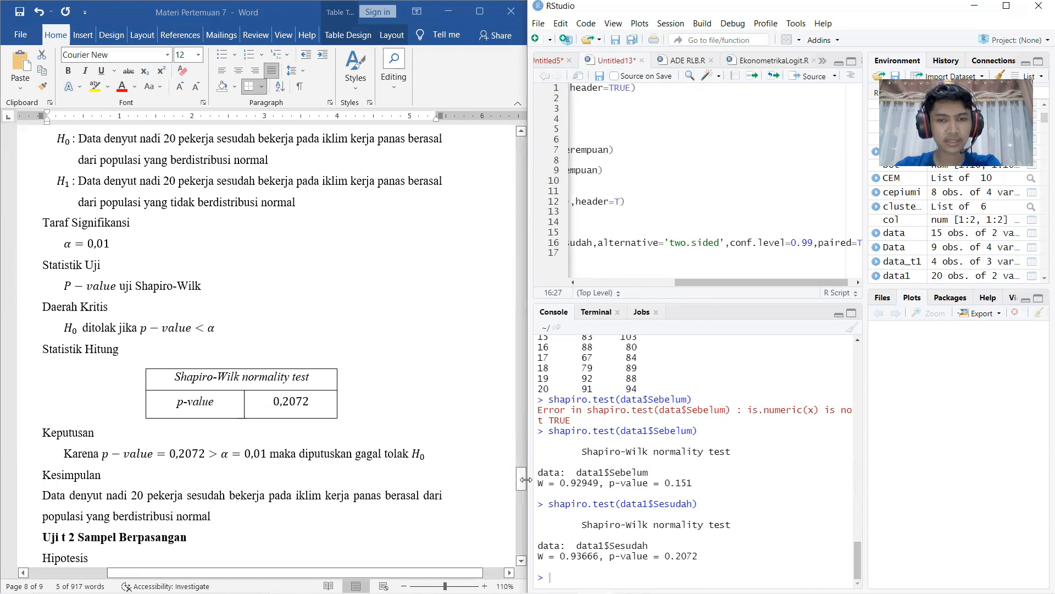
left_click_drag(521, 476, 566, 472)
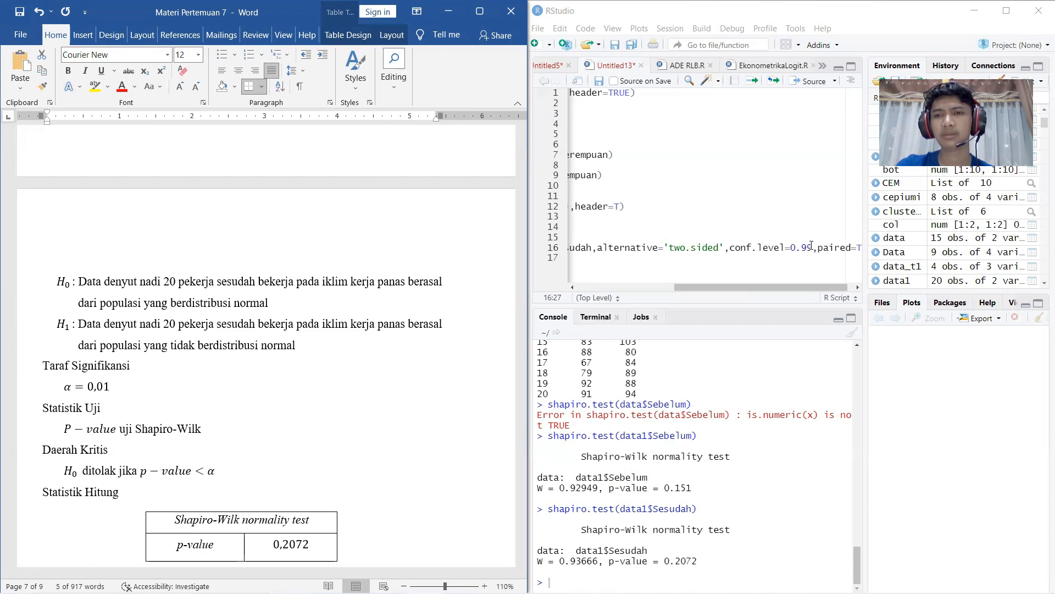
left_click_drag(812, 246, 731, 249)
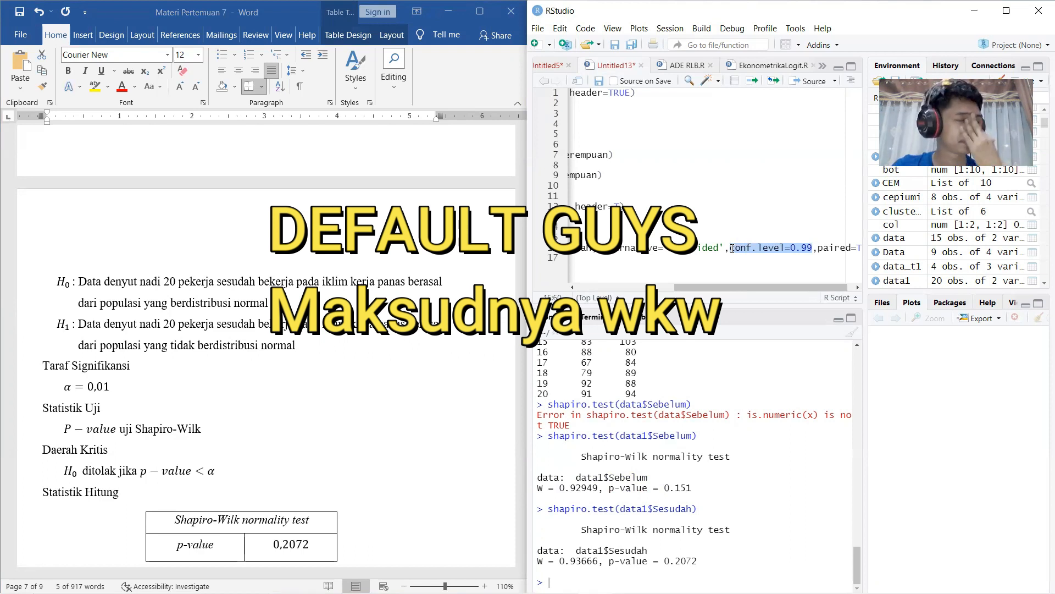
left_click(748, 249)
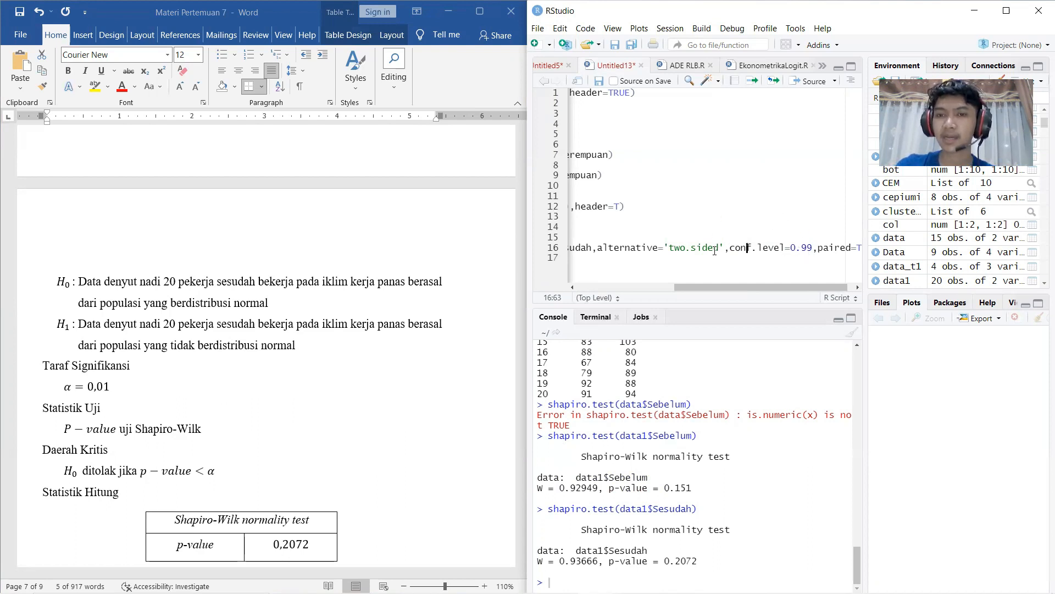
left_click_drag(765, 287, 695, 285)
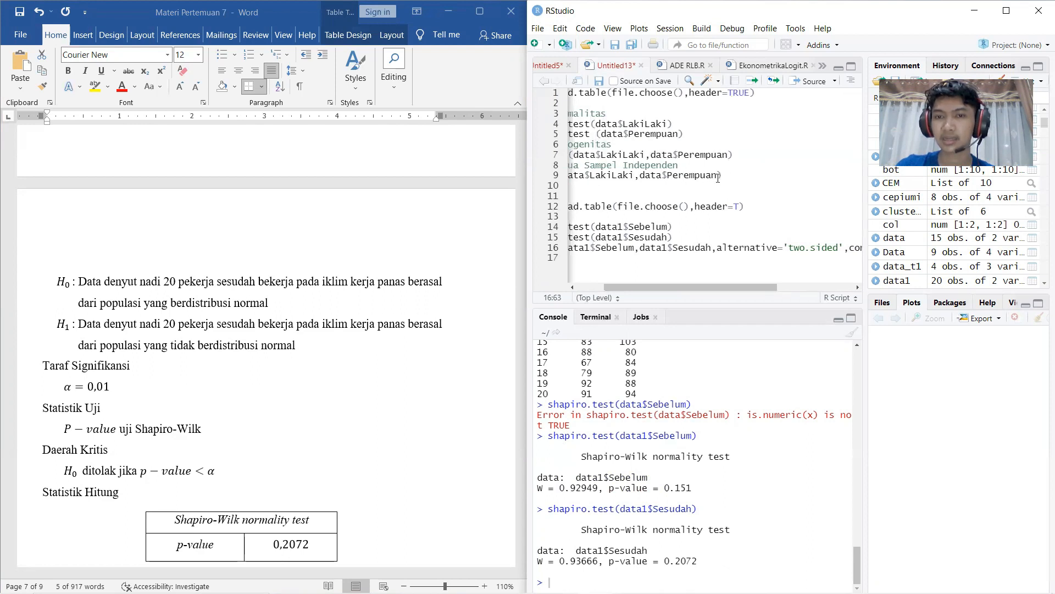
left_click_drag(737, 287, 806, 288)
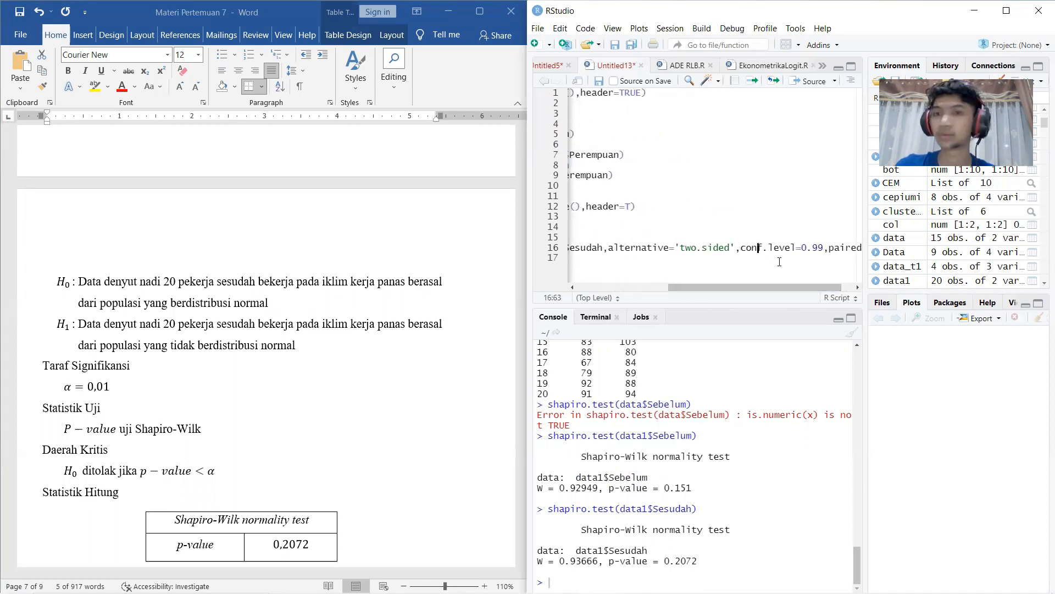
key("Right")
key("Right")
key("Right")
key("Right")
key("Right")
key("Right")
key("Right")
key("Right")
key("Right")
key("Right")
key("Right")
key("Right")
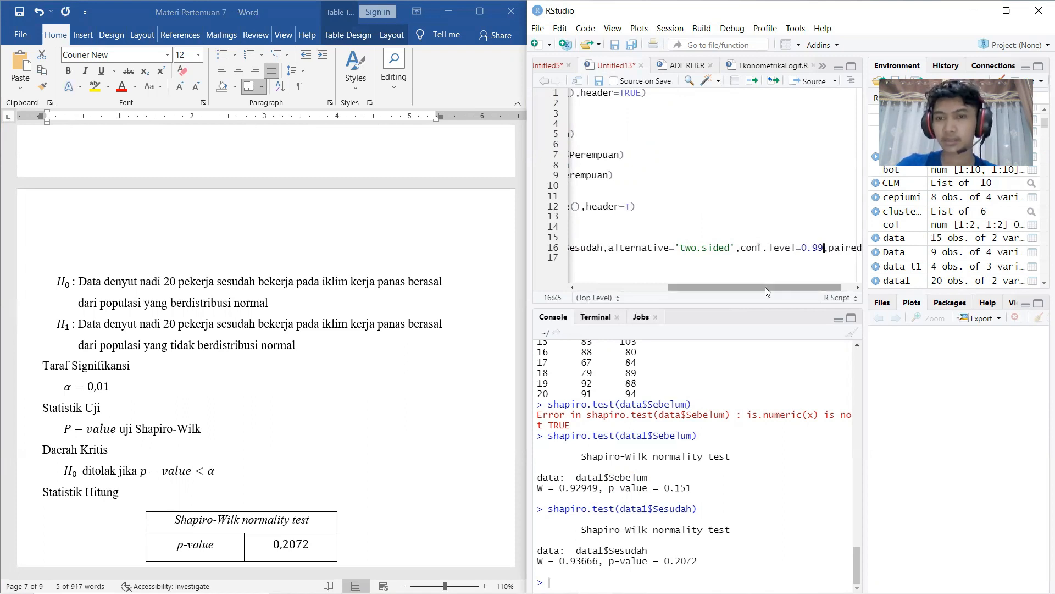
left_click_drag(766, 287, 782, 287)
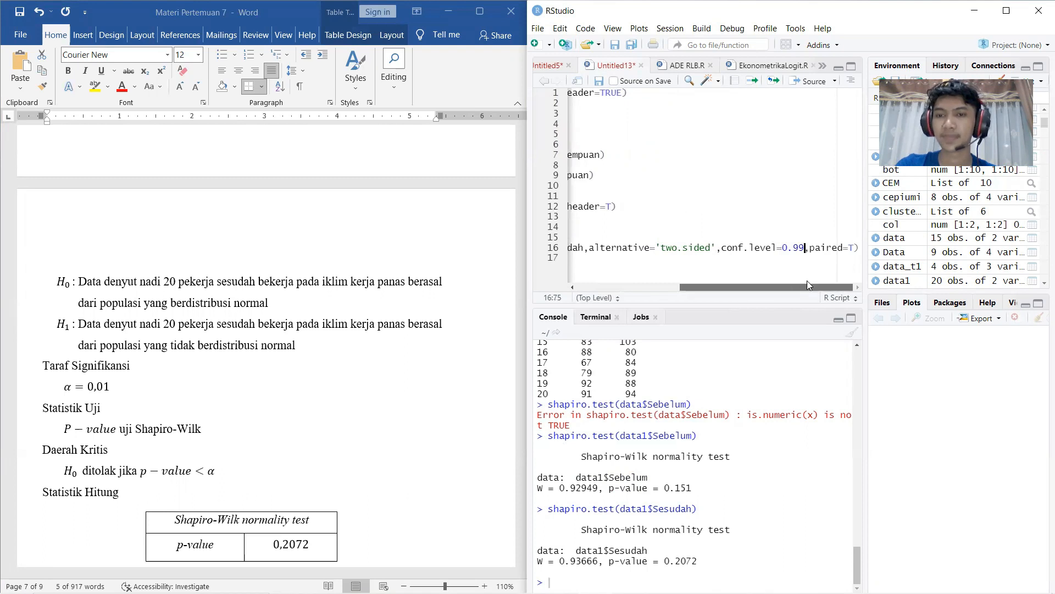
left_click_drag(810, 247, 850, 250)
left_click(854, 248)
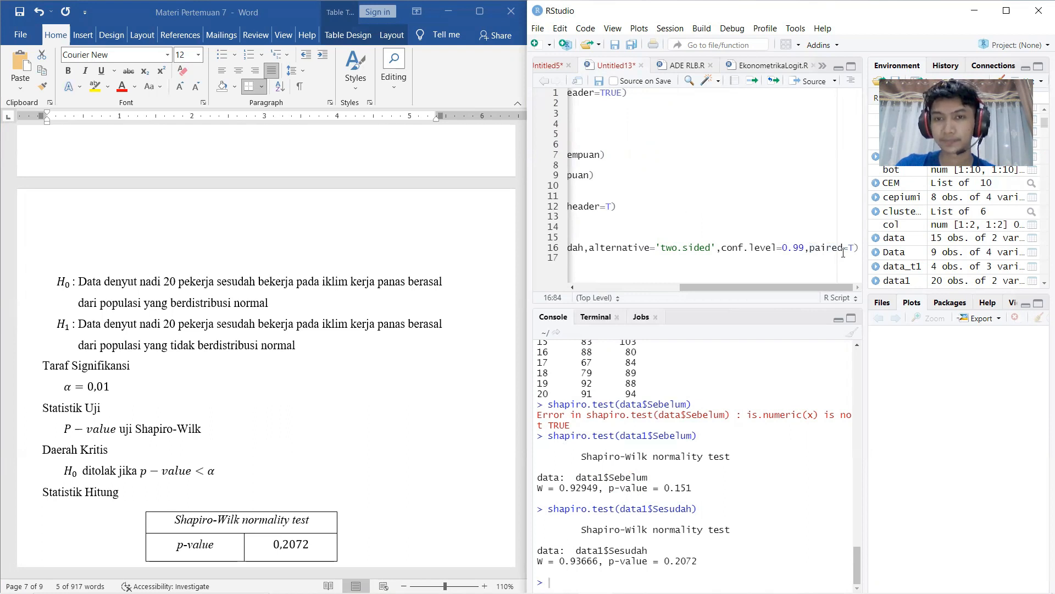
left_click_drag(836, 250, 845, 249)
left_click(850, 249)
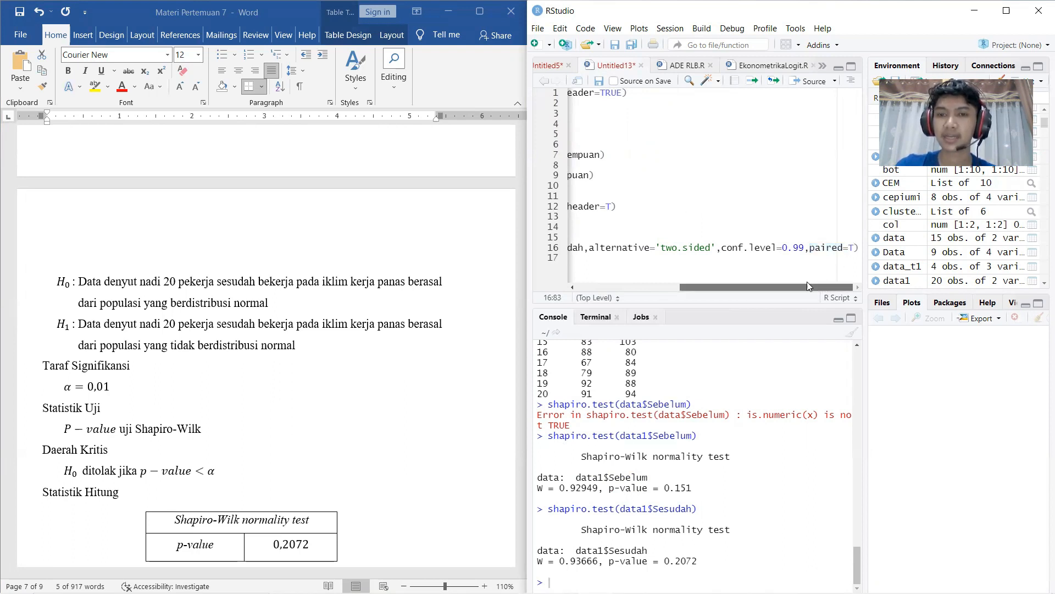
left_click_drag(808, 286, 683, 276)
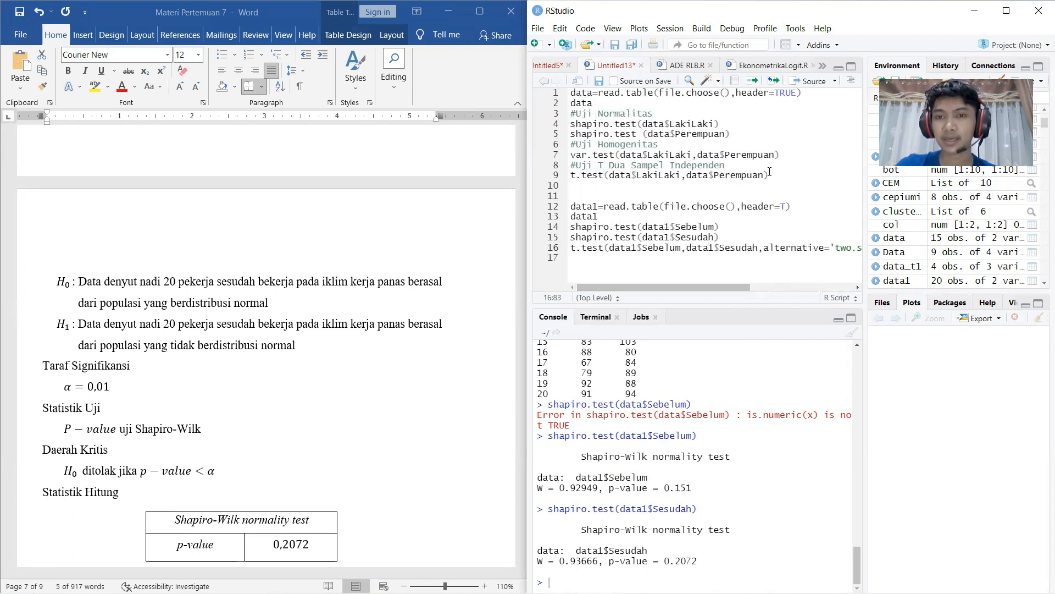
left_click(762, 175)
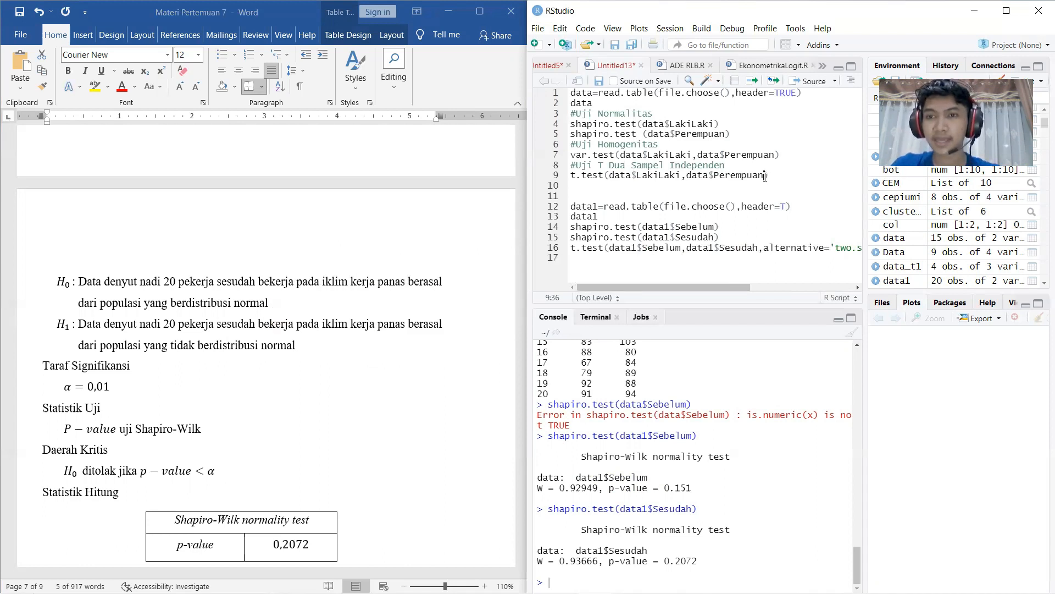
Step: Run the paired t.test line on data1$Sebelum and data1$Sesudah with a two-sided alternative, conf.level 0.99 and paired=T
left_click_drag(726, 287, 748, 287)
scroll(819, 282, "right", 5)
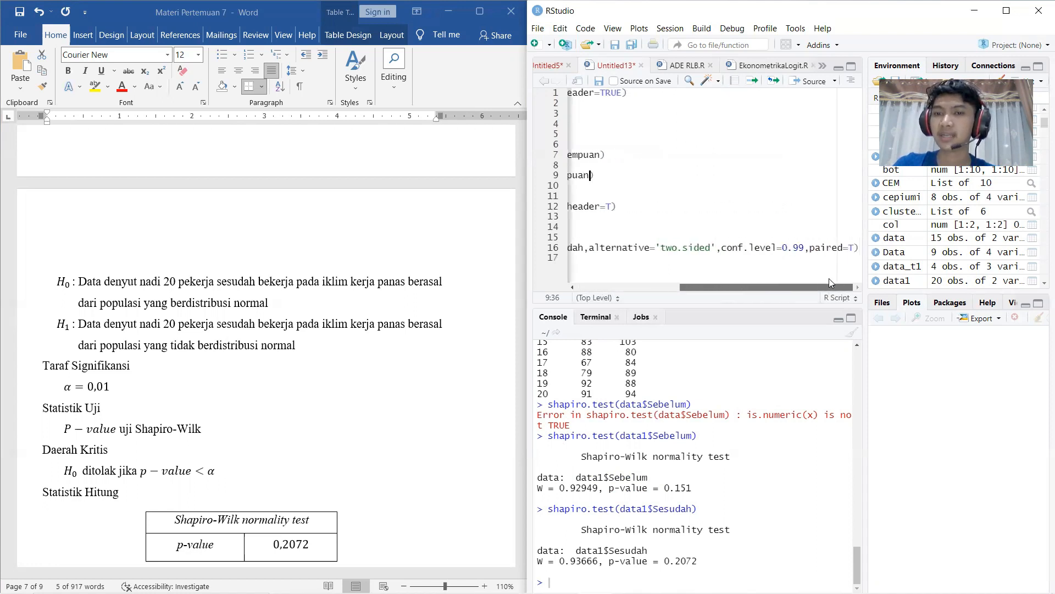
left_click(854, 248)
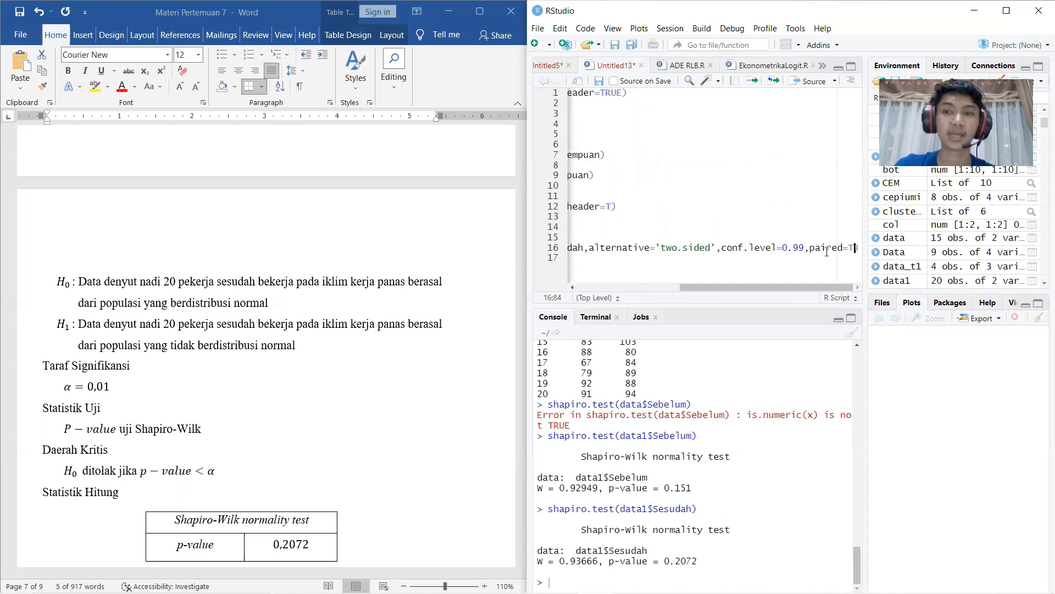
left_click_drag(812, 286, 708, 294)
scroll(829, 202, "right", 5)
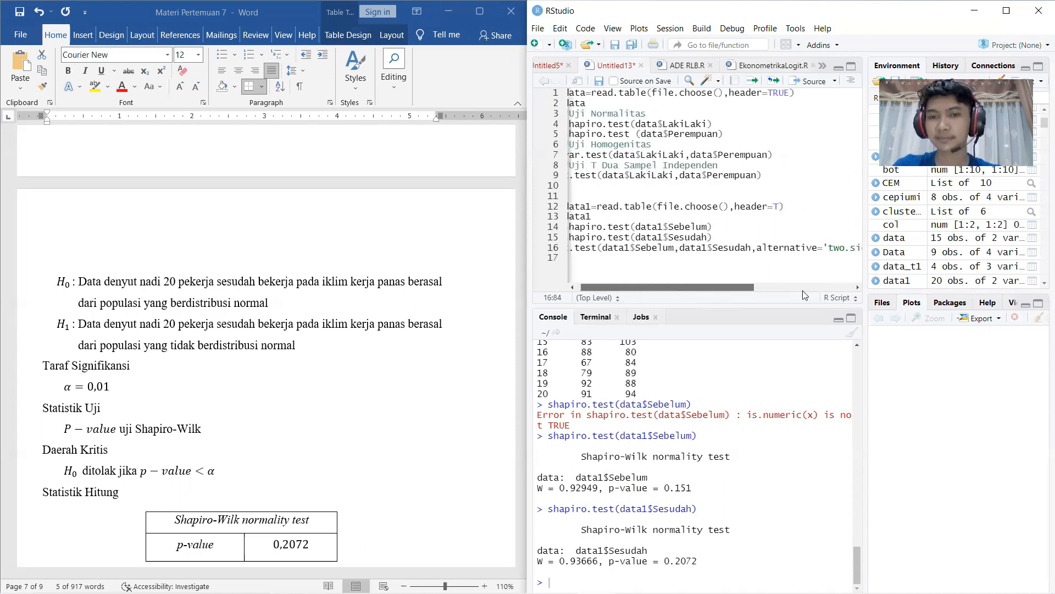
left_click(751, 80)
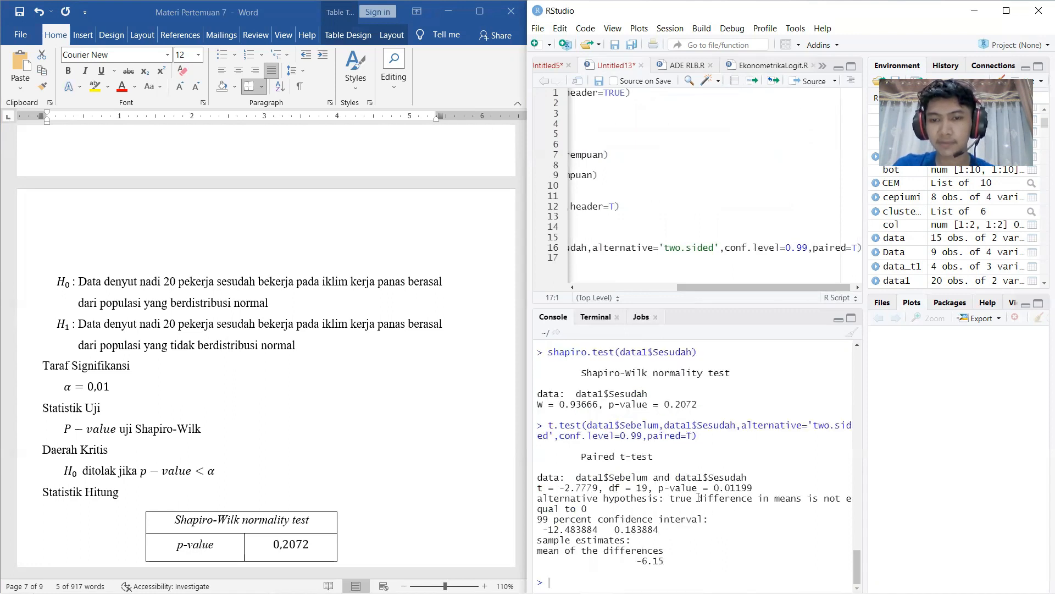
Step: Compare the paired t-test output with the hypotheses, critical region, p-value table and decision in the document's Uji t 2 Sampel Berpasangan section
scroll(351, 345, "down", 15)
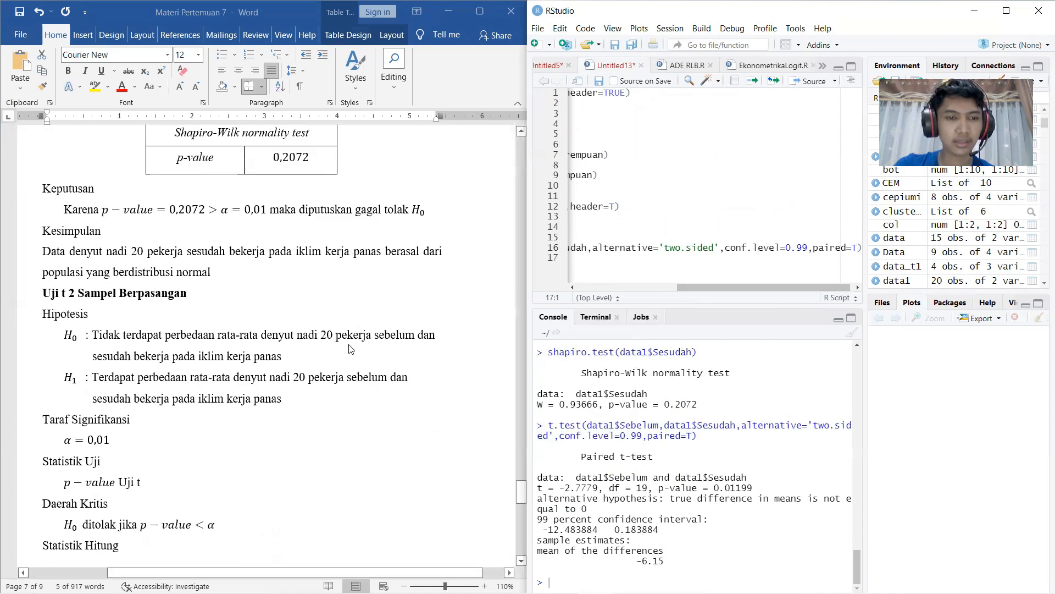
scroll(351, 345, "down", 8)
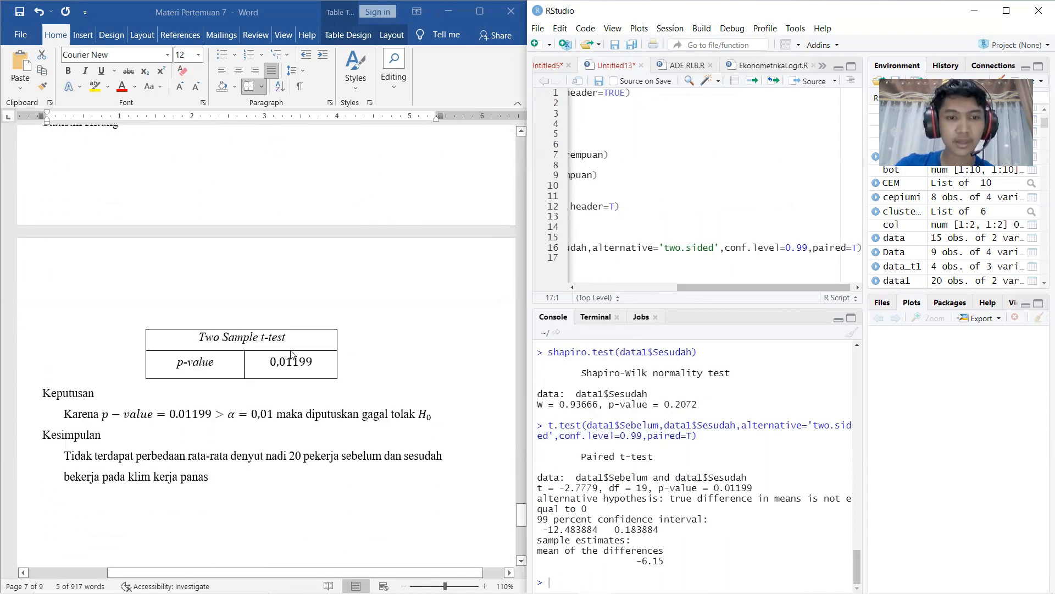
scroll(342, 343, "up", 8)
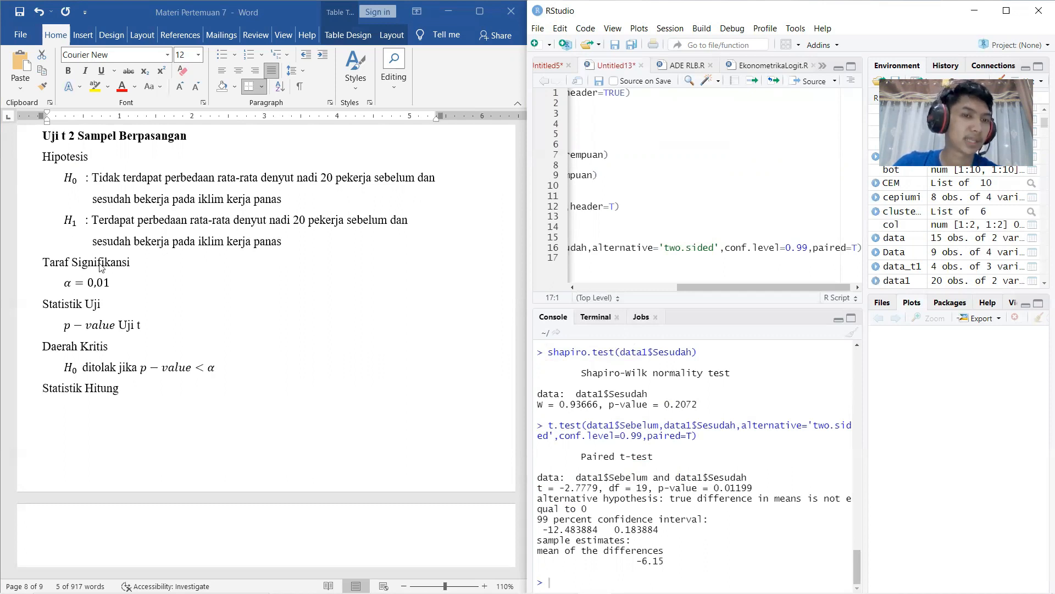
scroll(101, 267, "down", 2)
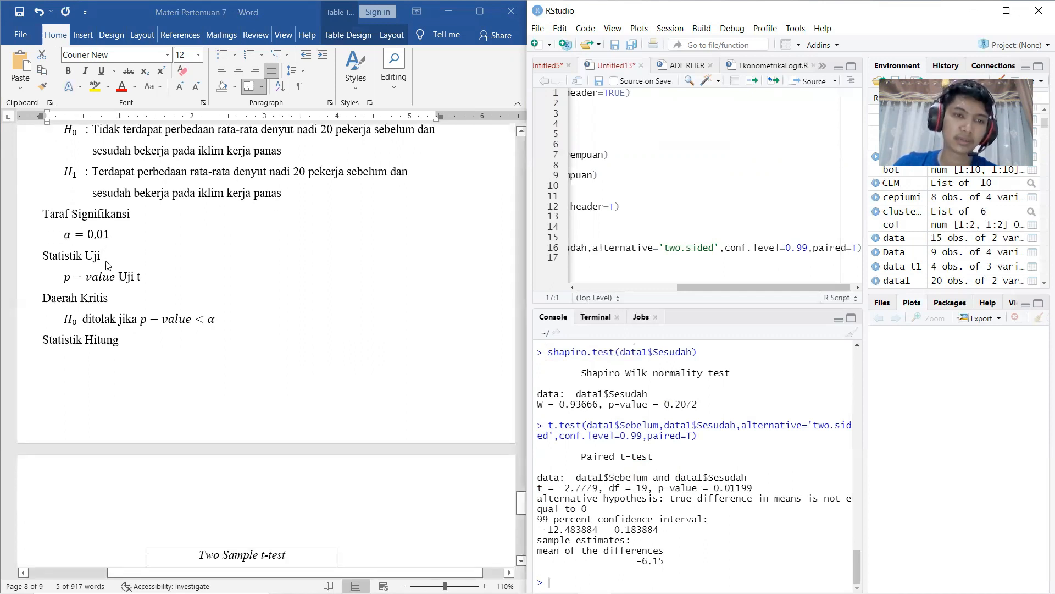
scroll(132, 281, "down", 2)
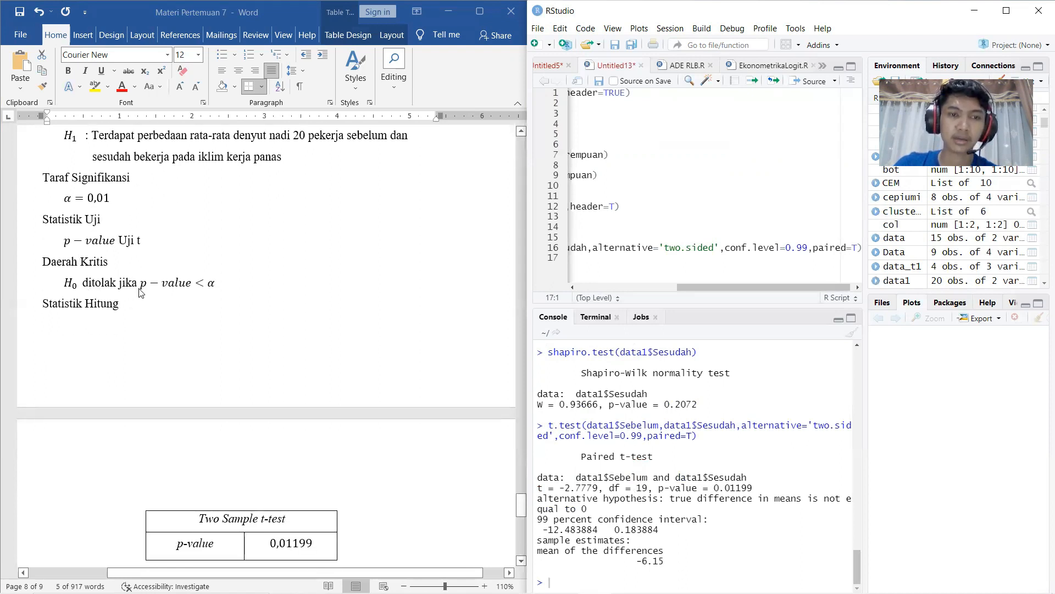
scroll(219, 290, "down", 4)
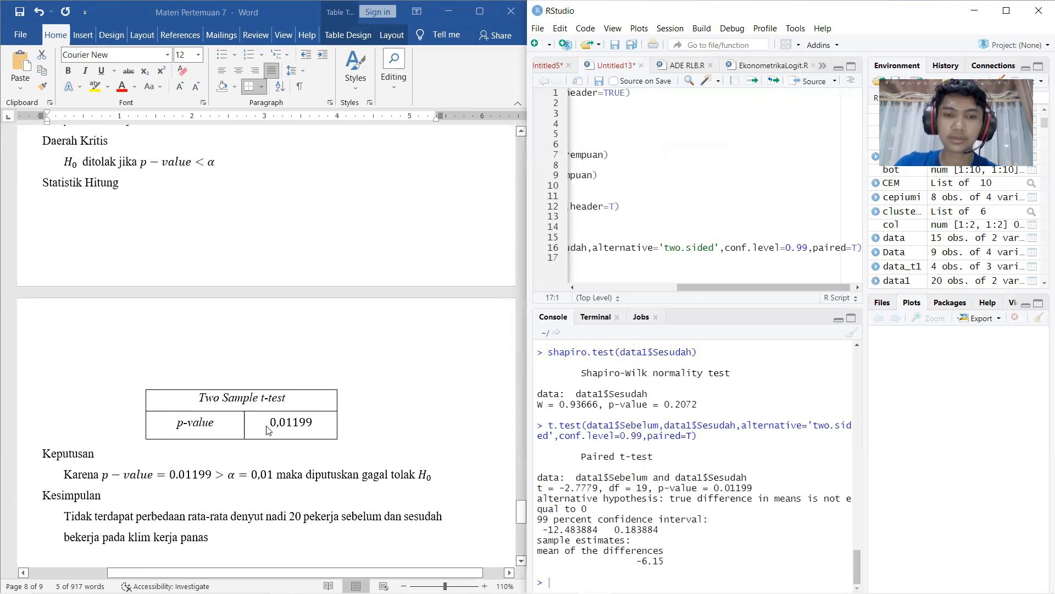
scroll(299, 436, "down", 2)
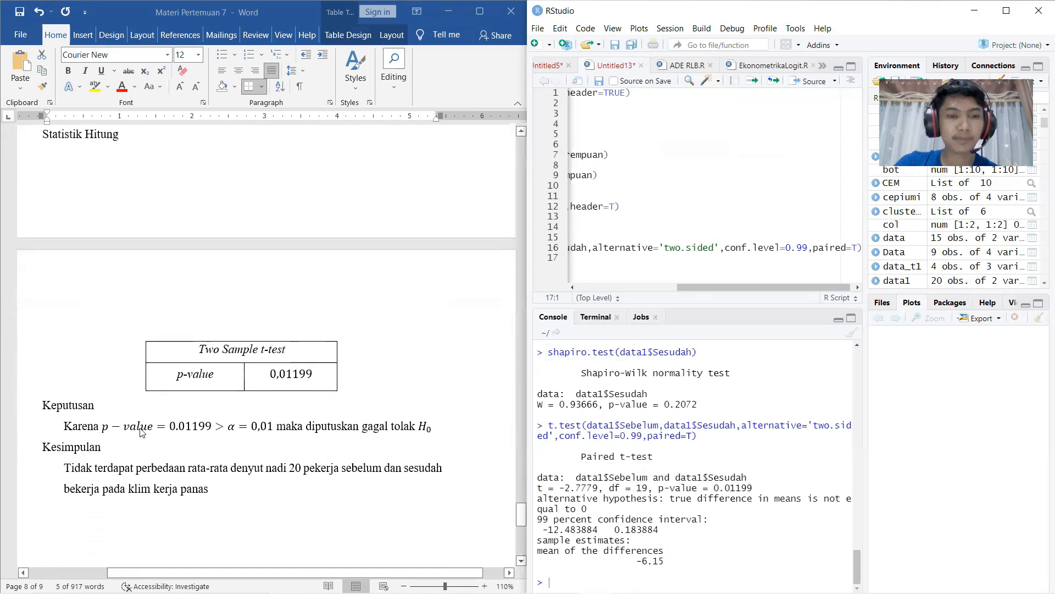
scroll(149, 431, "down", 1)
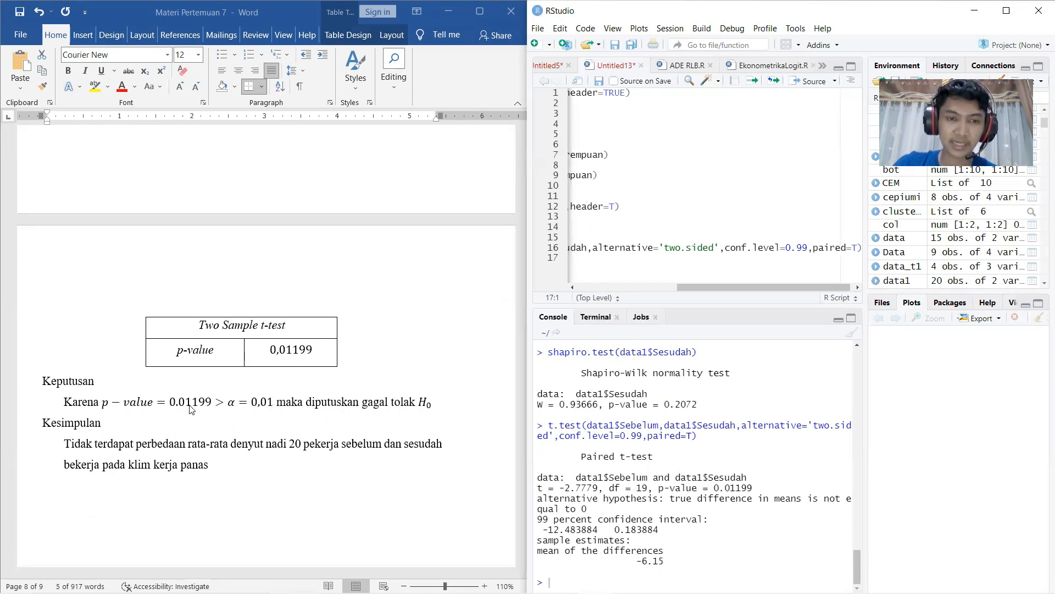
Step: Extend the alpha value in the Keputusan sentence of the paired t-test section to 0,0100
left_click(273, 405)
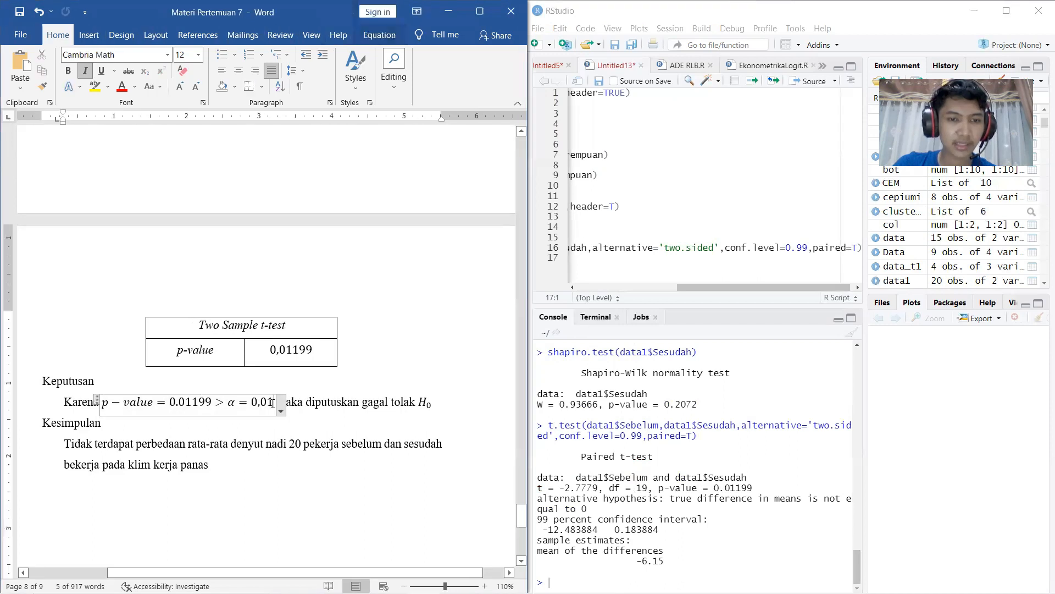
type("p0")
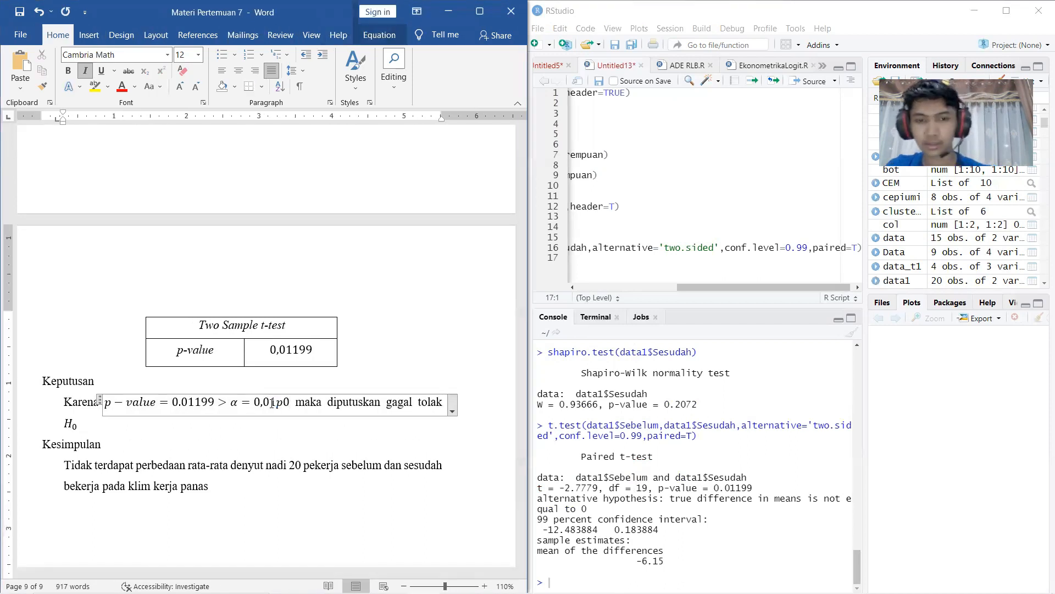
key("BackSpace")
key("BackSpace")
type("00")
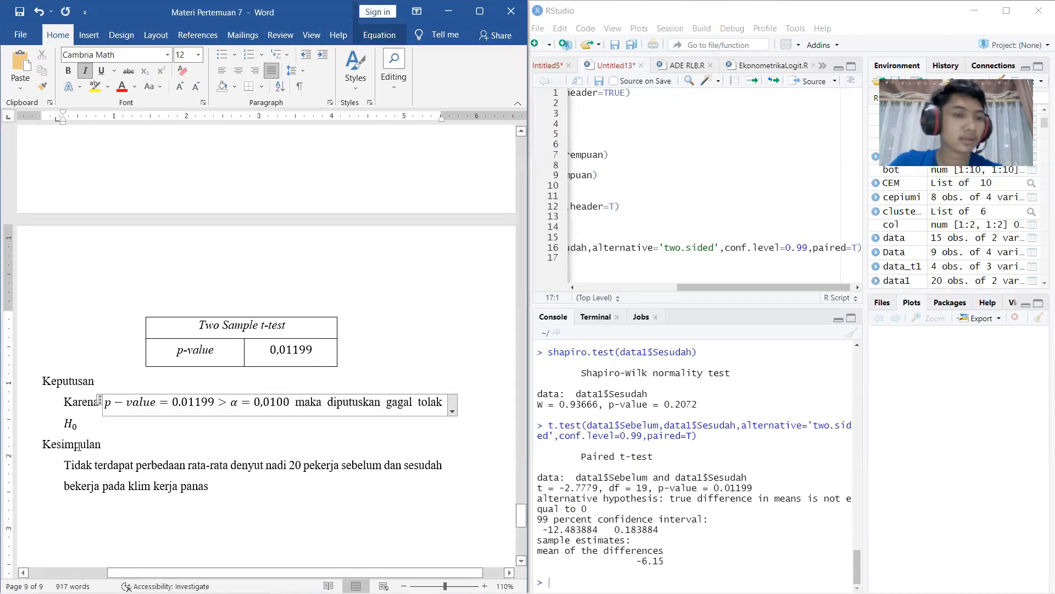
left_click(79, 445)
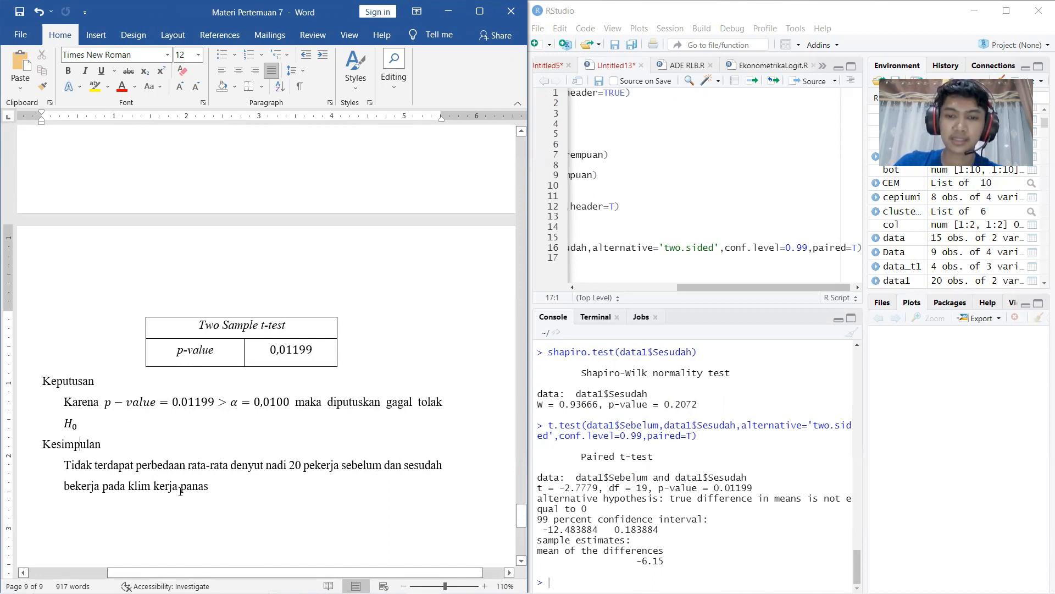
Step: Review the document's final Kesimpulan, its opening explanation of two-sample t-tests, and the script's test lines from their beginning
scroll(349, 381, "down", 5)
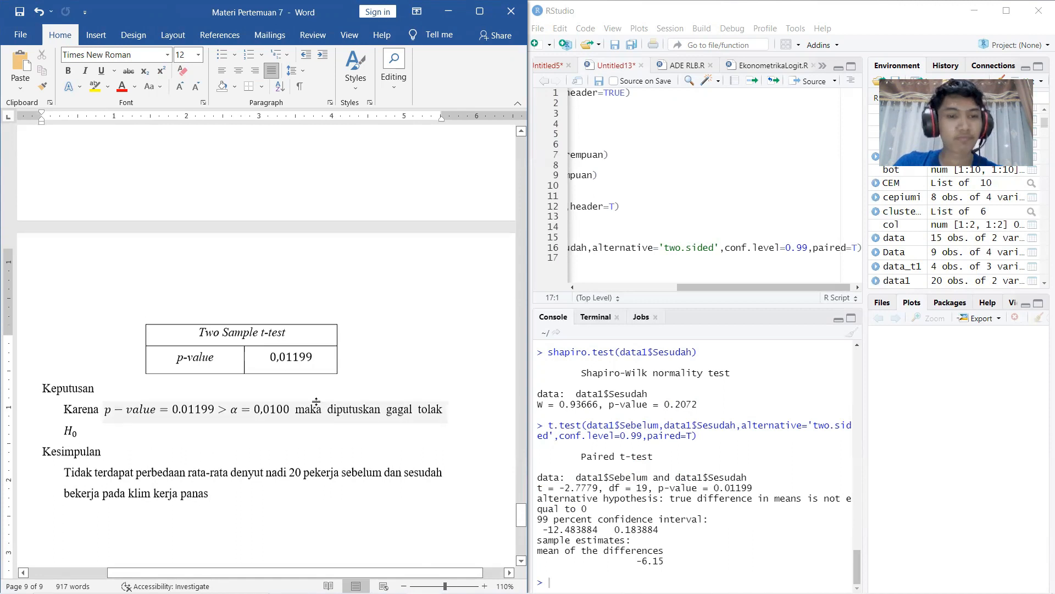
scroll(350, 407, "up", 2)
scroll(349, 439, "down", 5)
left_click_drag(521, 545, 509, 146)
scroll(343, 335, "up", 2)
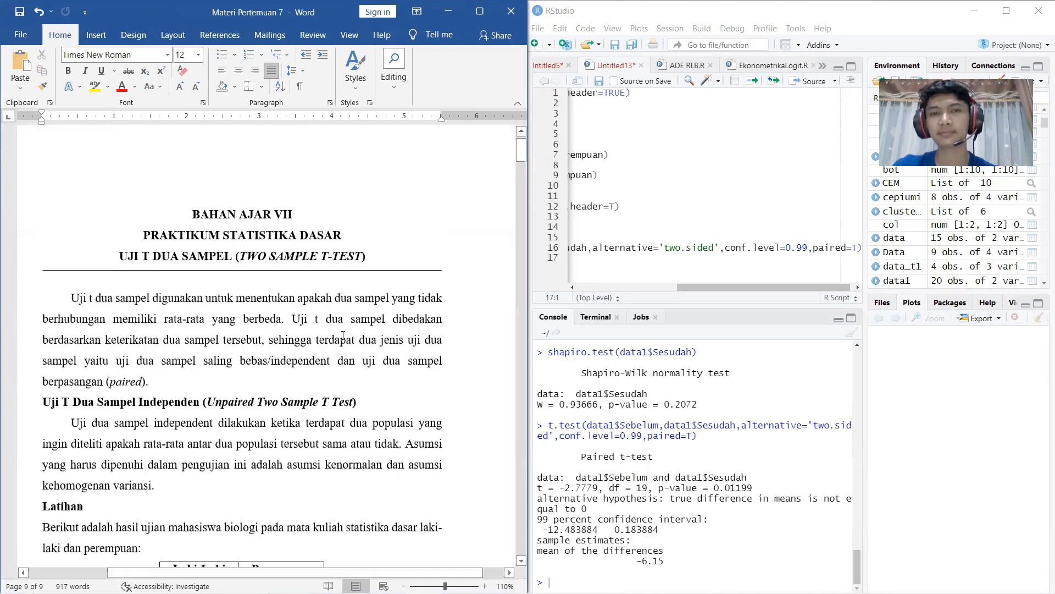
scroll(348, 361, "down", 1)
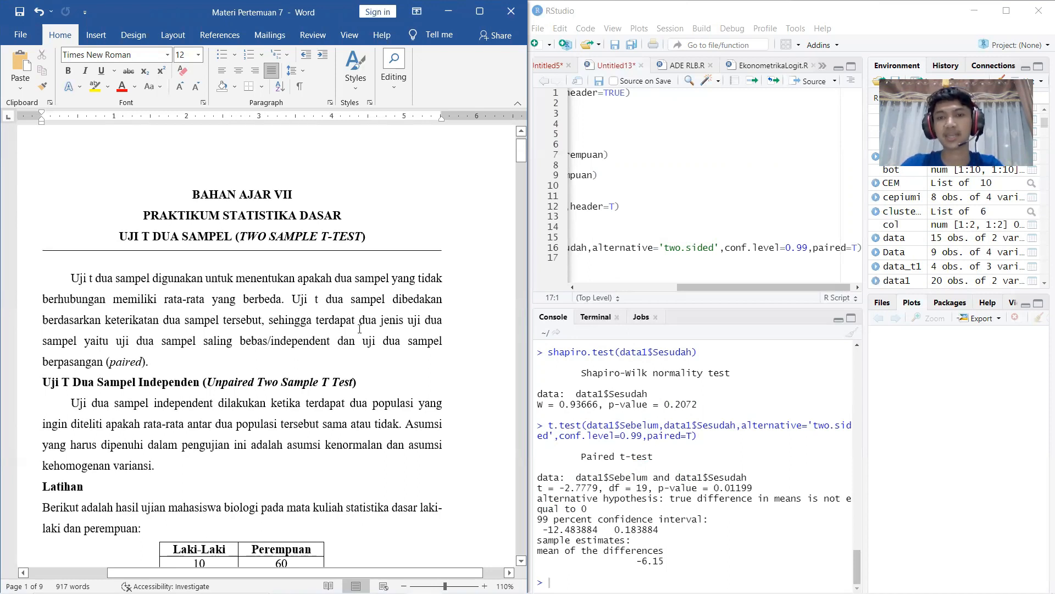
left_click(651, 134)
left_click_drag(710, 288, 614, 291)
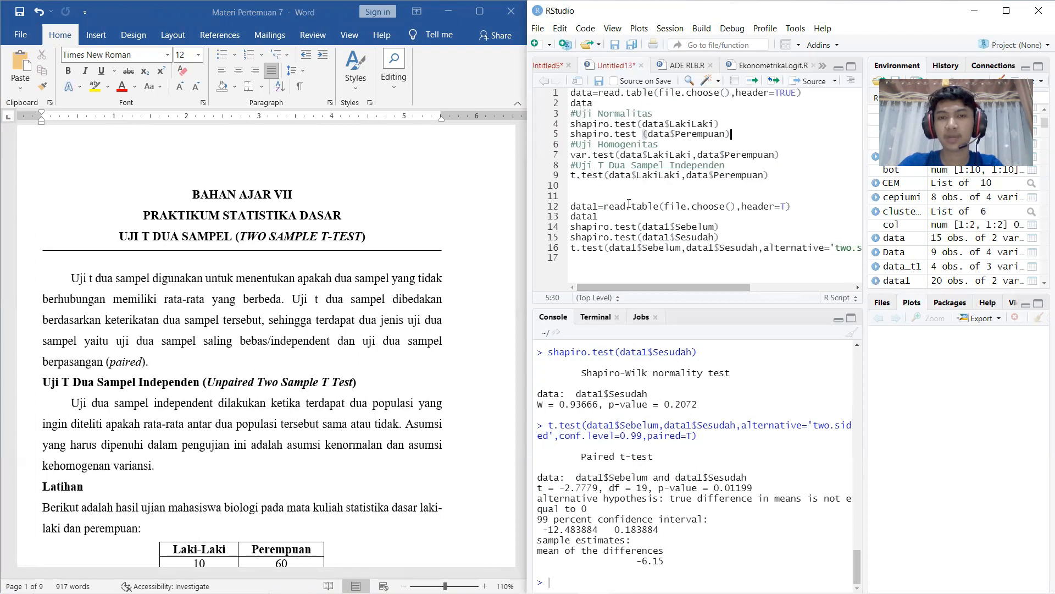